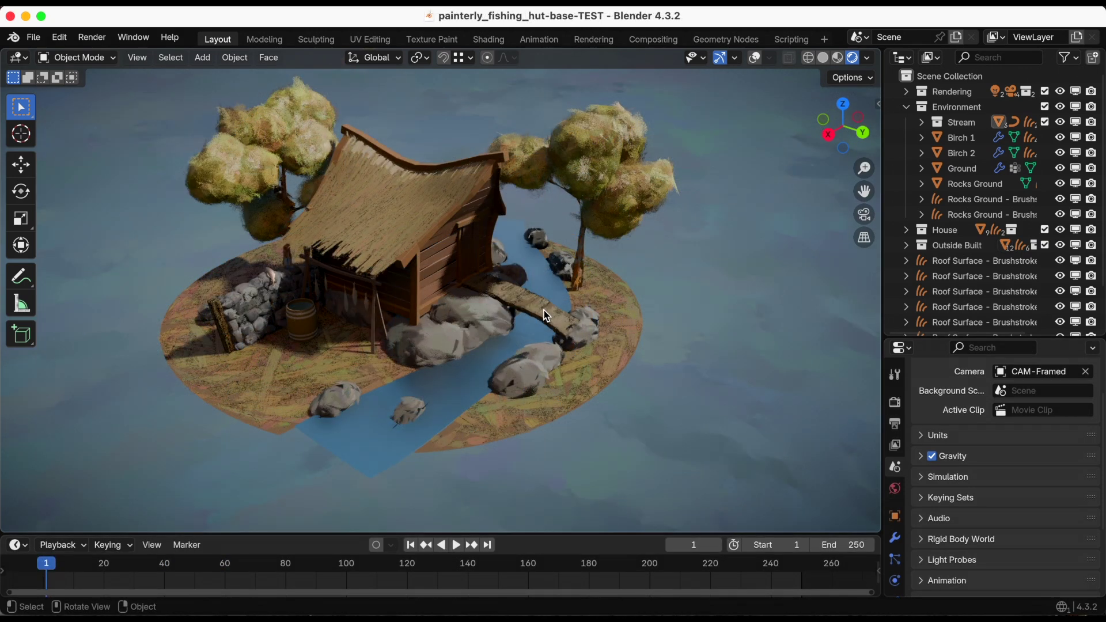
- Orbit and pan the viewport so the whole fishing hut diorama is framed
{"action": "middle_click_drag", "start_coordinate": [640, 284], "coordinate": [634, 292]}
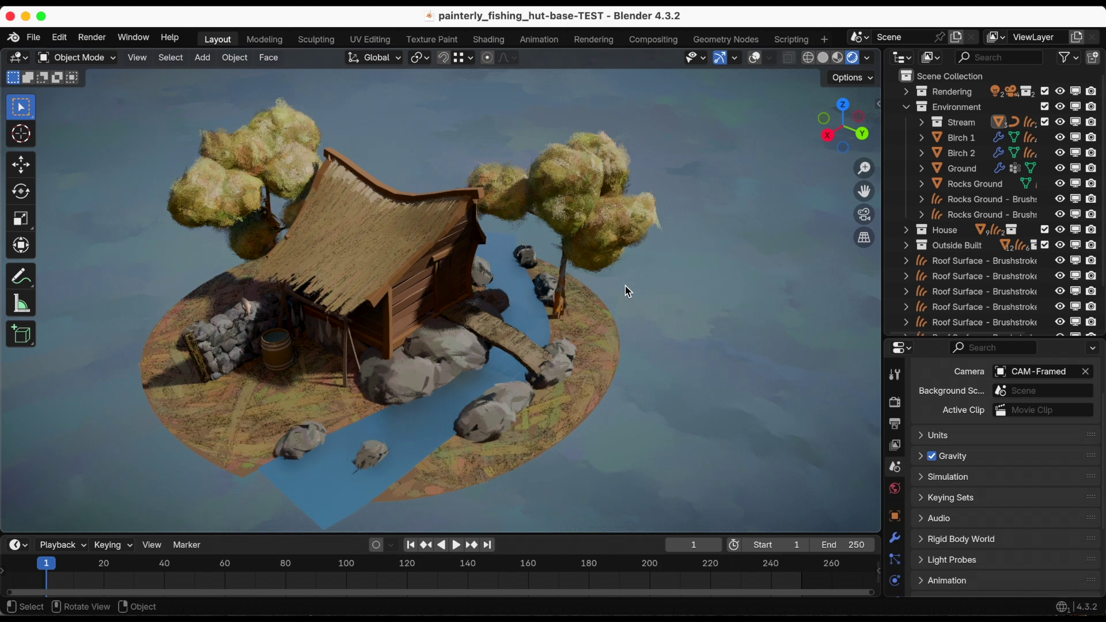
{"action": "left_click_drag", "start_coordinate": [870, 198], "coordinate": [870, 197]}
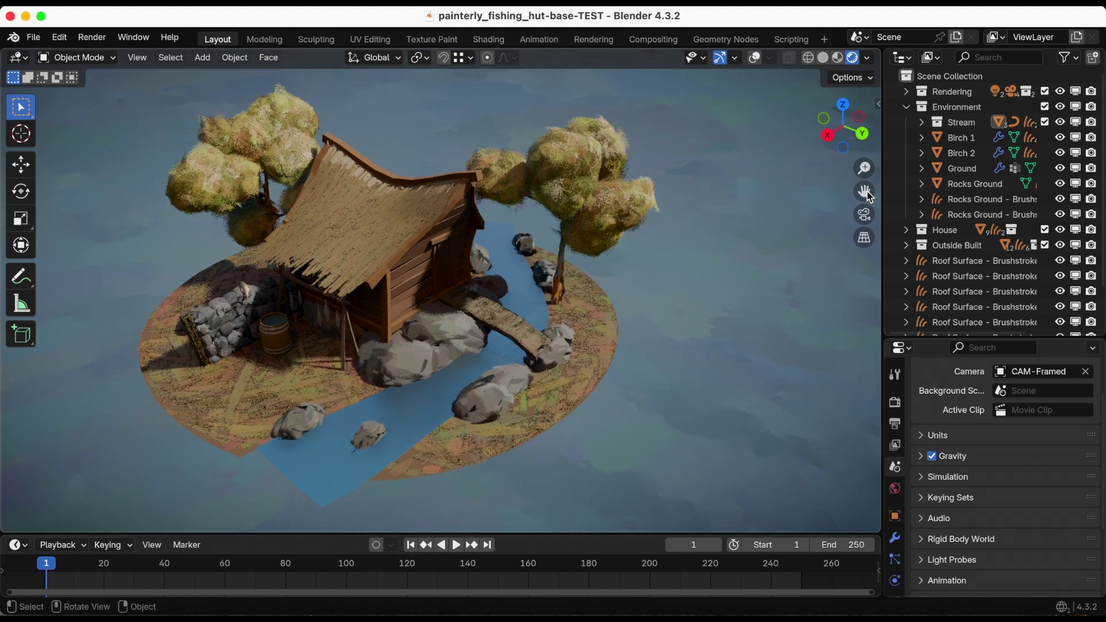
- Turn on overlays and paint Fill brushstrokes across the stream surface
{"action": "left_click", "coordinate": [756, 59]}
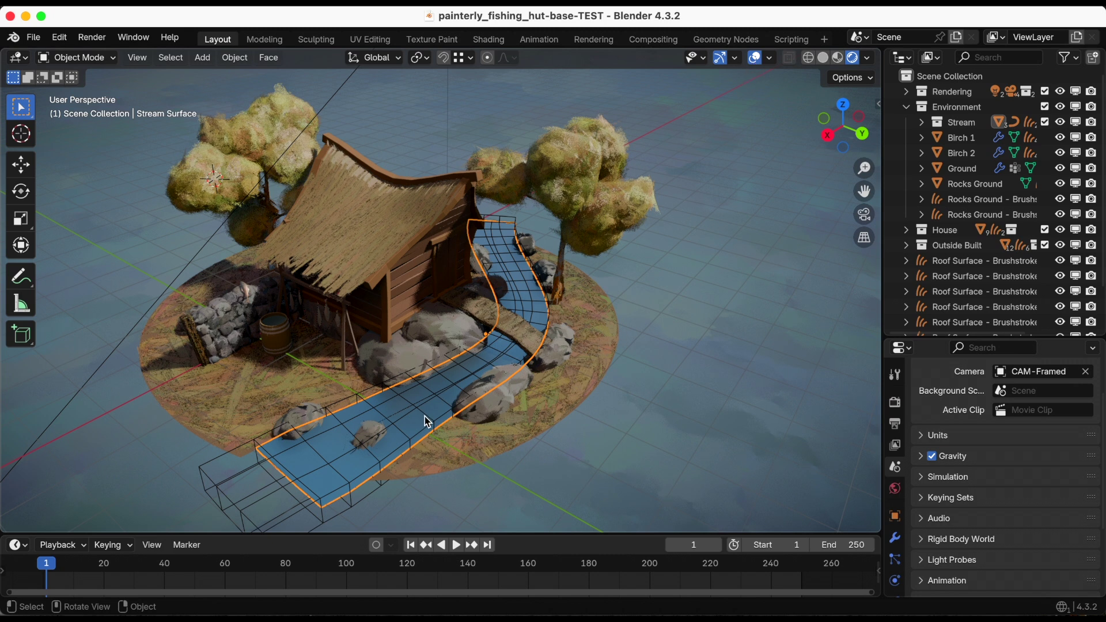
{"action": "key", "text": "n"}
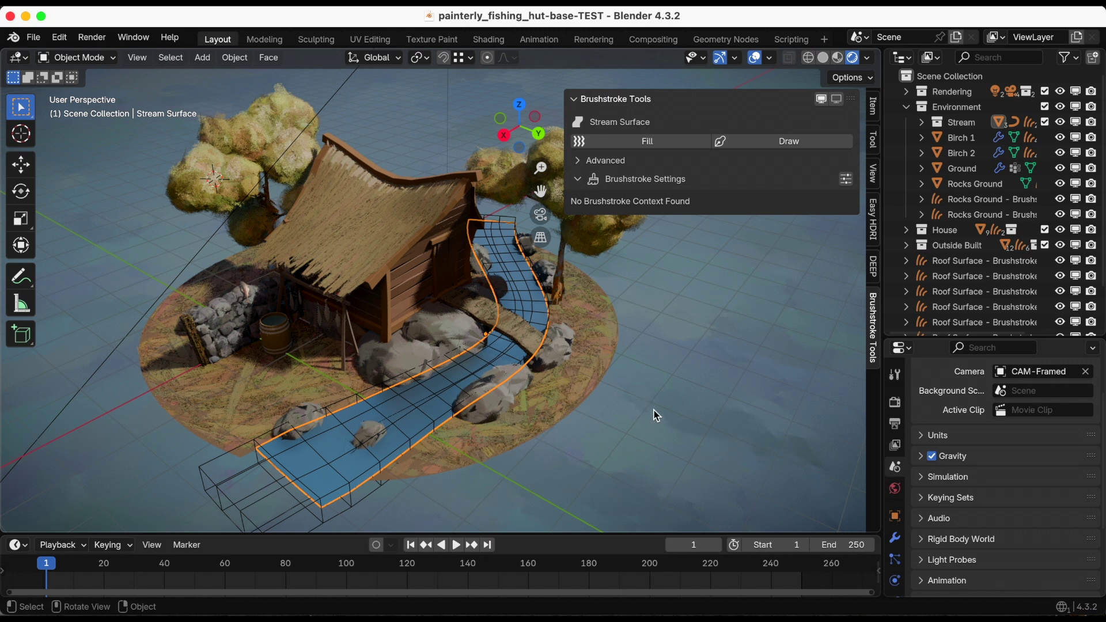
{"action": "left_click", "coordinate": [669, 145]}
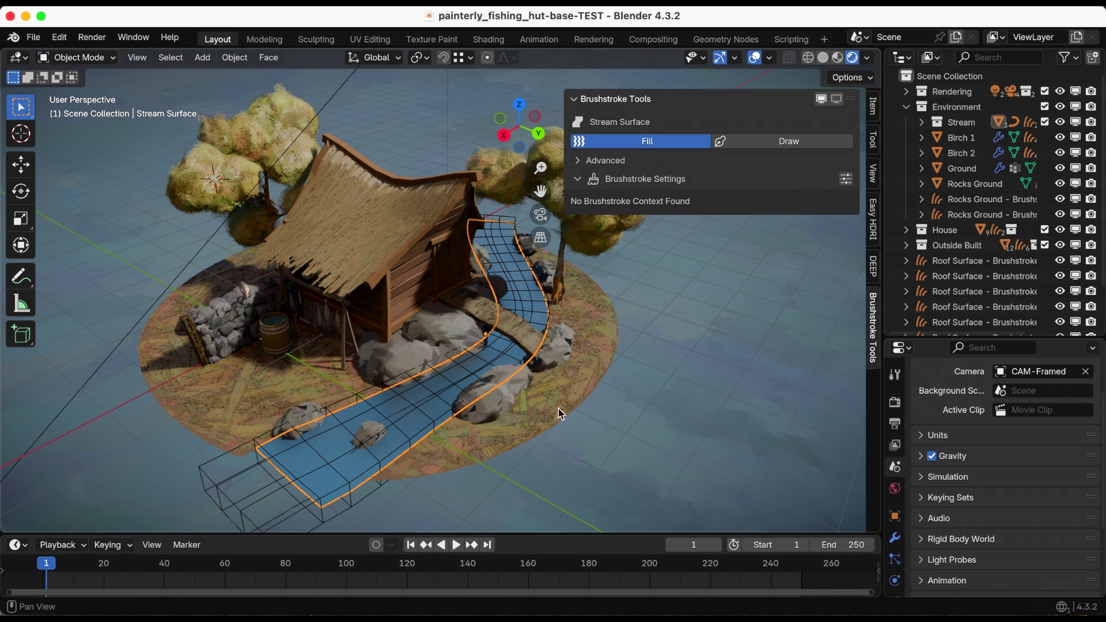
{"action": "mouse_move", "coordinate": [562, 413]}
{"action": "middle_mouse_down", "text": "shift"}
{"action": "mouse_move", "coordinate": [431, 333]}
{"action": "mouse_move", "coordinate": [433, 349]}
{"action": "middle_mouse_up", "text": "shift"}
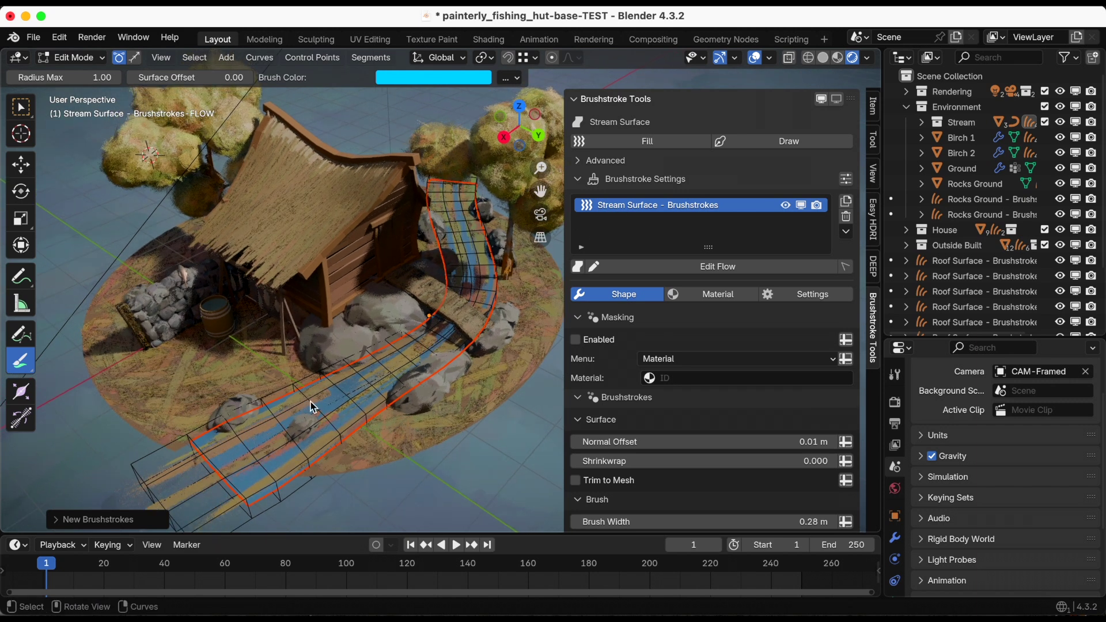
- Make the brushstroke material single-user and rename it 'River Brushstrokes'
{"action": "left_click", "coordinate": [722, 297]}
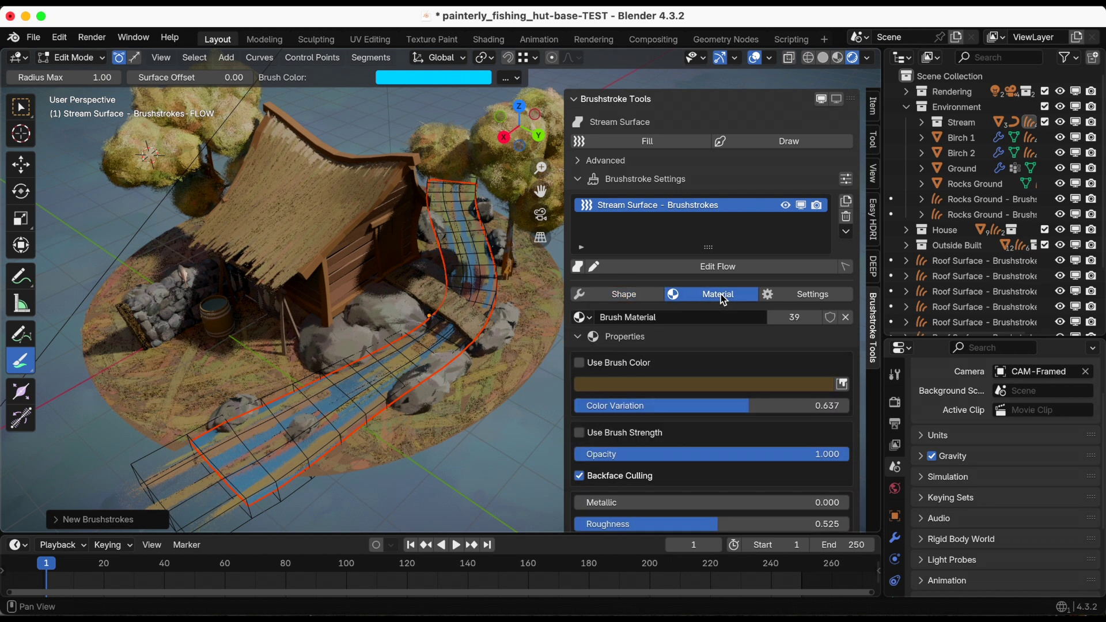
{"action": "left_click", "coordinate": [786, 323]}
{"action": "left_click", "coordinate": [703, 320]}
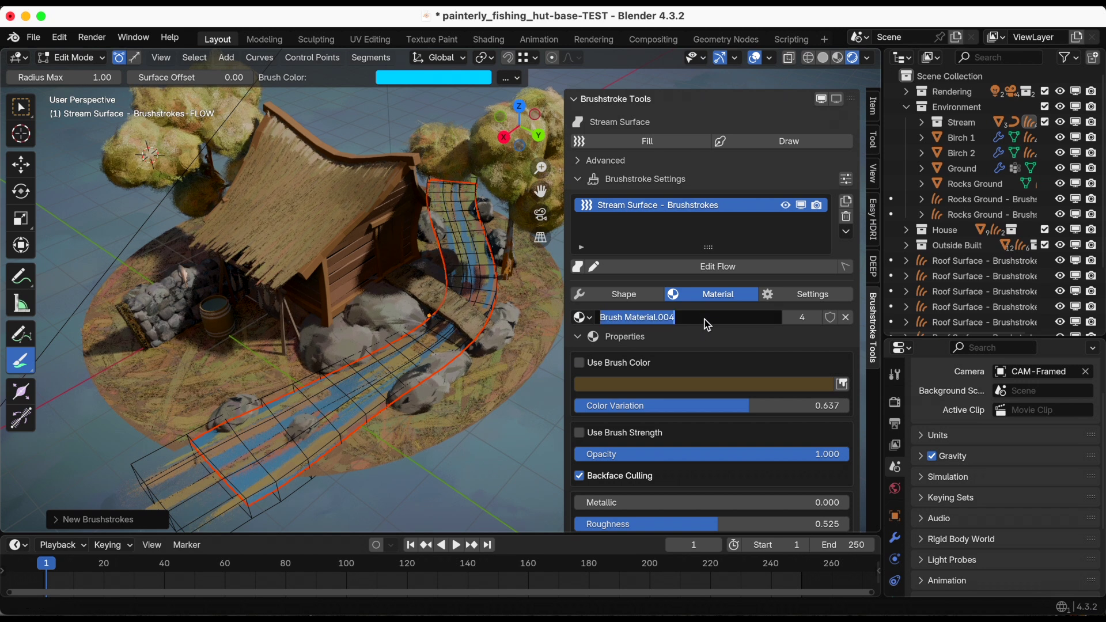
{"action": "type", "text": "River Brushstrok"}
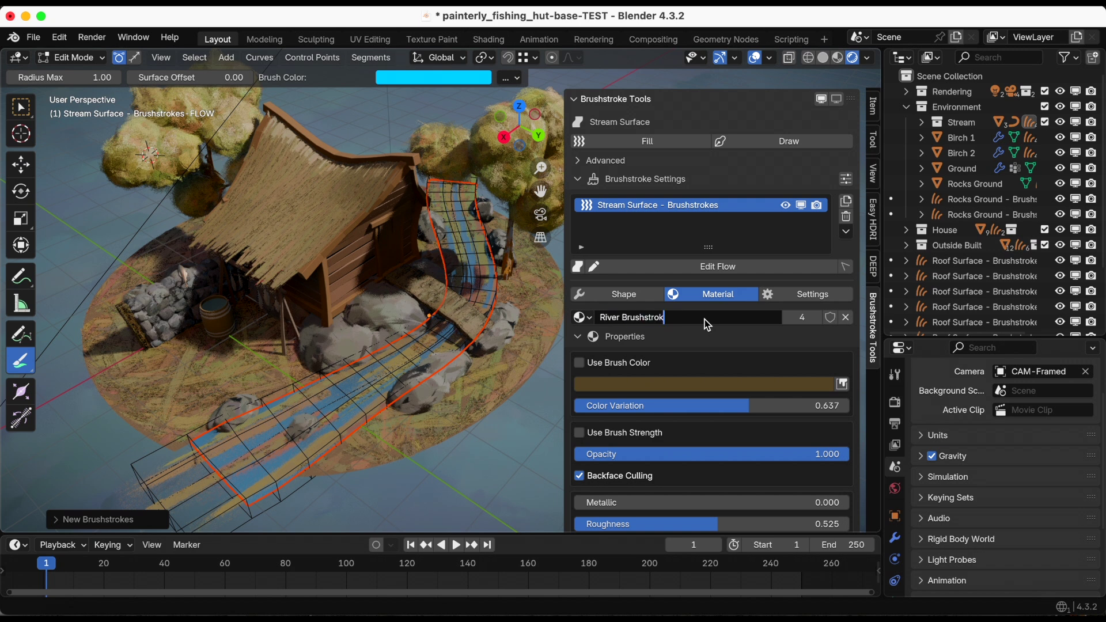
{"action": "type", "text": "es"}
{"action": "key", "text": "Return"}
- Change the stroke colour from brown to a deep blue, #232A3EFF
{"action": "left_click", "coordinate": [675, 384]}
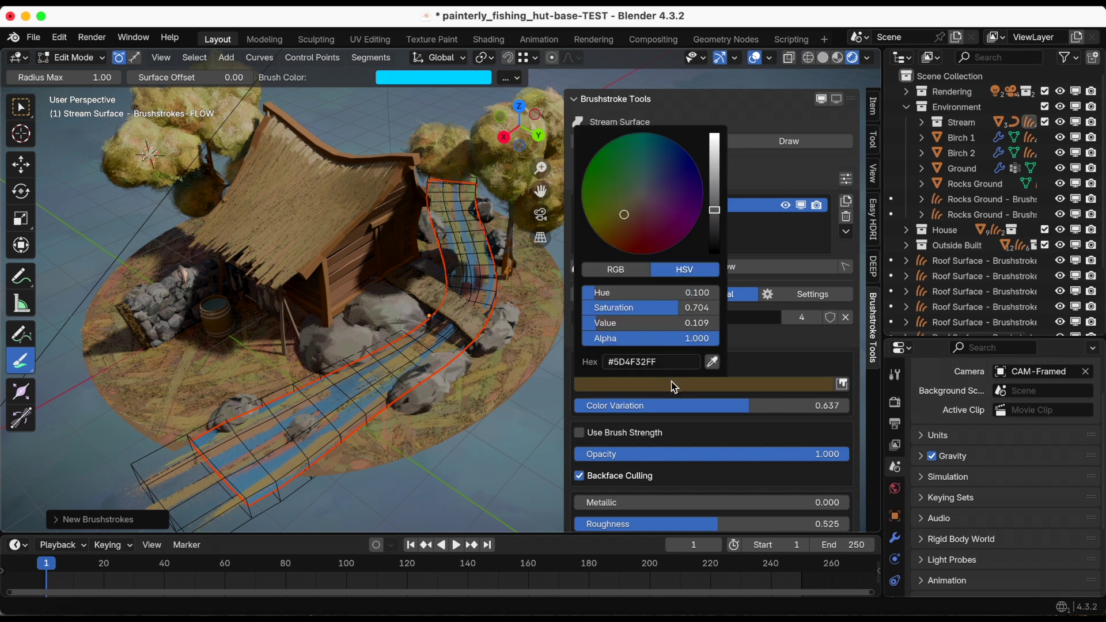
{"action": "left_click_drag", "start_coordinate": [624, 214], "coordinate": [658, 183]}
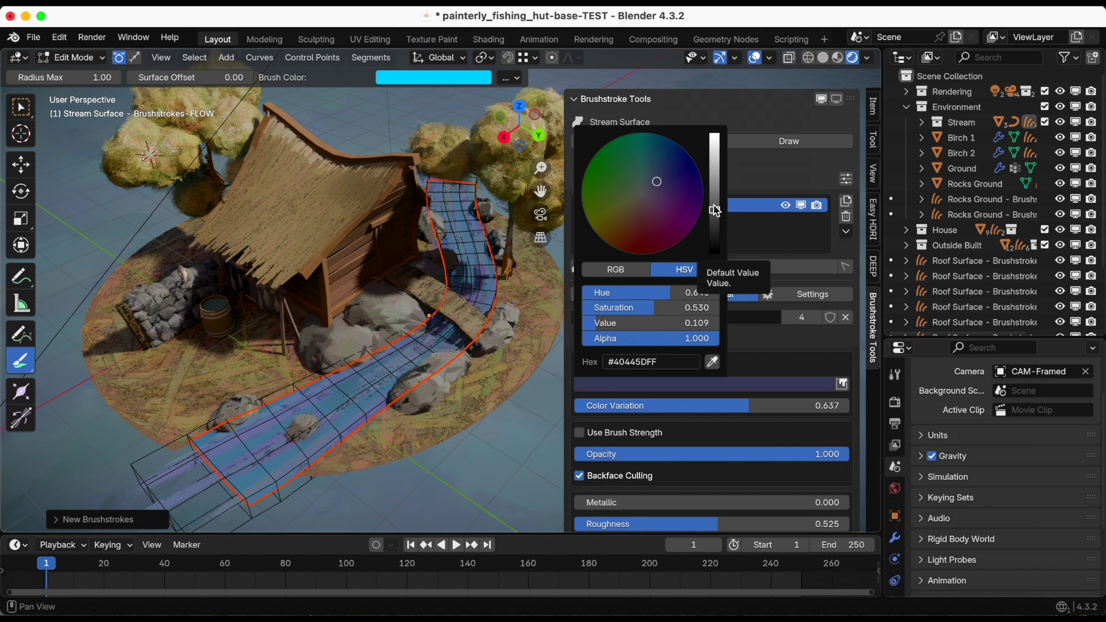
{"action": "scroll", "coordinate": [717, 262], "scroll_direction": "down", "scroll_amount": 1}
{"action": "left_click", "coordinate": [661, 176]}
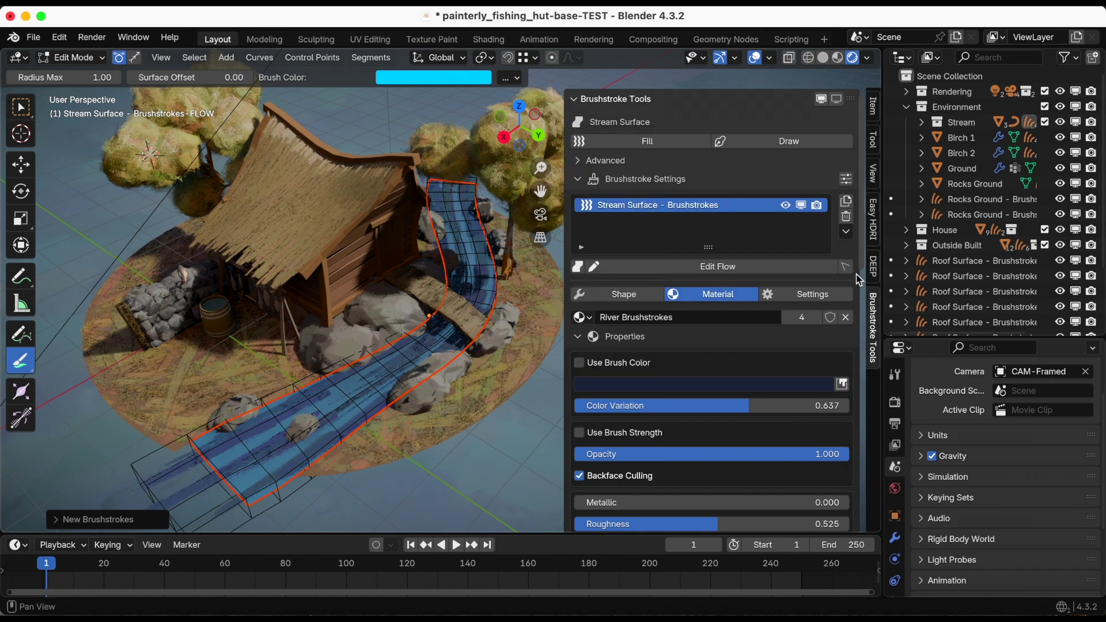
- Set the river material's Metallic to 0.816 and Roughness to 0.157
{"action": "scroll", "coordinate": [669, 502], "scroll_direction": "down", "scroll_amount": 3}
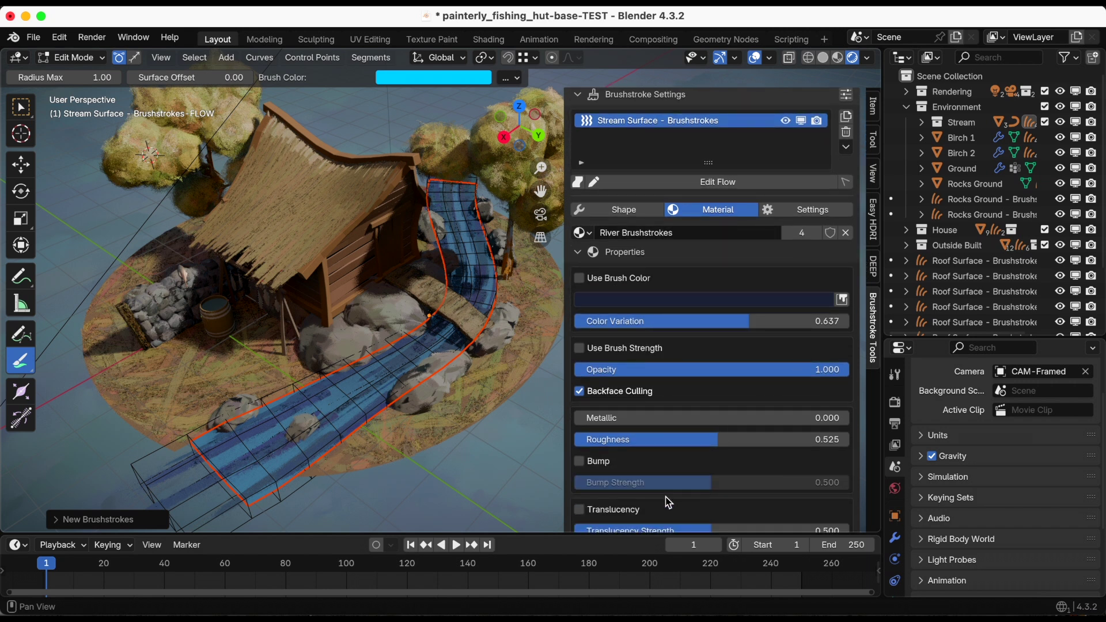
{"action": "left_click_drag", "start_coordinate": [686, 445], "coordinate": [803, 419]}
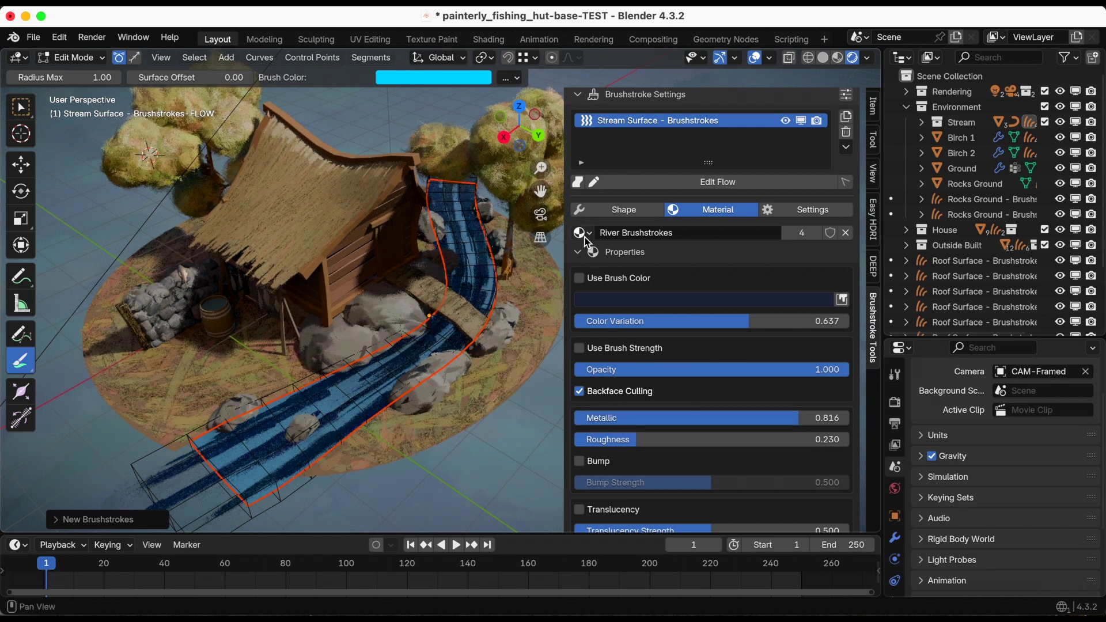
{"action": "left_click_drag", "start_coordinate": [540, 143], "coordinate": [536, 167]}
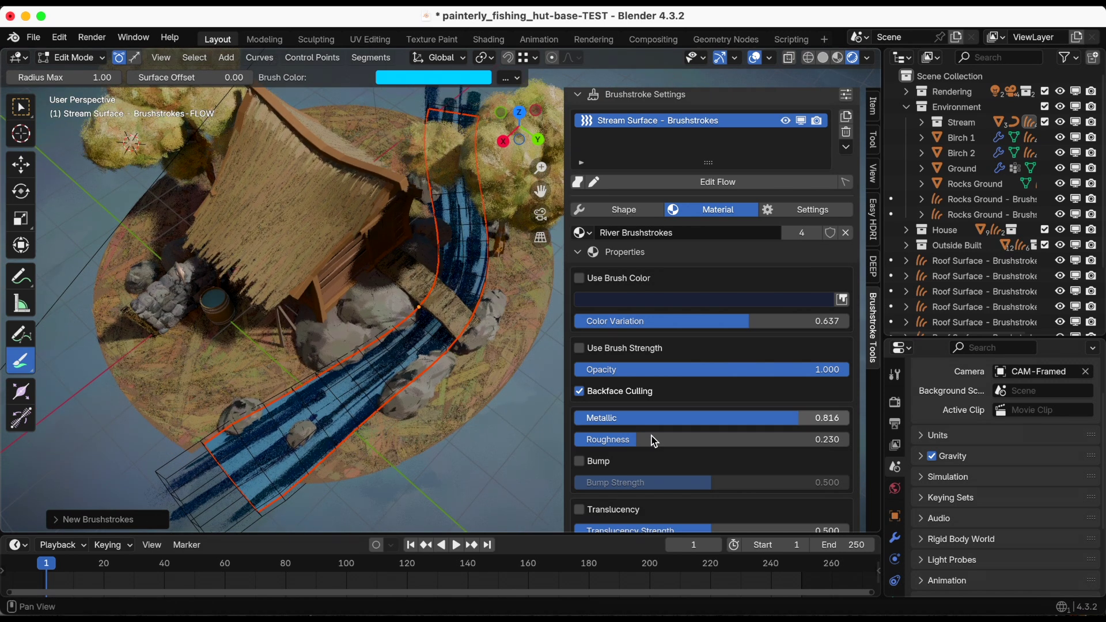
{"action": "left_click_drag", "start_coordinate": [680, 440], "coordinate": [630, 440]}
- Disable the Crayon effect and enable Fade on the river strokes
{"action": "scroll", "coordinate": [714, 416], "scroll_direction": "down", "scroll_amount": 5}
{"action": "scroll", "coordinate": [710, 416], "scroll_direction": "down", "scroll_amount": 15}
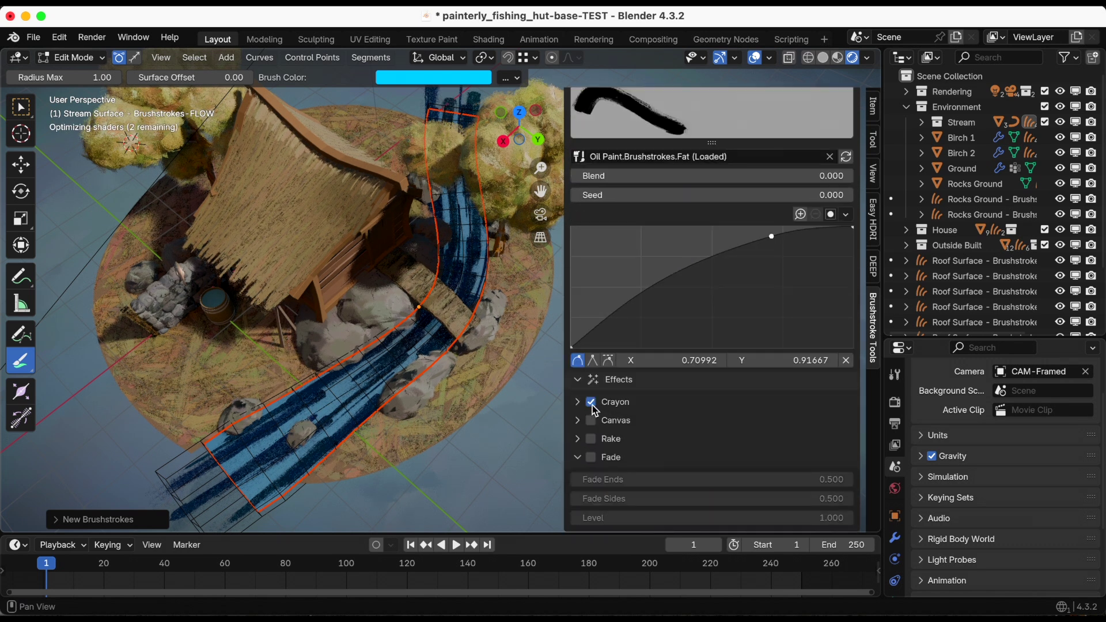
{"action": "left_click", "coordinate": [594, 407]}
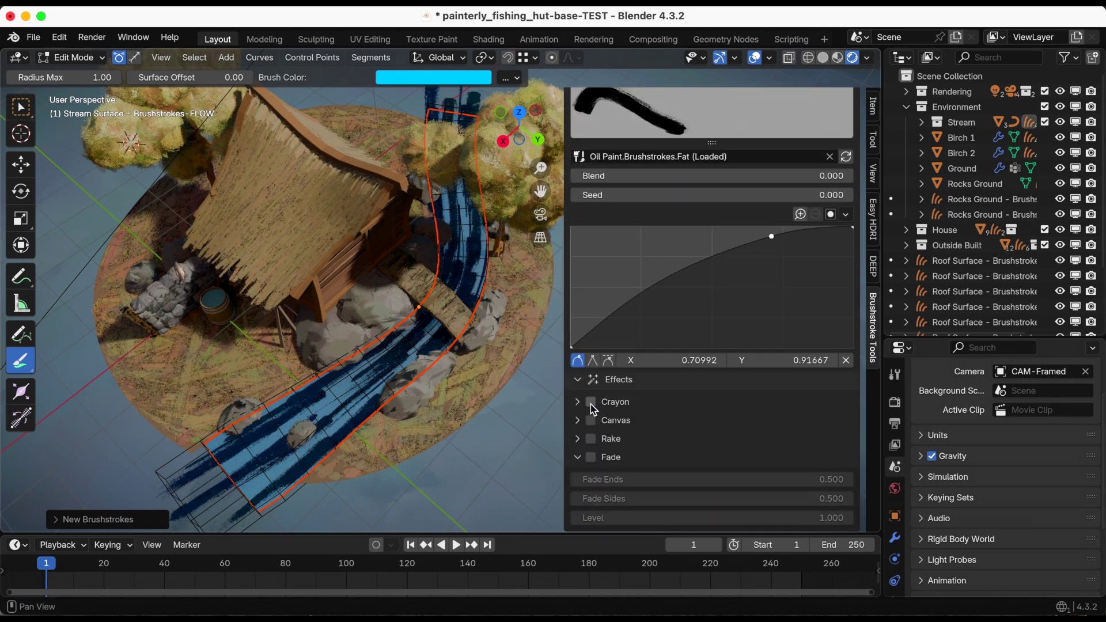
{"action": "left_click", "coordinate": [592, 459]}
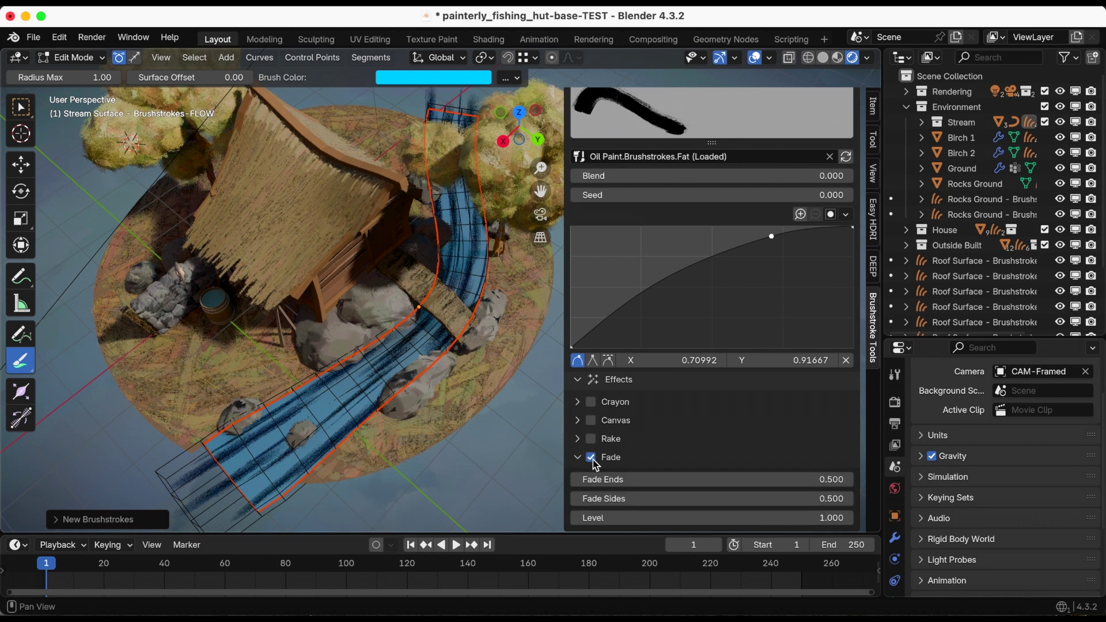
- Try the Oil Paint.Brushstrokes.Dry brush style, then revert to Oil Paint.Brushstrokes.Fat
{"action": "scroll", "coordinate": [726, 434], "scroll_direction": "up", "scroll_amount": 8}
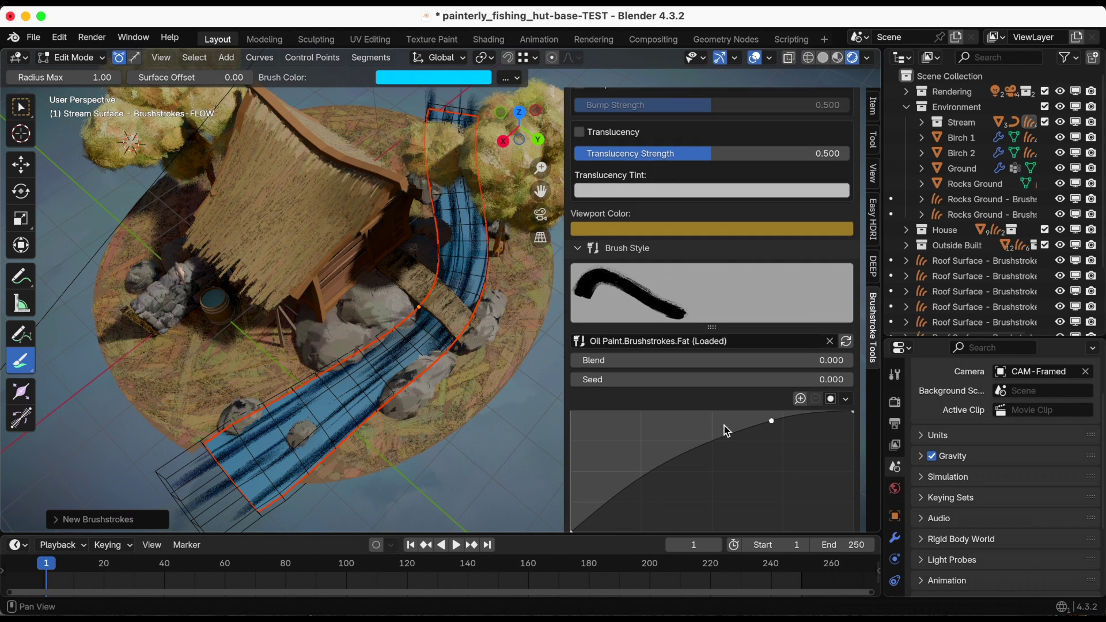
{"action": "left_click", "coordinate": [704, 340]}
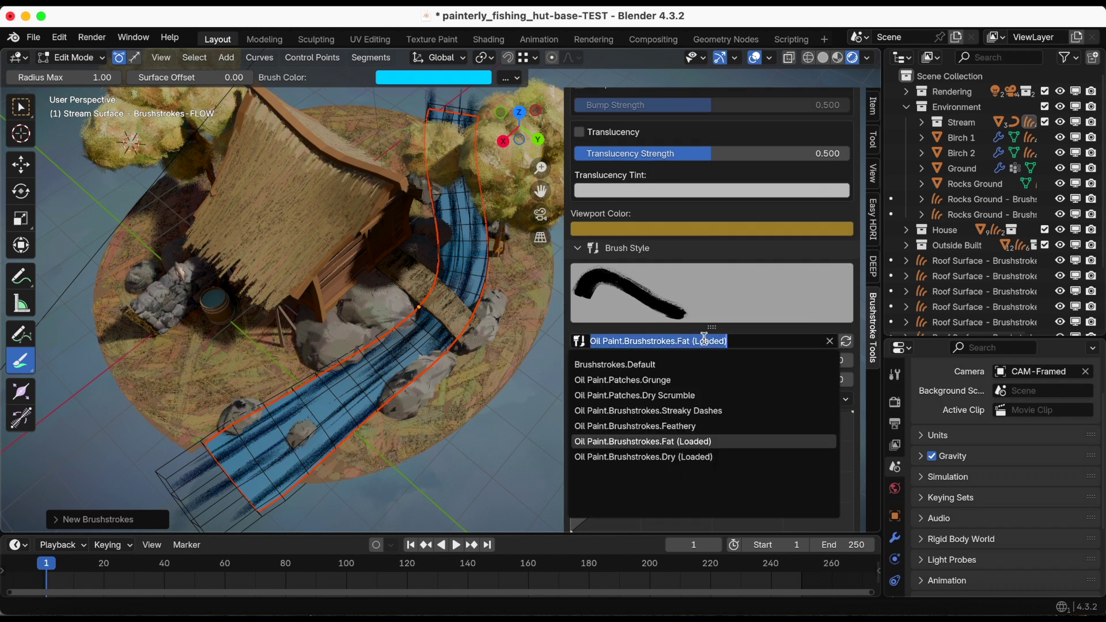
{"action": "left_click", "coordinate": [700, 458]}
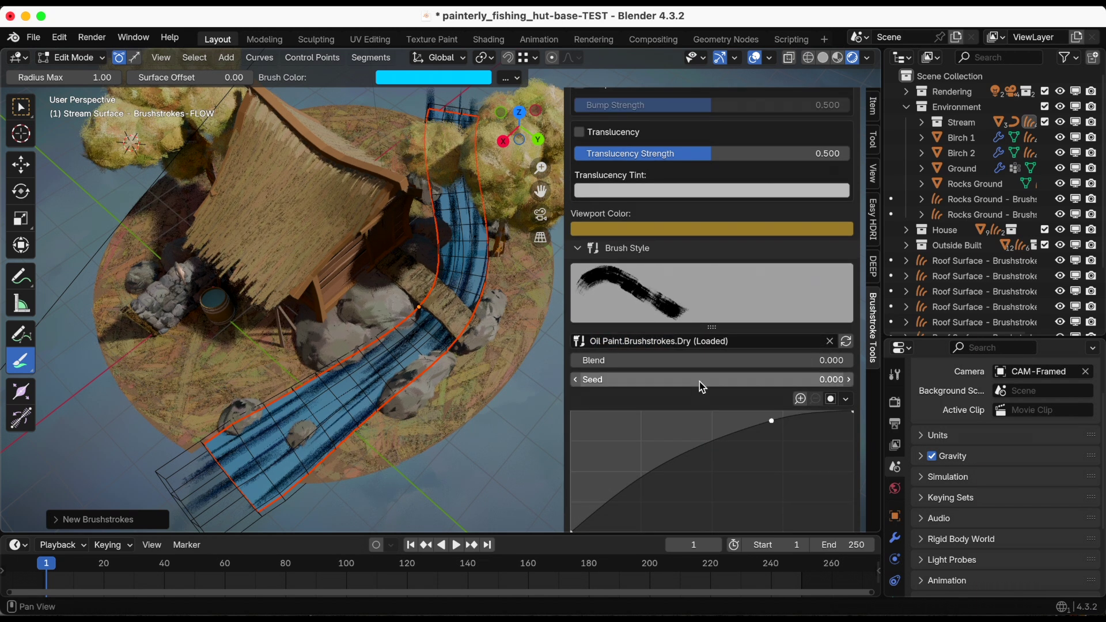
{"action": "left_click", "coordinate": [699, 343]}
{"action": "left_click", "coordinate": [706, 442]}
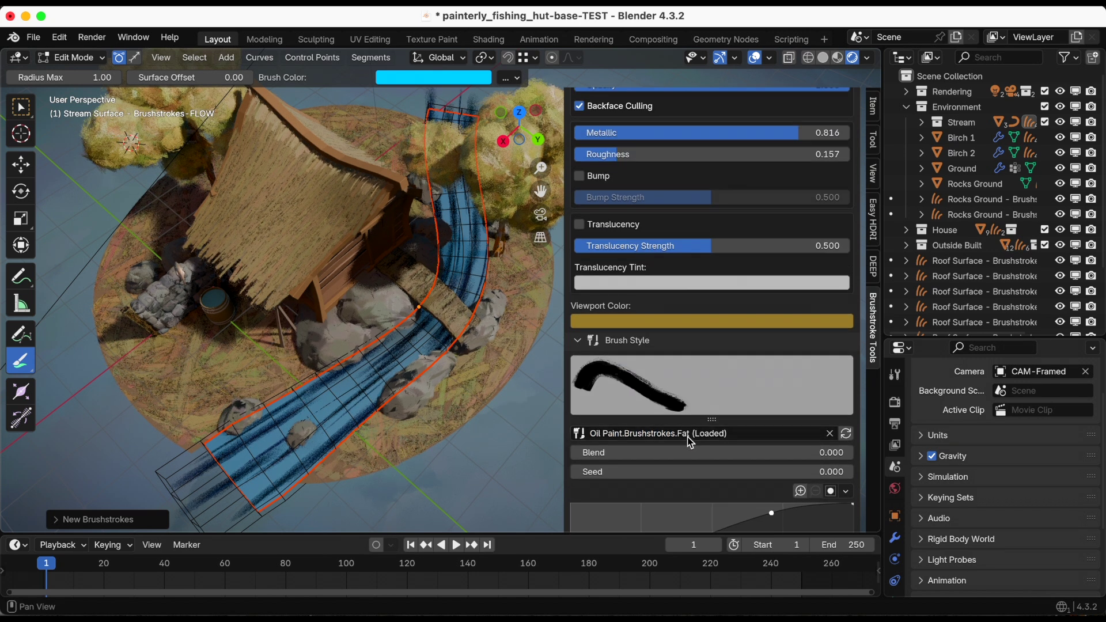
- Raise Metallic to 0.880 and set Color Variation to 0.473
{"action": "scroll", "coordinate": [692, 441], "scroll_direction": "up", "scroll_amount": 10}
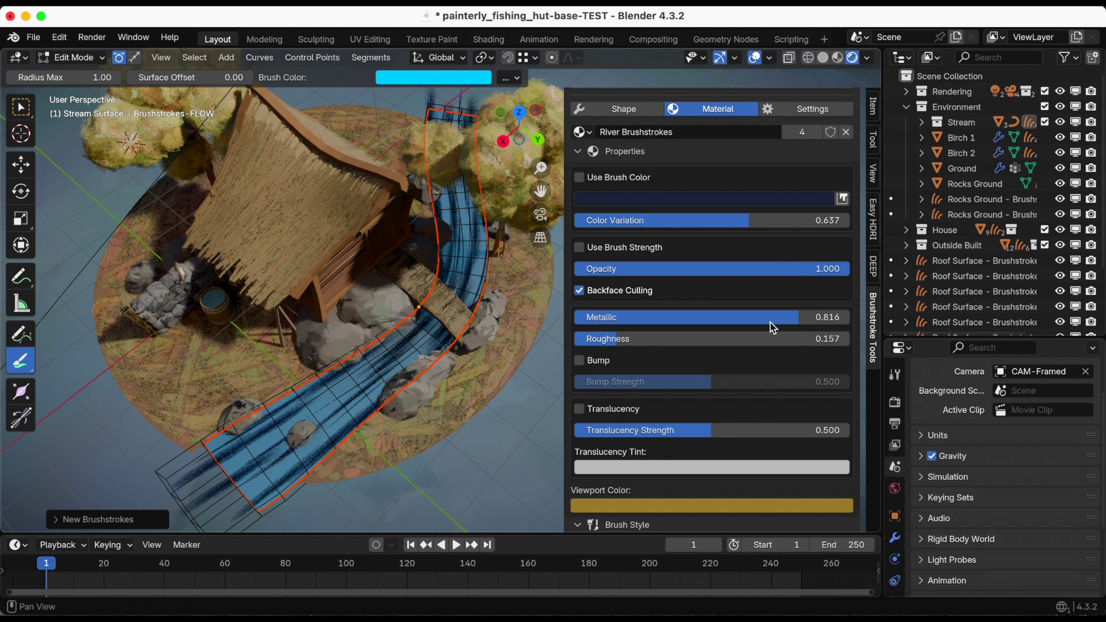
{"action": "left_click_drag", "start_coordinate": [762, 317], "coordinate": [784, 318]}
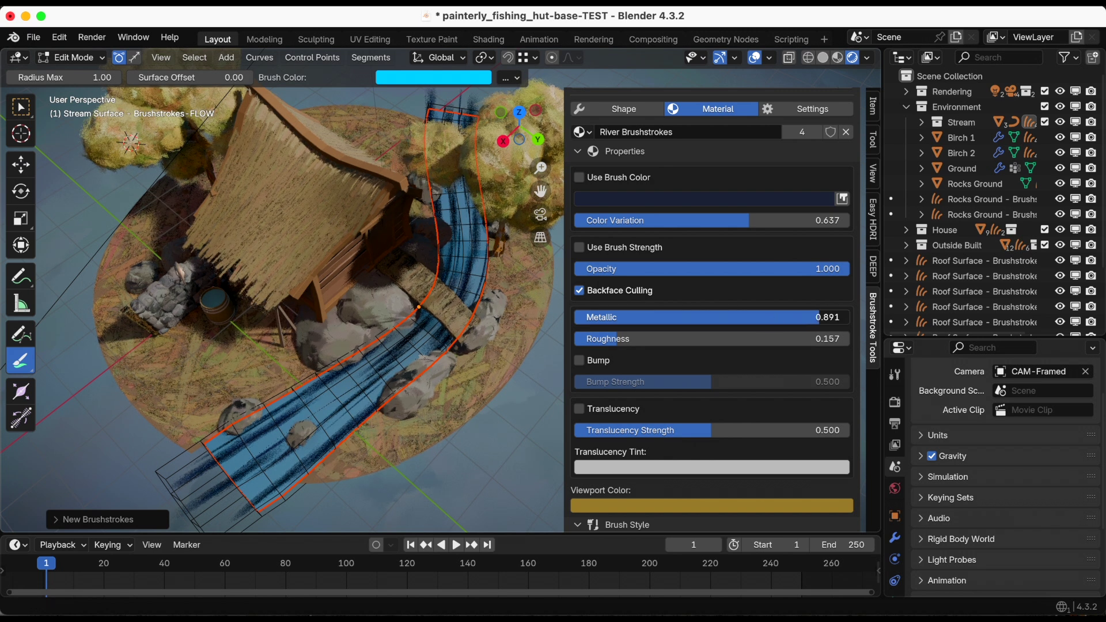
{"action": "scroll", "coordinate": [724, 421], "scroll_direction": "down", "scroll_amount": 12}
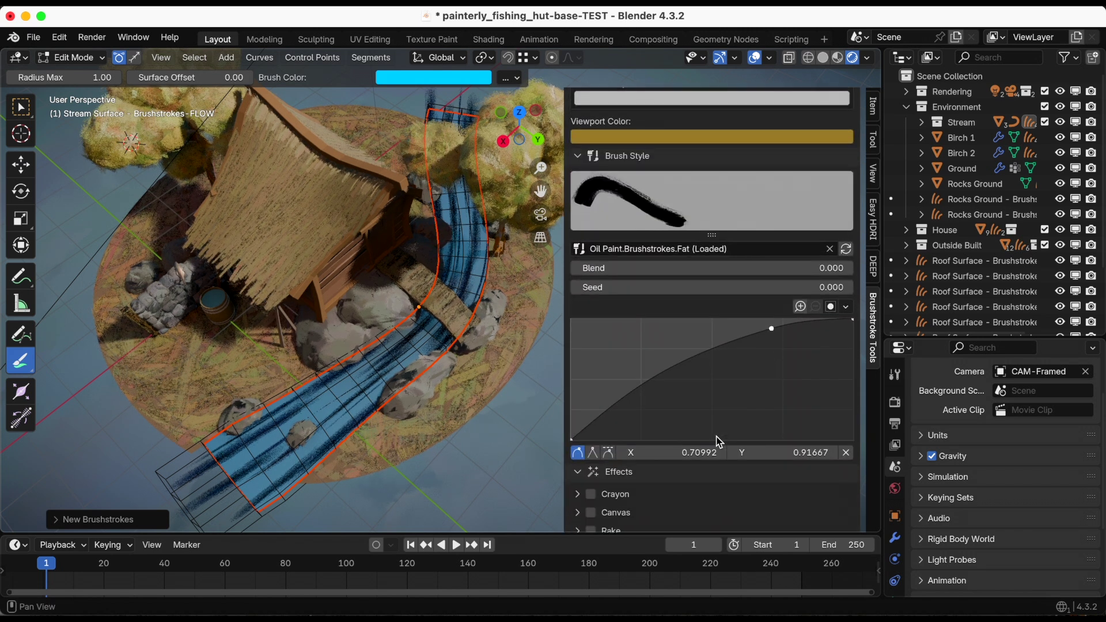
{"action": "scroll", "coordinate": [719, 442], "scroll_direction": "up", "scroll_amount": 12}
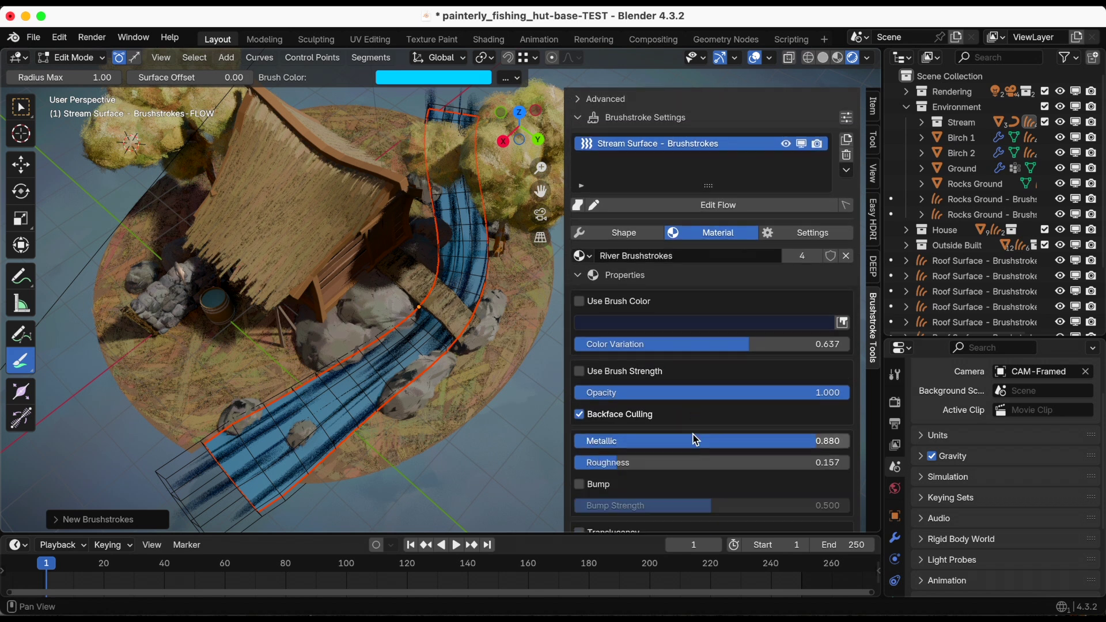
{"action": "scroll", "coordinate": [696, 440], "scroll_direction": "down", "scroll_amount": 1}
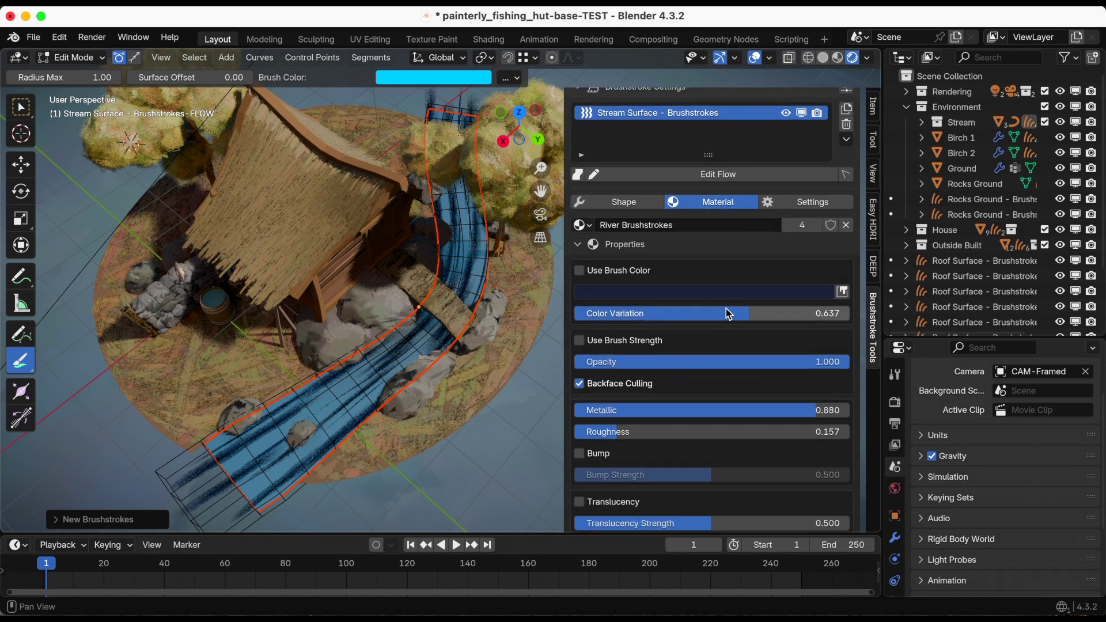
{"action": "mouse_move", "coordinate": [727, 311]}
{"action": "left_mouse_down"}
{"action": "mouse_move", "coordinate": [701, 312]}
{"action": "mouse_move", "coordinate": [711, 313]}
{"action": "left_mouse_up"}
- Widen the river brushstrokes in the Shape settings
{"action": "left_click", "coordinate": [641, 204]}
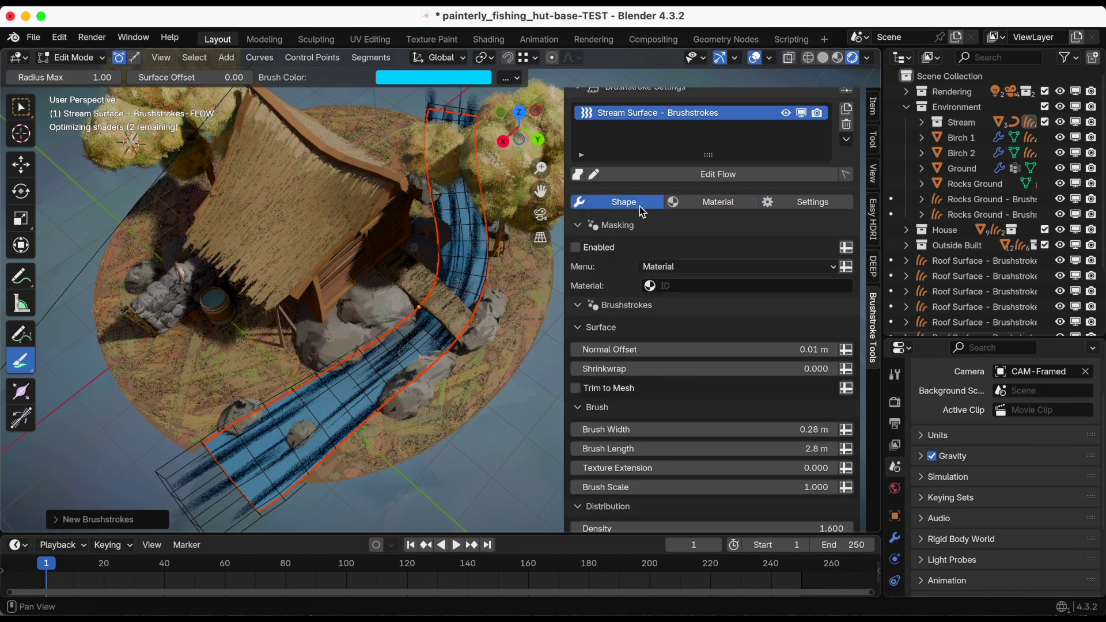
{"action": "scroll", "coordinate": [657, 376], "scroll_direction": "down", "scroll_amount": 1}
{"action": "scroll", "coordinate": [657, 375], "scroll_direction": "down", "scroll_amount": 2}
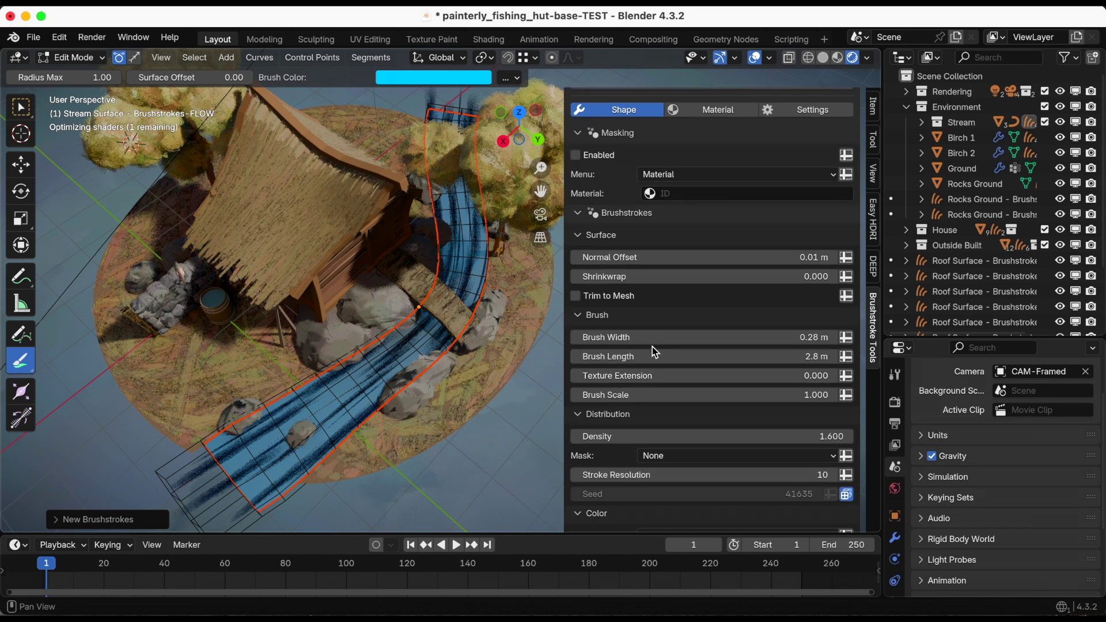
{"action": "mouse_move", "coordinate": [656, 340]}
{"action": "left_mouse_down"}
{"action": "mouse_move", "coordinate": [679, 340]}
{"action": "mouse_move", "coordinate": [657, 340]}
{"action": "mouse_move", "coordinate": [657, 357]}
{"action": "mouse_move", "coordinate": [645, 357]}
{"action": "mouse_move", "coordinate": [686, 357]}
{"action": "mouse_move", "coordinate": [632, 338]}
{"action": "left_mouse_up"}
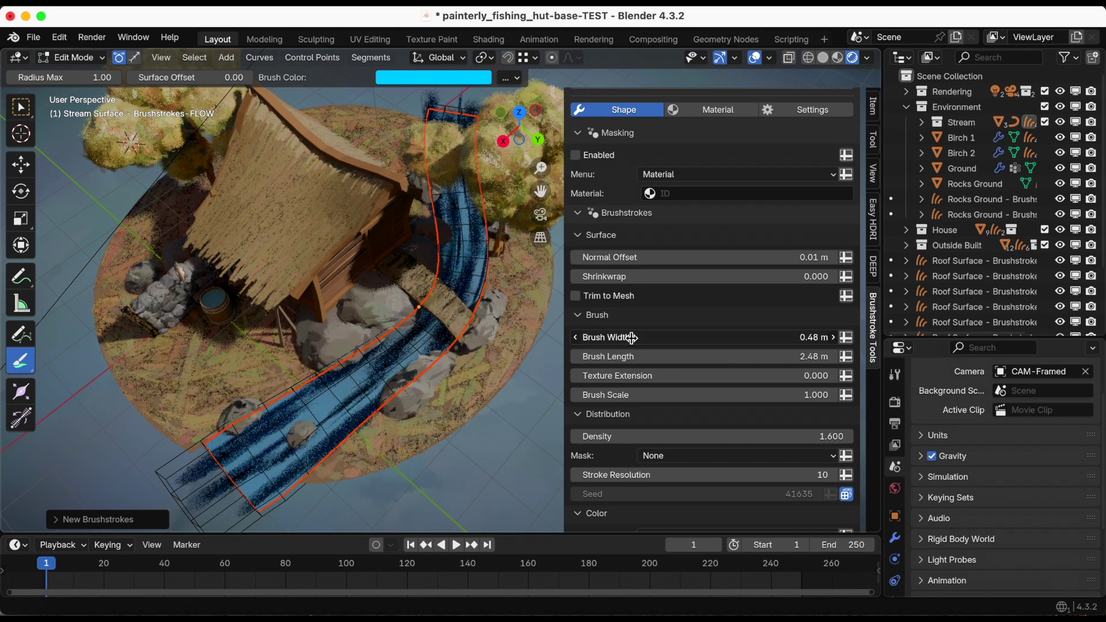
- Set Stroke Noise to -0.020, Random Tilt to 7.66° and Density to 1.900
{"action": "scroll", "coordinate": [659, 375], "scroll_direction": "down", "scroll_amount": 6}
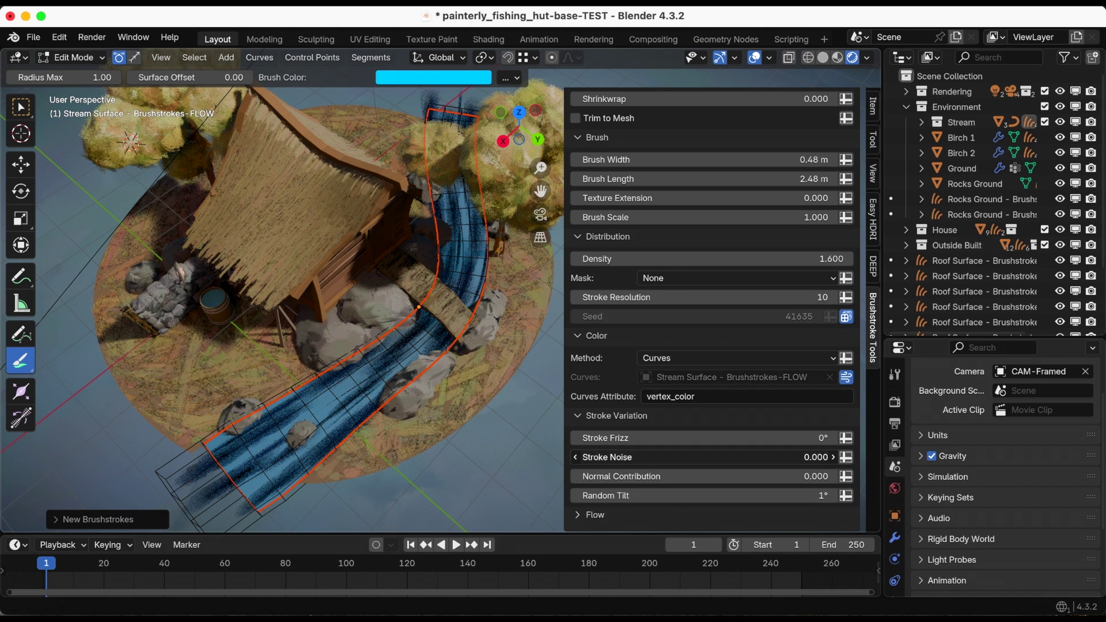
{"action": "mouse_move", "coordinate": [634, 457]}
{"action": "left_mouse_down"}
{"action": "mouse_move", "coordinate": [657, 457]}
{"action": "mouse_move", "coordinate": [634, 458]}
{"action": "mouse_move", "coordinate": [639, 495]}
{"action": "mouse_move", "coordinate": [618, 500]}
{"action": "left_mouse_up"}
{"action": "middle_click_drag", "start_coordinate": [304, 341], "coordinate": [469, 247]}
{"action": "scroll", "coordinate": [403, 339], "scroll_direction": "down", "scroll_amount": 3}
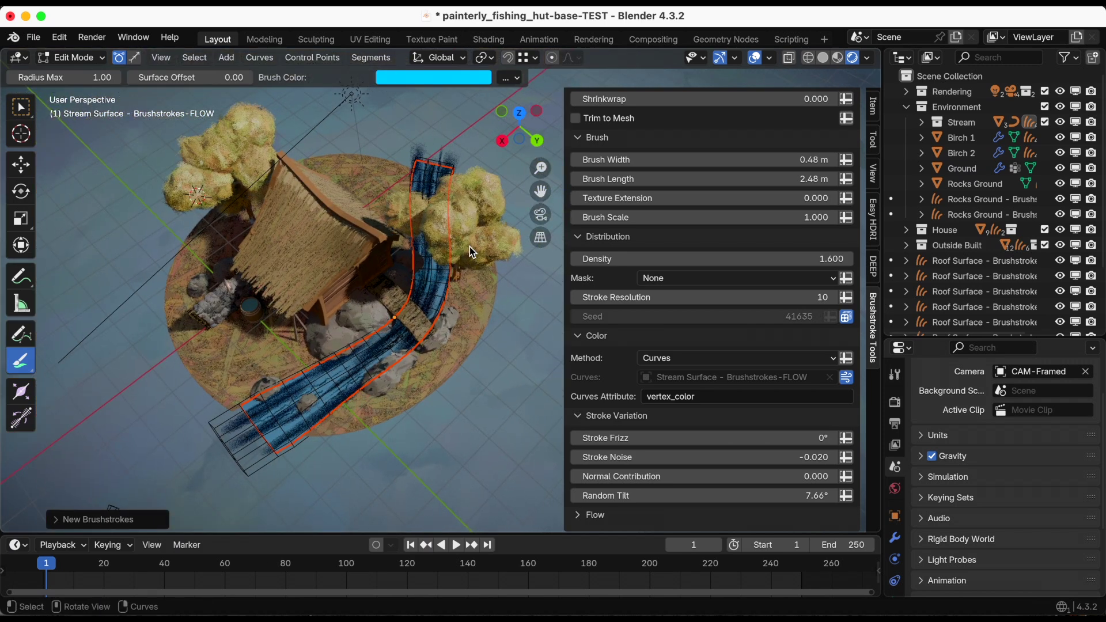
{"action": "scroll", "coordinate": [470, 249], "scroll_direction": "up", "scroll_amount": 2}
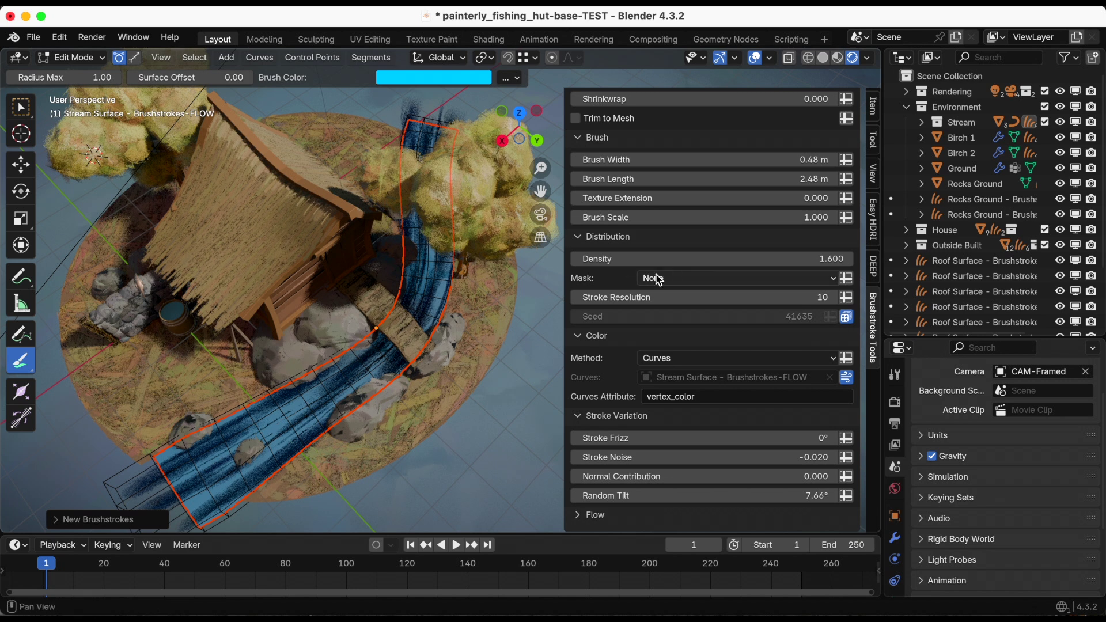
{"action": "mouse_move", "coordinate": [634, 258]}
{"action": "left_mouse_down"}
{"action": "mouse_move", "coordinate": [686, 259]}
{"action": "mouse_move", "coordinate": [673, 261]}
{"action": "left_mouse_up"}
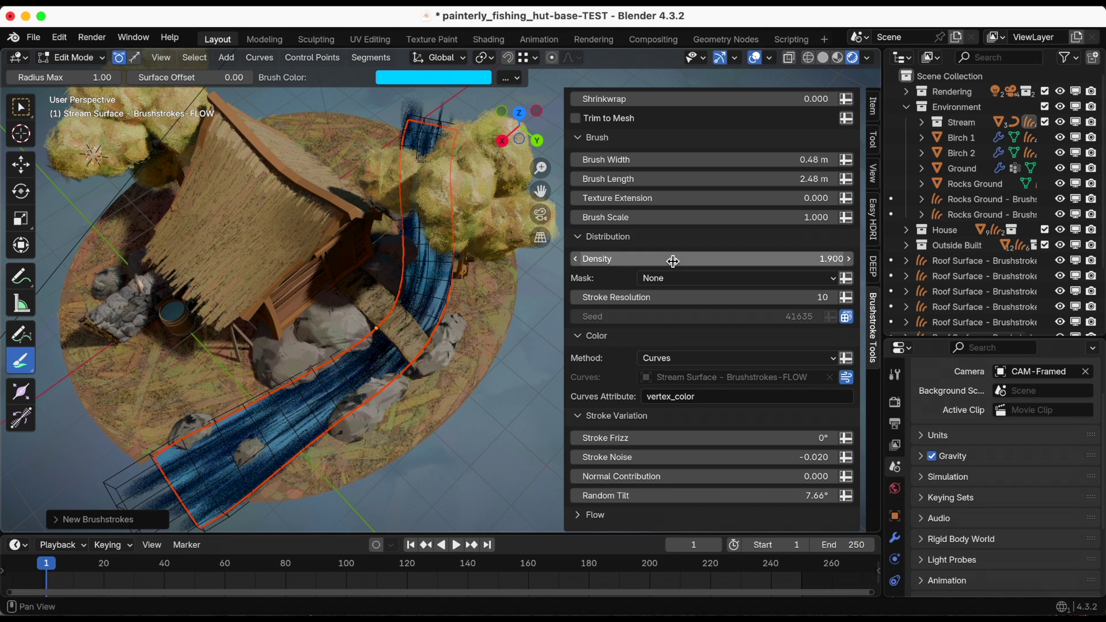
- Brighten the blue stroke colour and reduce Color Variation to 0.843
{"action": "scroll", "coordinate": [691, 354], "scroll_direction": "up", "scroll_amount": 12}
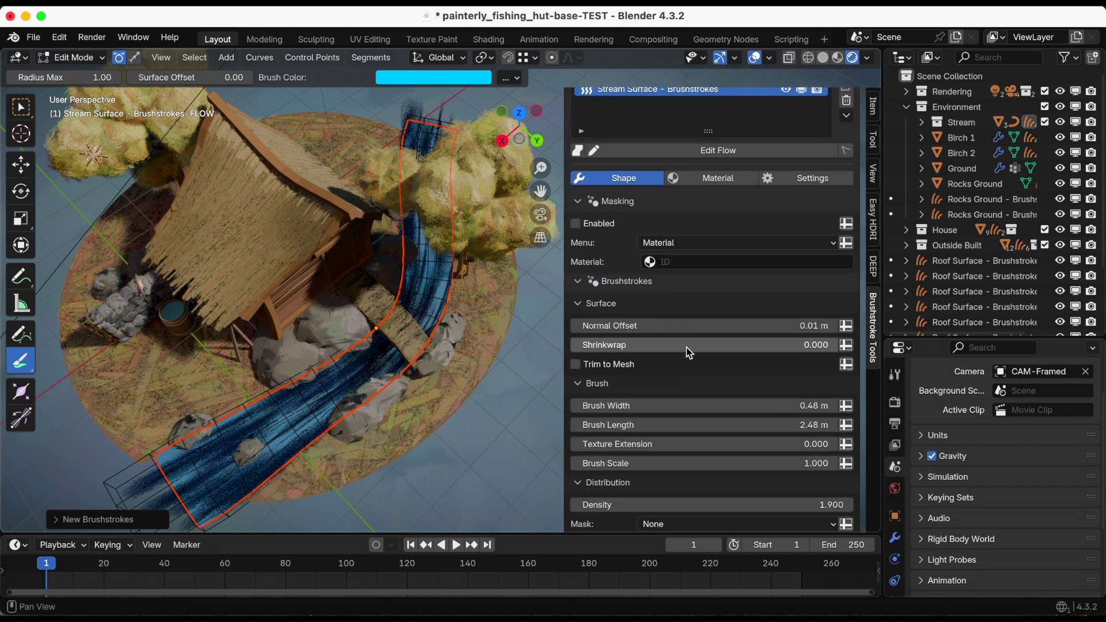
{"action": "left_click", "coordinate": [707, 277]}
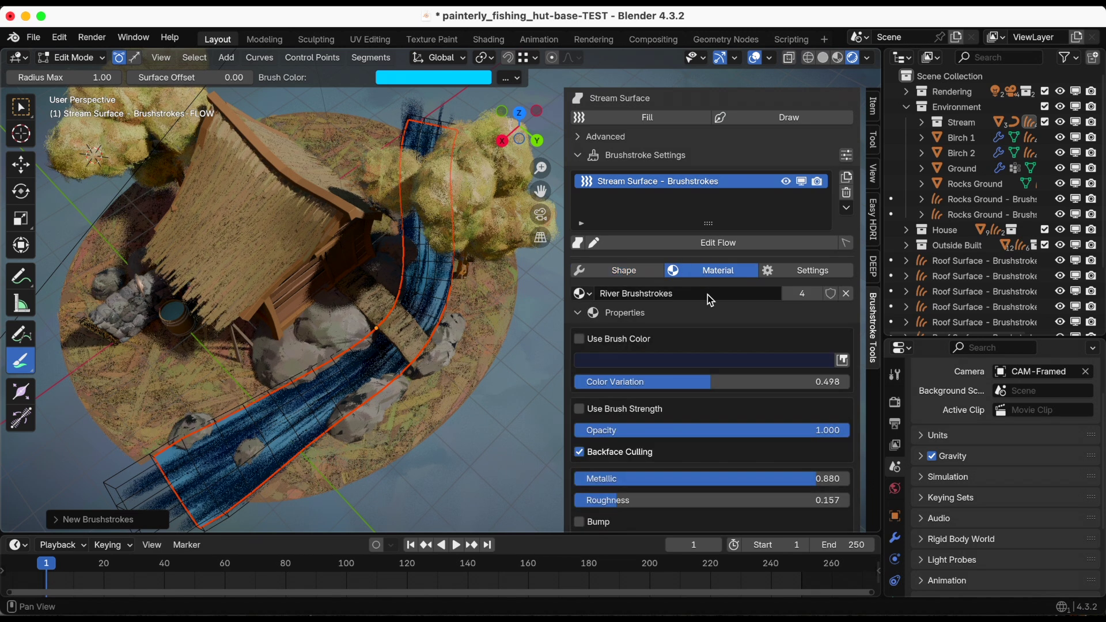
{"action": "left_click", "coordinate": [724, 362]}
{"action": "left_click_drag", "start_coordinate": [715, 199], "coordinate": [714, 170]}
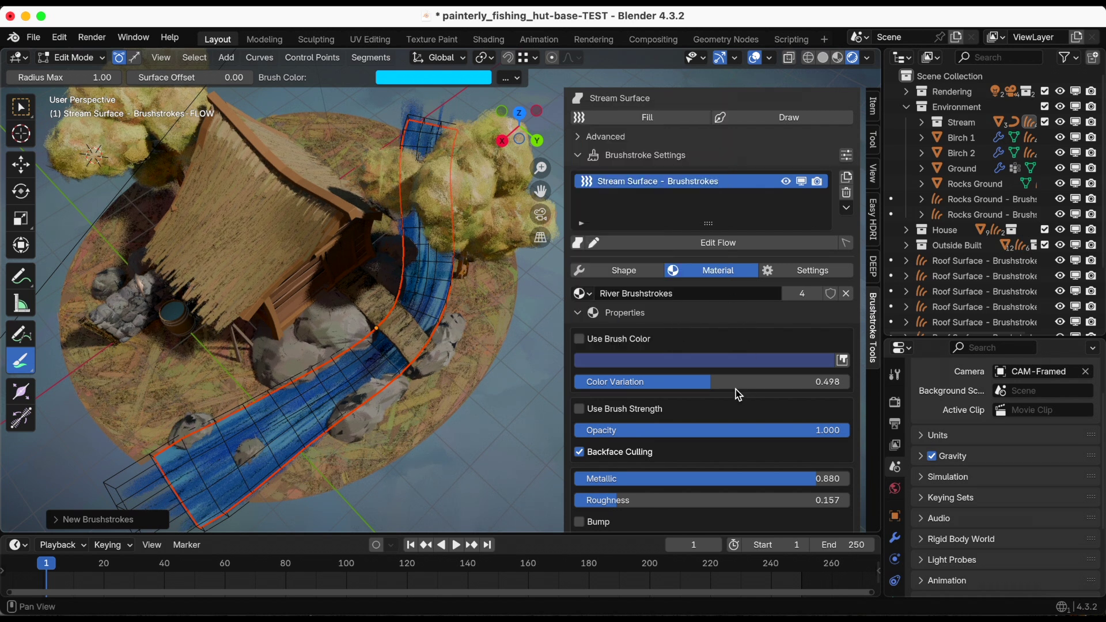
{"action": "left_click_drag", "start_coordinate": [736, 390], "coordinate": [848, 389]}
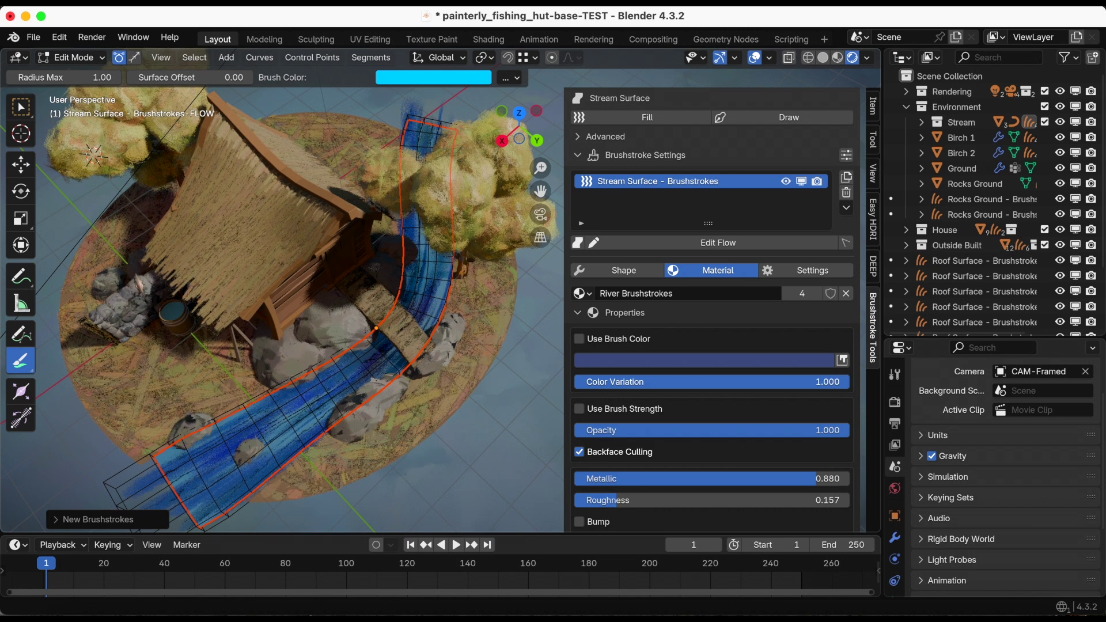
{"action": "left_click_drag", "start_coordinate": [847, 389], "coordinate": [806, 382]}
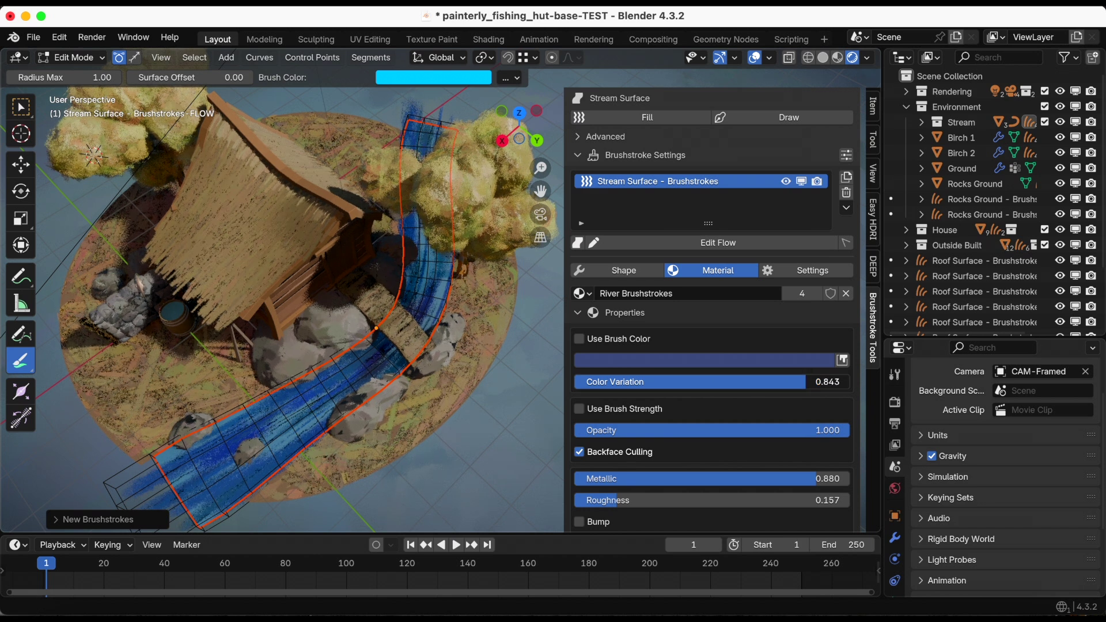
- Lighten the blue further to #50608DFF and set Fade Level to 0.5
{"action": "left_click", "coordinate": [772, 362]}
{"action": "left_click_drag", "start_coordinate": [719, 170], "coordinate": [719, 191]}
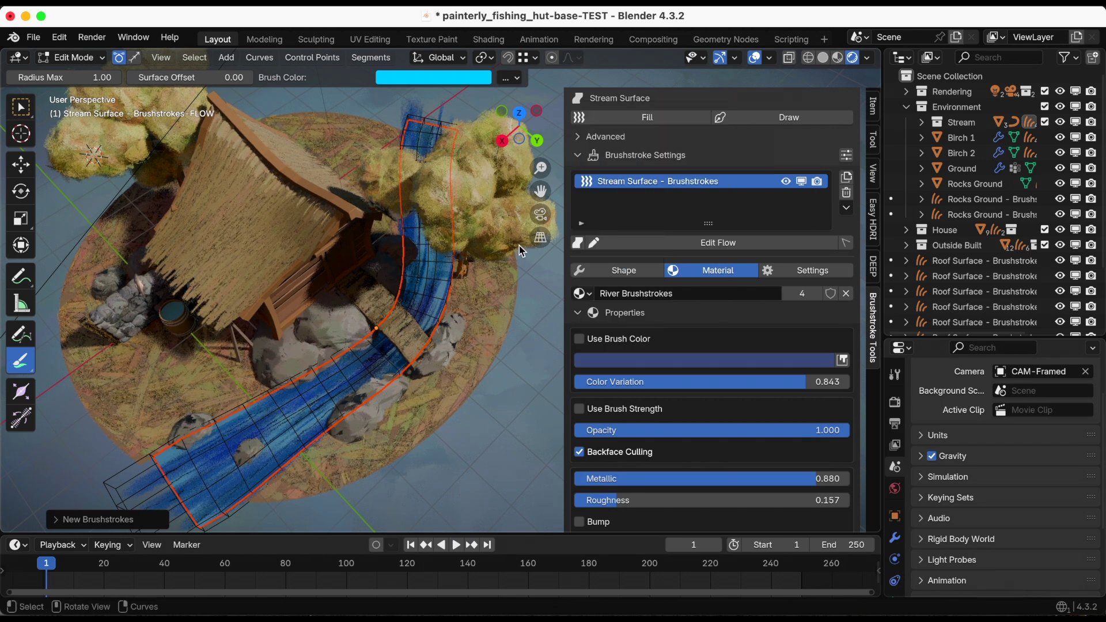
{"action": "middle_click_drag", "start_coordinate": [519, 246], "coordinate": [528, 229]}
{"action": "scroll", "coordinate": [667, 409], "scroll_direction": "down", "scroll_amount": 8}
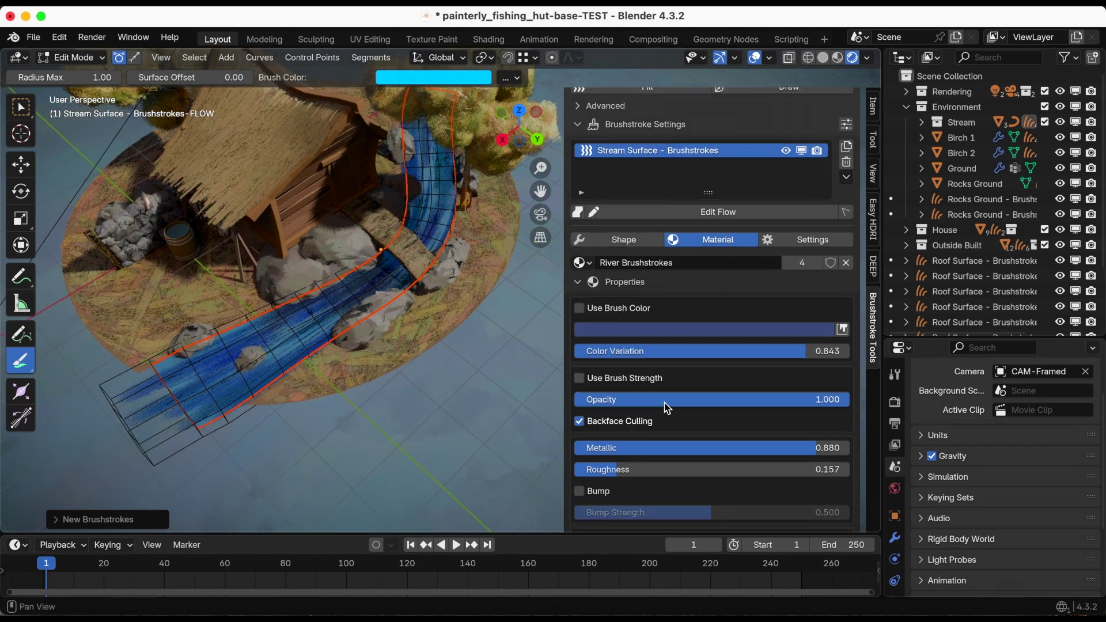
{"action": "scroll", "coordinate": [669, 411], "scroll_direction": "down", "scroll_amount": 20}
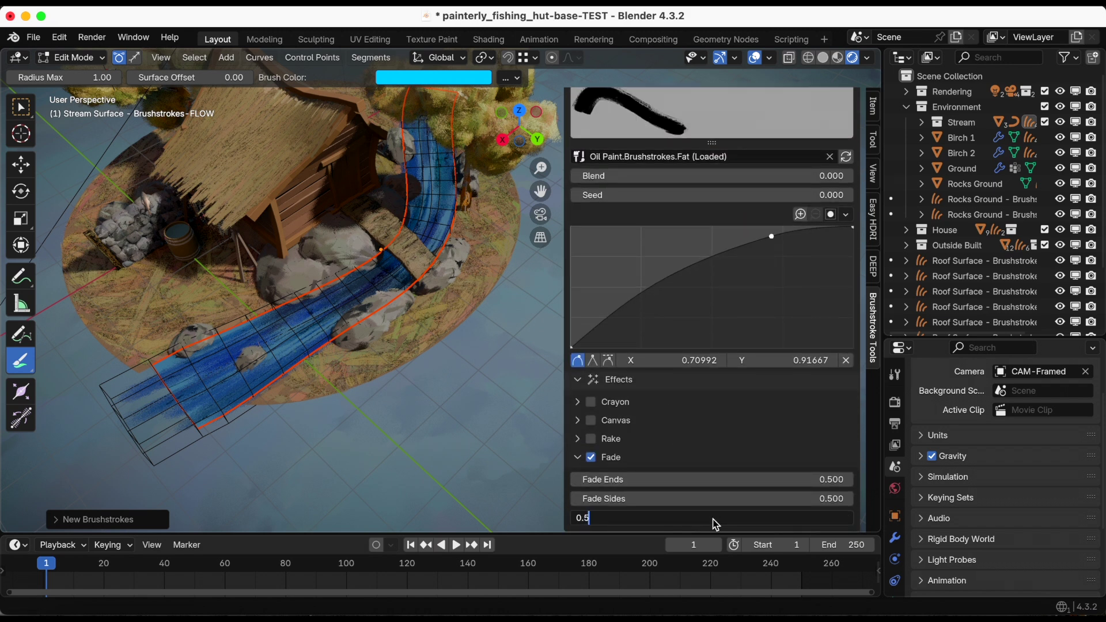
{"action": "key", "text": "Return"}
{"action": "mouse_move", "coordinate": [451, 361]}
{"action": "middle_mouse_down"}
{"action": "mouse_move", "coordinate": [425, 359]}
{"action": "mouse_move", "coordinate": [457, 375]}
{"action": "middle_mouse_up"}
{"action": "scroll", "coordinate": [671, 441], "scroll_direction": "up", "scroll_amount": 20}
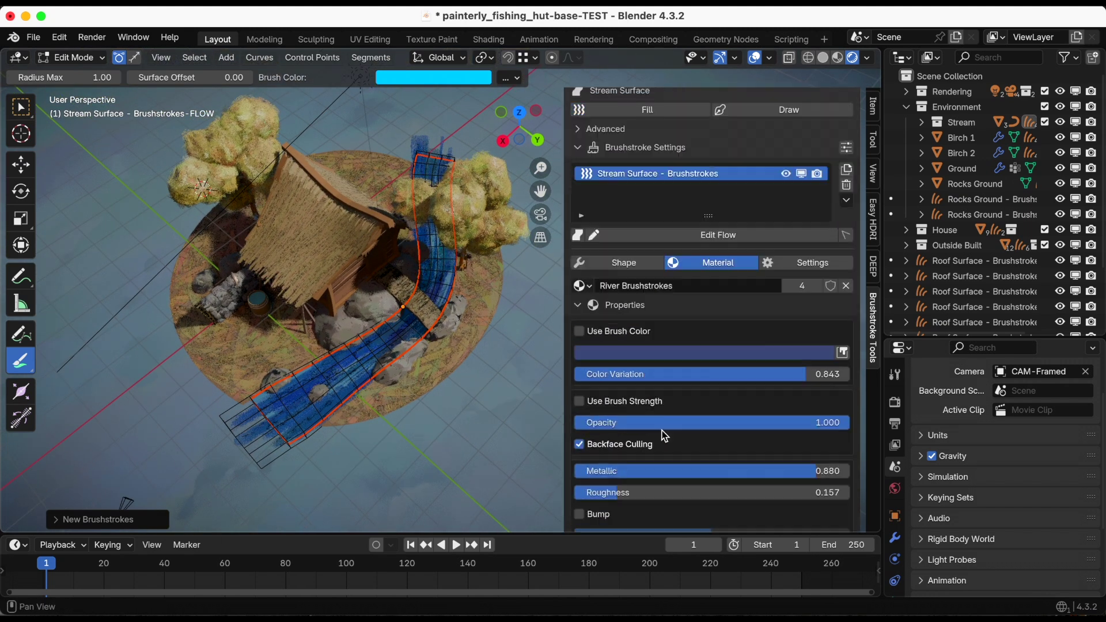
- Enable Trim to Mesh so the river strokes clip to the stream mesh
{"action": "scroll", "coordinate": [666, 437], "scroll_direction": "up", "scroll_amount": 1}
{"action": "left_click", "coordinate": [623, 295]}
{"action": "scroll", "coordinate": [717, 457], "scroll_direction": "down", "scroll_amount": 4}
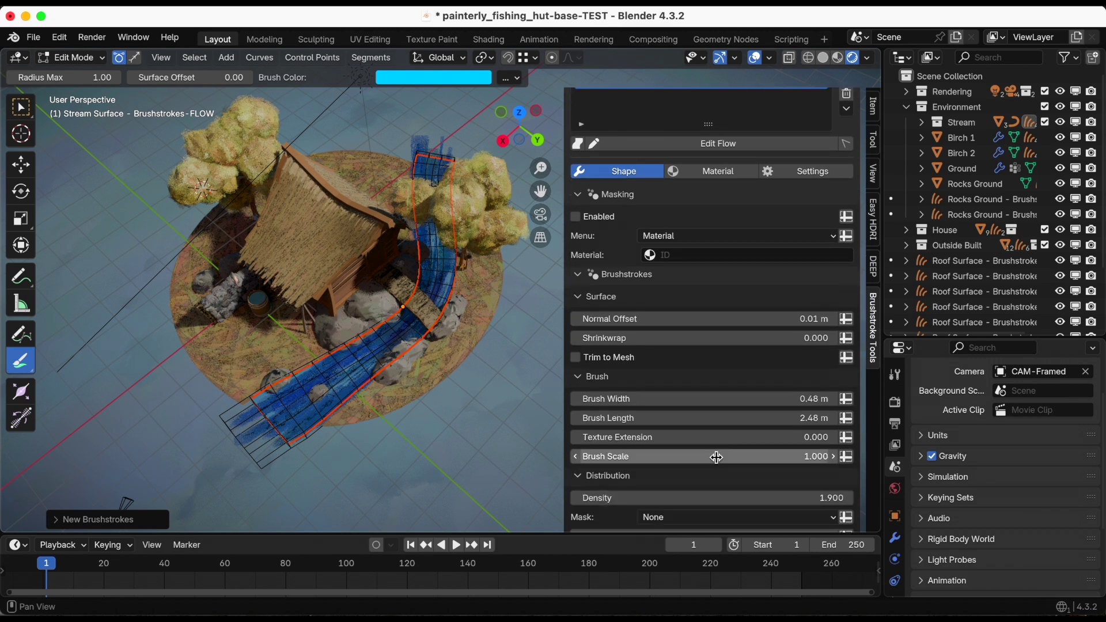
{"action": "scroll", "coordinate": [672, 460], "scroll_direction": "down", "scroll_amount": 2}
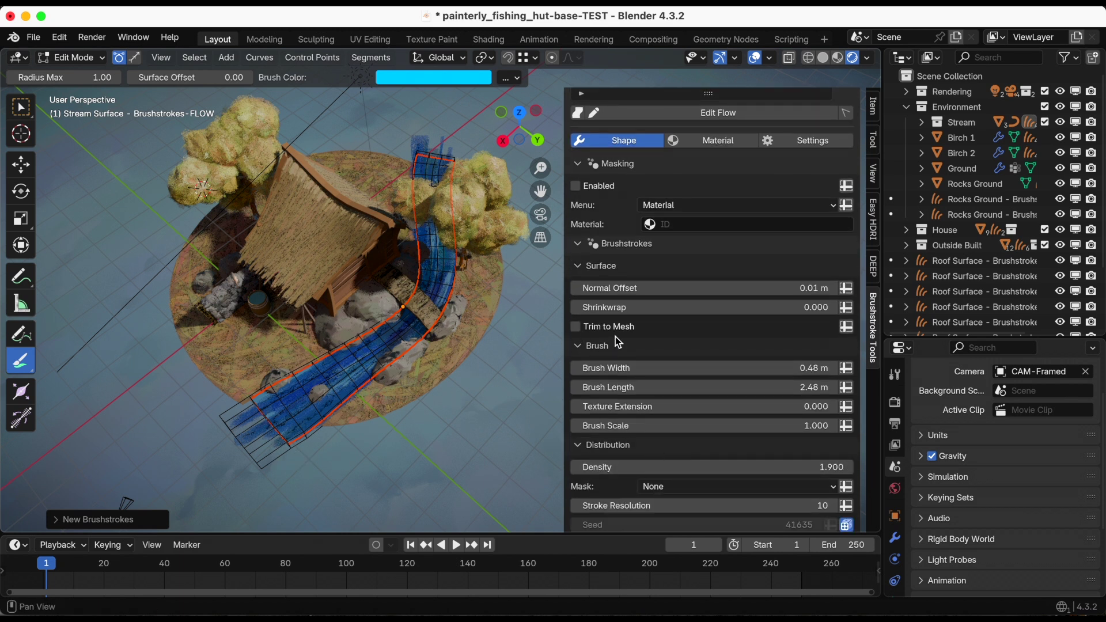
{"action": "left_click", "coordinate": [579, 330]}
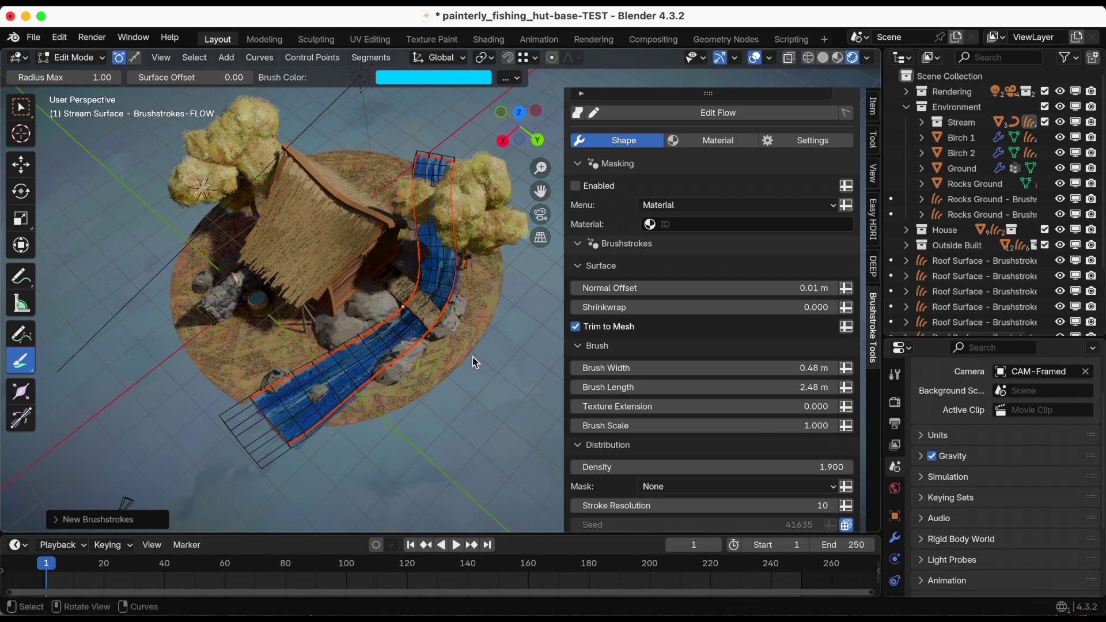
{"action": "left_click_drag", "start_coordinate": [547, 199], "coordinate": [544, 200]}
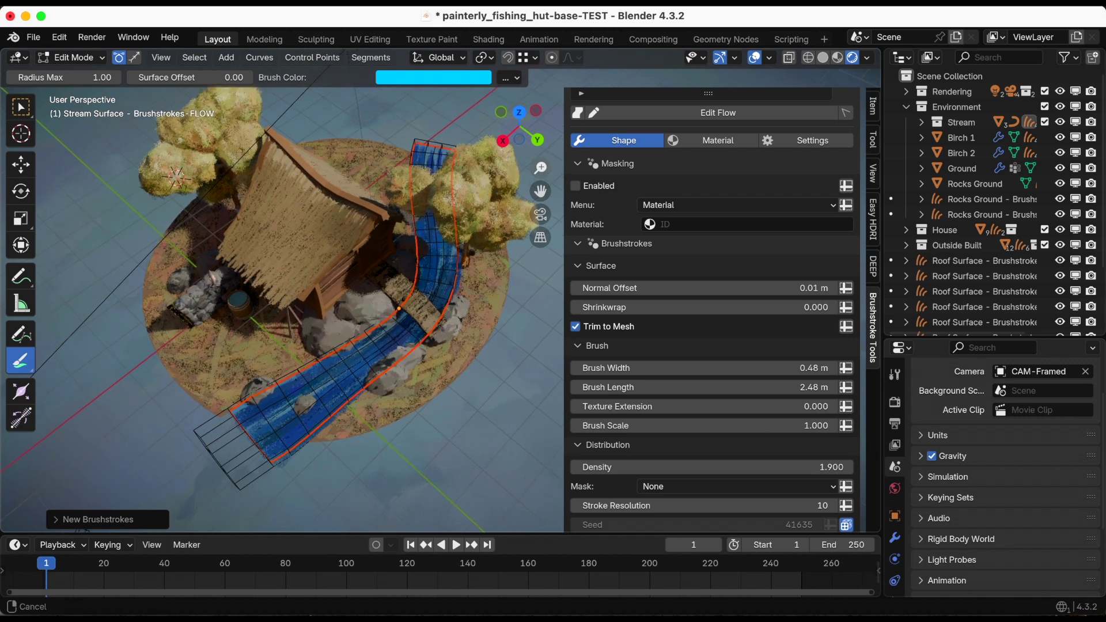
{"action": "left_click_drag", "start_coordinate": [540, 191], "coordinate": [527, 199]}
- Raise the river strokes' Stroke Noise from -0.020 to 0.520
{"action": "scroll", "coordinate": [691, 408], "scroll_direction": "down", "scroll_amount": 3}
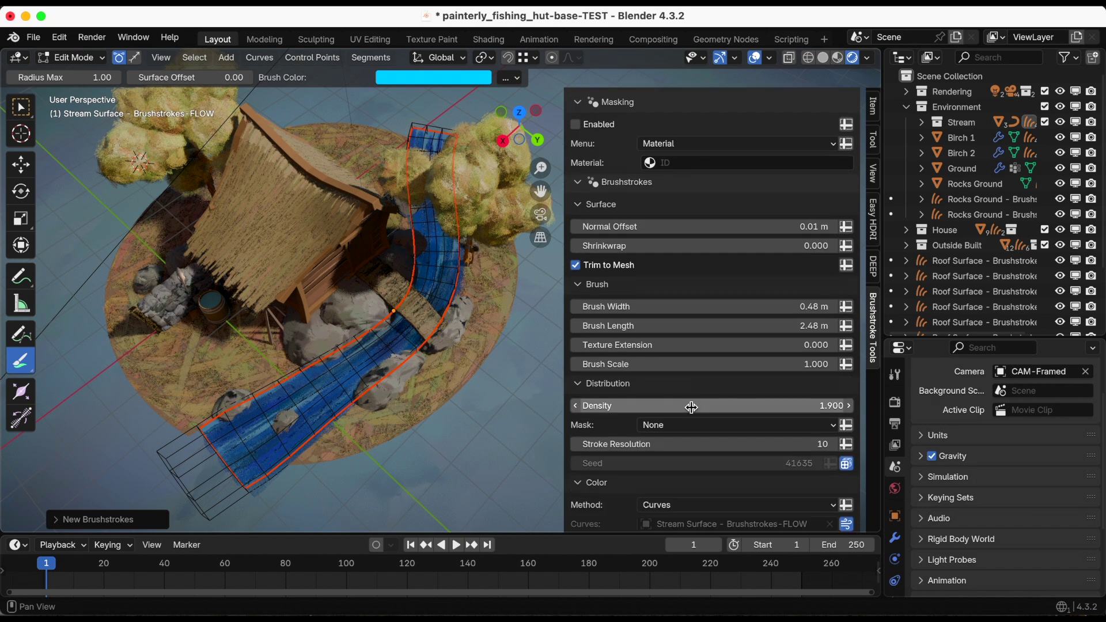
{"action": "scroll", "coordinate": [691, 408], "scroll_direction": "down", "scroll_amount": 6}
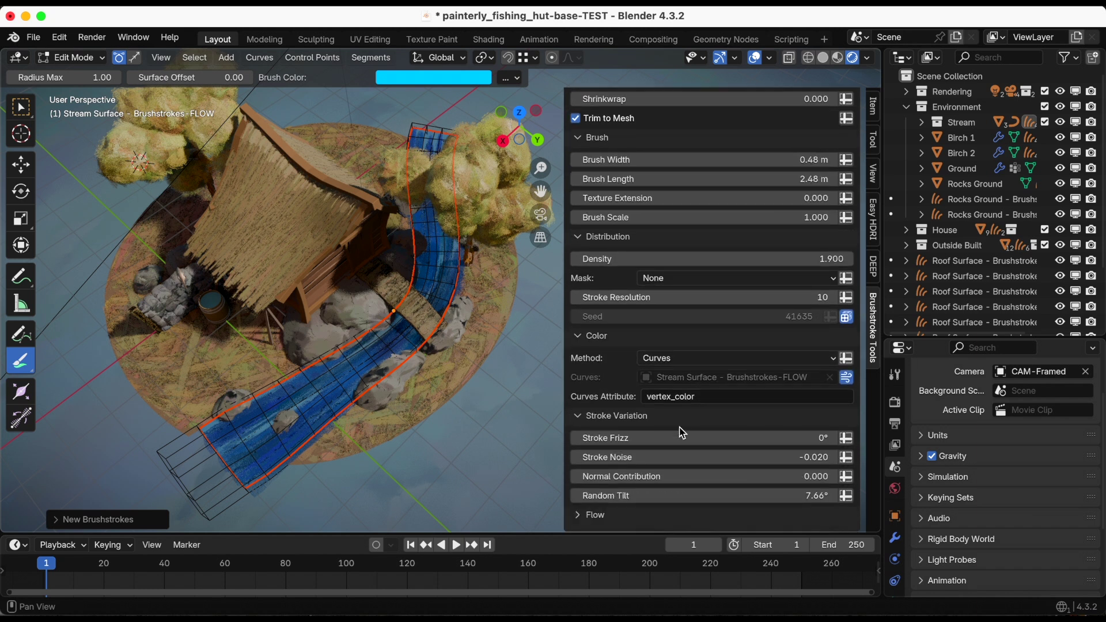
{"action": "mouse_move", "coordinate": [669, 459]}
{"action": "left_mouse_down"}
{"action": "mouse_move", "coordinate": [854, 460]}
{"action": "mouse_move", "coordinate": [746, 459]}
{"action": "left_mouse_up"}
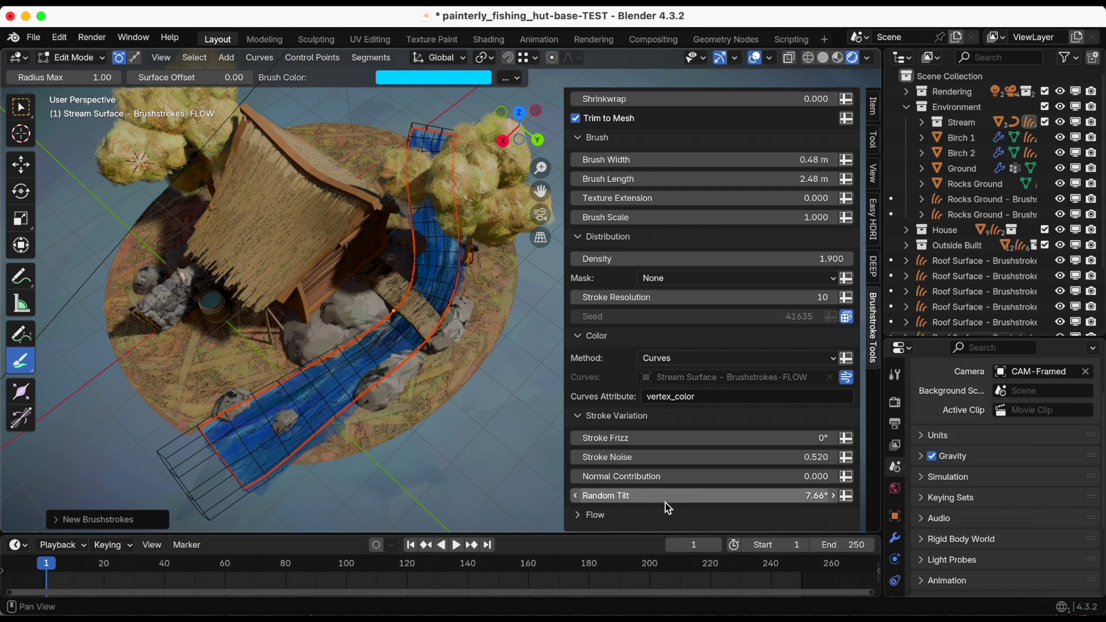
{"action": "middle_click_drag", "start_coordinate": [469, 348], "coordinate": [484, 347]}
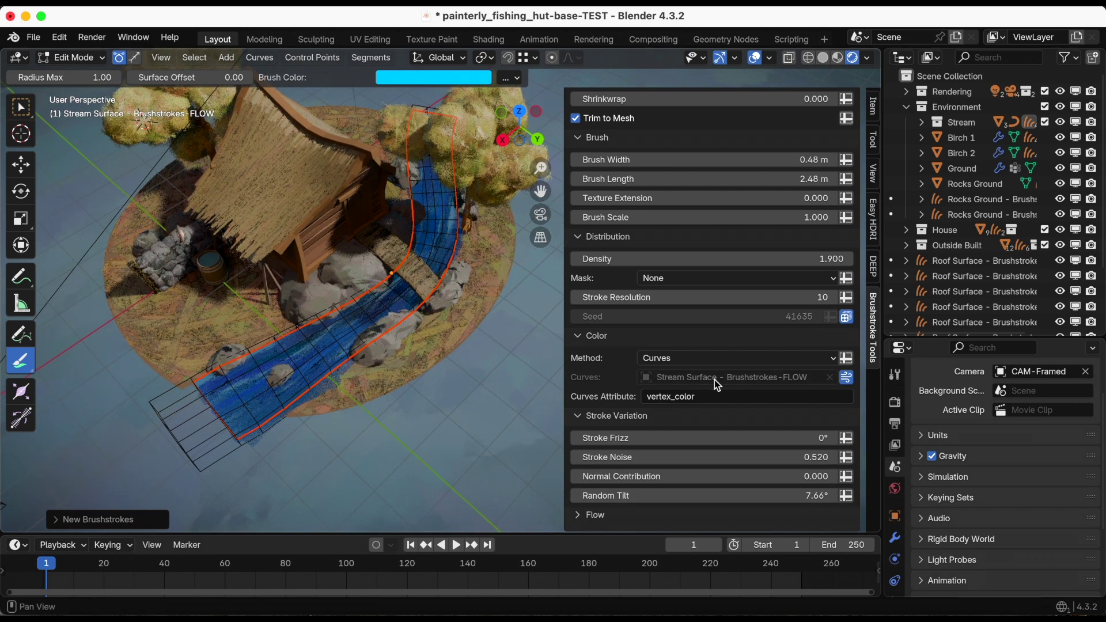
{"action": "scroll", "coordinate": [714, 378], "scroll_direction": "up", "scroll_amount": 10}
{"action": "scroll", "coordinate": [714, 373], "scroll_direction": "down", "scroll_amount": 6}
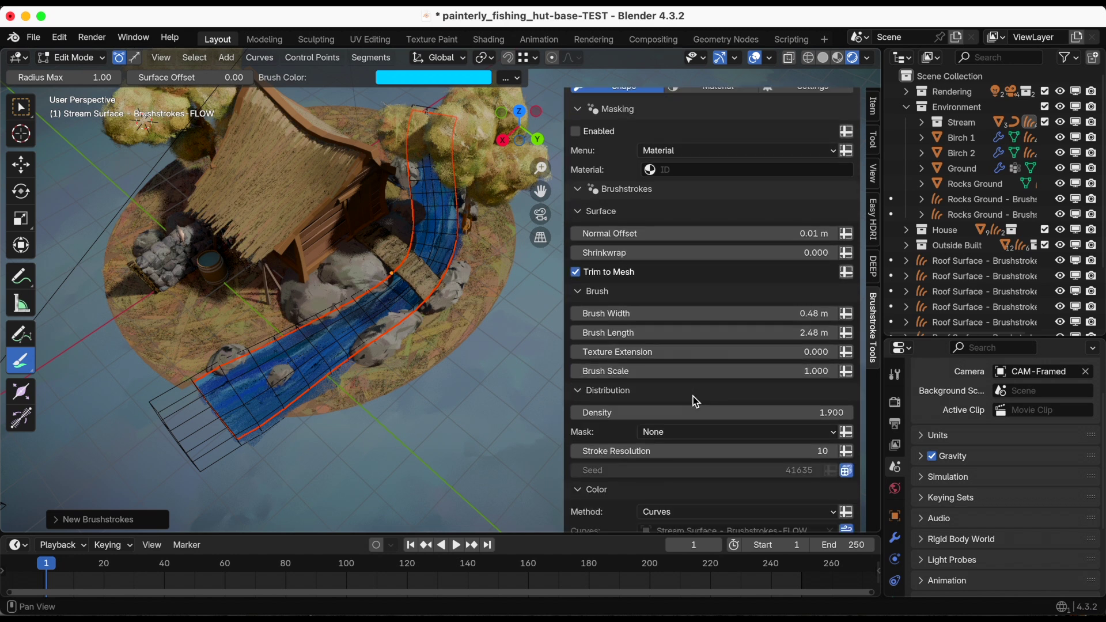
{"action": "scroll", "coordinate": [695, 398], "scroll_direction": "down", "scroll_amount": 5}
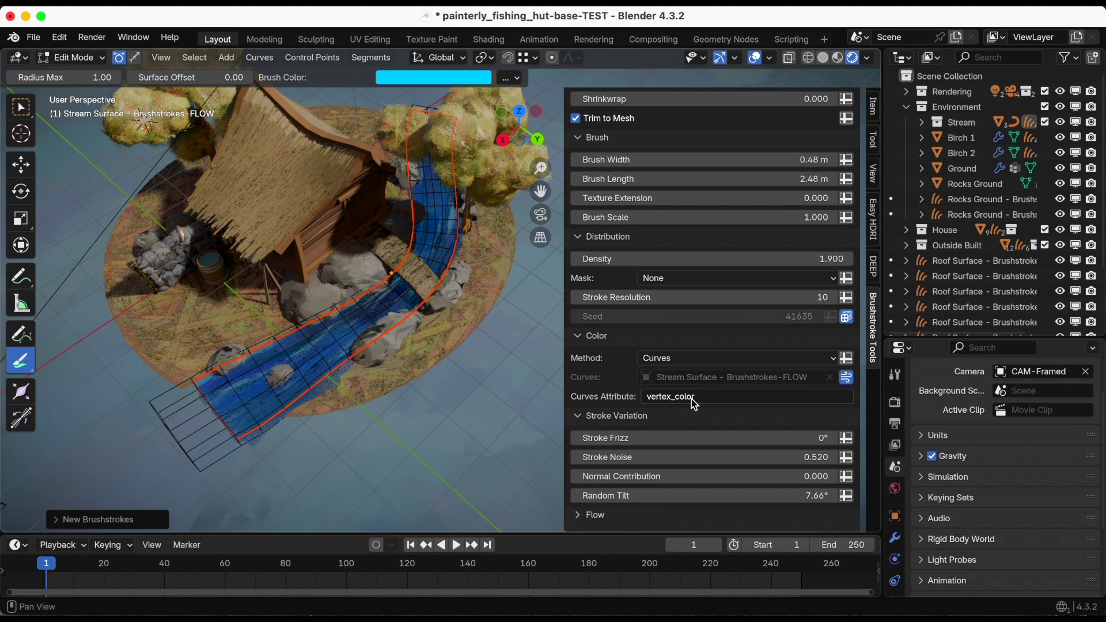
{"action": "scroll", "coordinate": [691, 398], "scroll_direction": "up", "scroll_amount": 12}
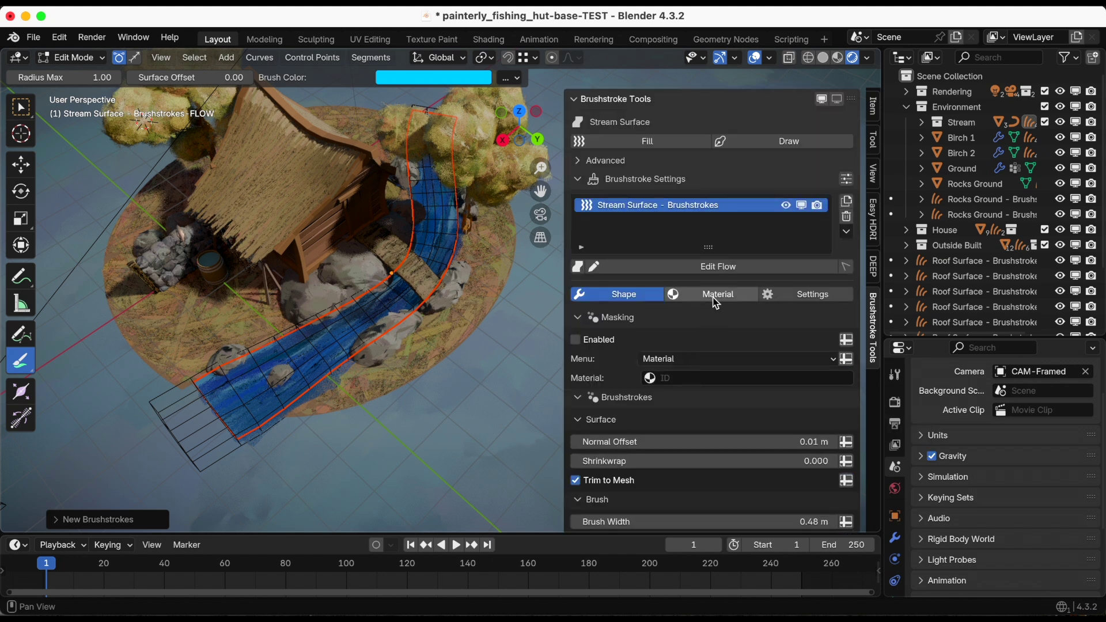
- Save the blend file and lower the river material's Roughness to 0.102
{"action": "left_click", "coordinate": [715, 302]}
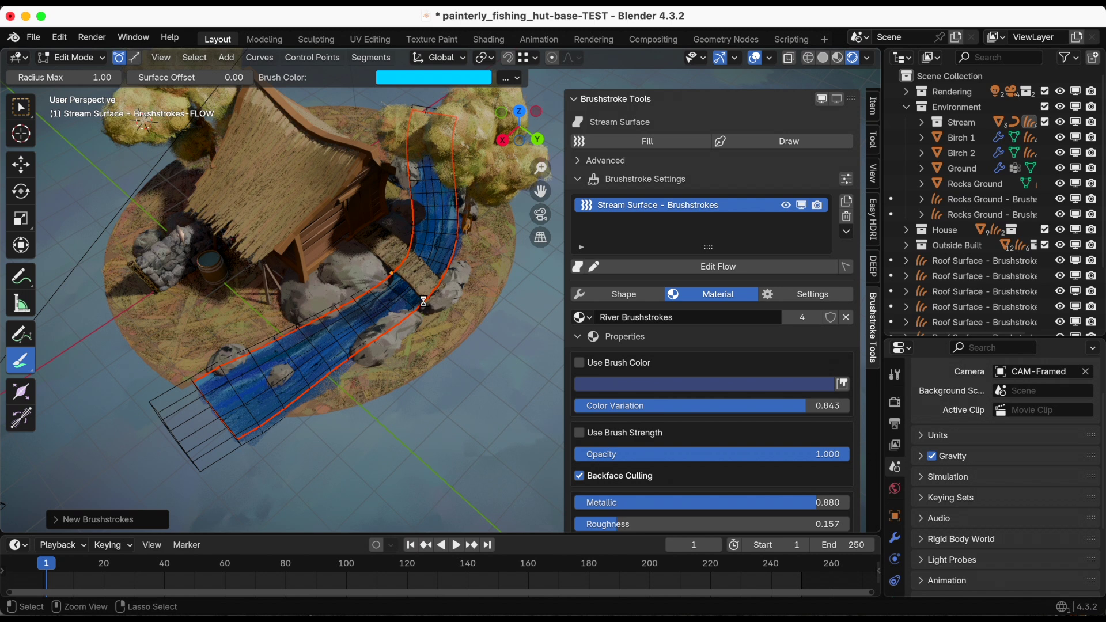
{"action": "key", "text": "ctrl+s"}
{"action": "scroll", "coordinate": [724, 369], "scroll_direction": "down", "scroll_amount": 5}
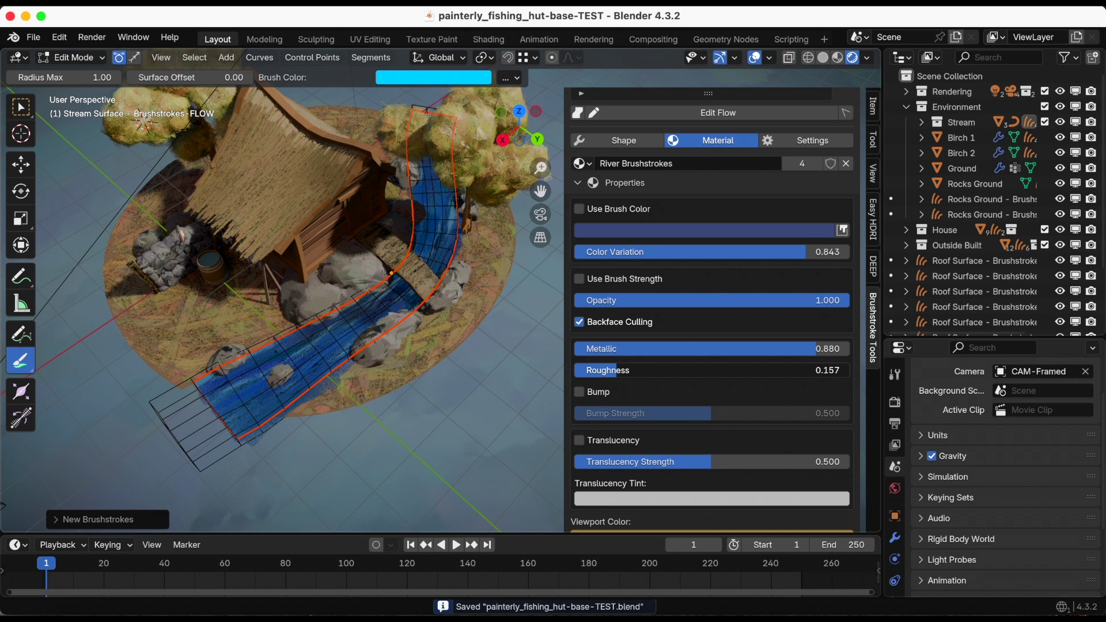
{"action": "left_click_drag", "start_coordinate": [610, 370], "coordinate": [595, 370]}
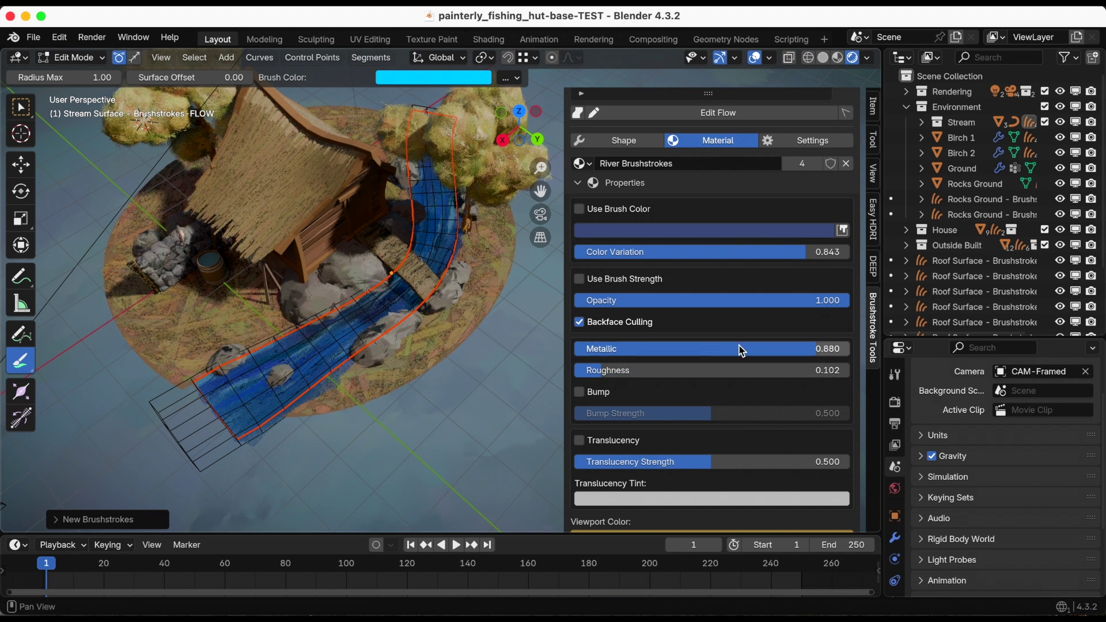
- Swap the Fade effect for Rake, leaving Canvas and Crayon off
{"action": "scroll", "coordinate": [715, 455], "scroll_direction": "down", "scroll_amount": 5}
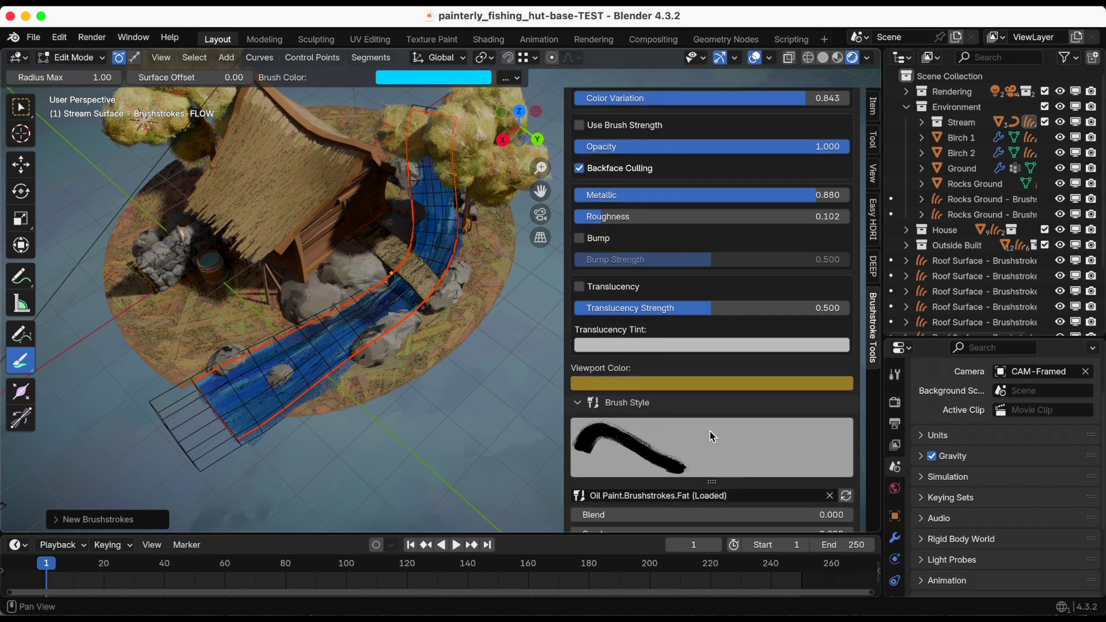
{"action": "scroll", "coordinate": [656, 340], "scroll_direction": "down", "scroll_amount": 11}
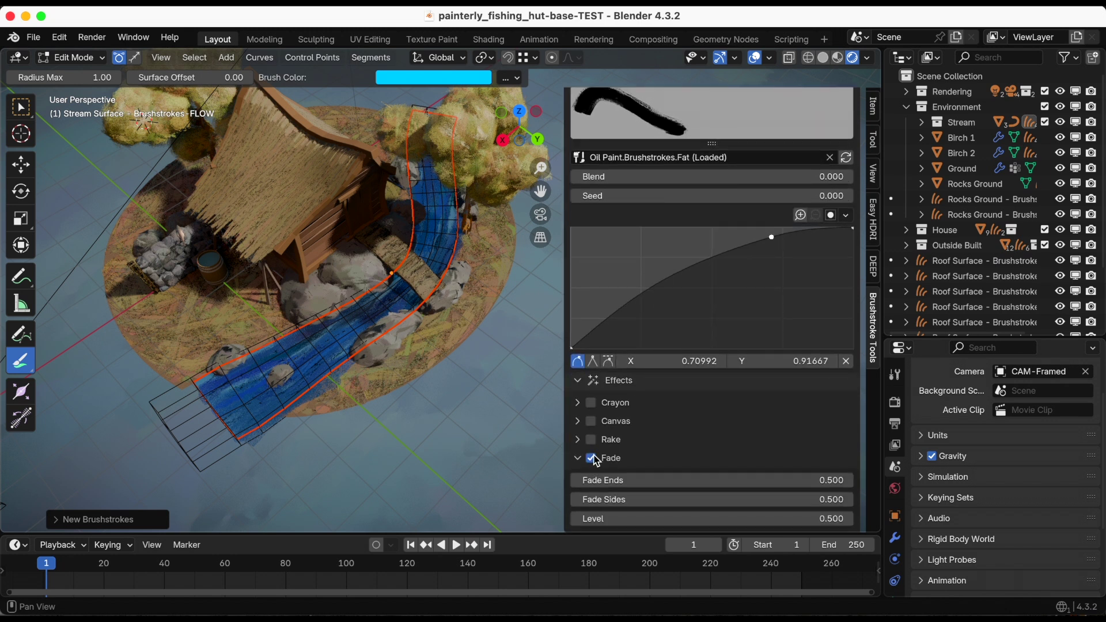
{"action": "left_click", "coordinate": [592, 459]}
{"action": "left_click", "coordinate": [592, 421]}
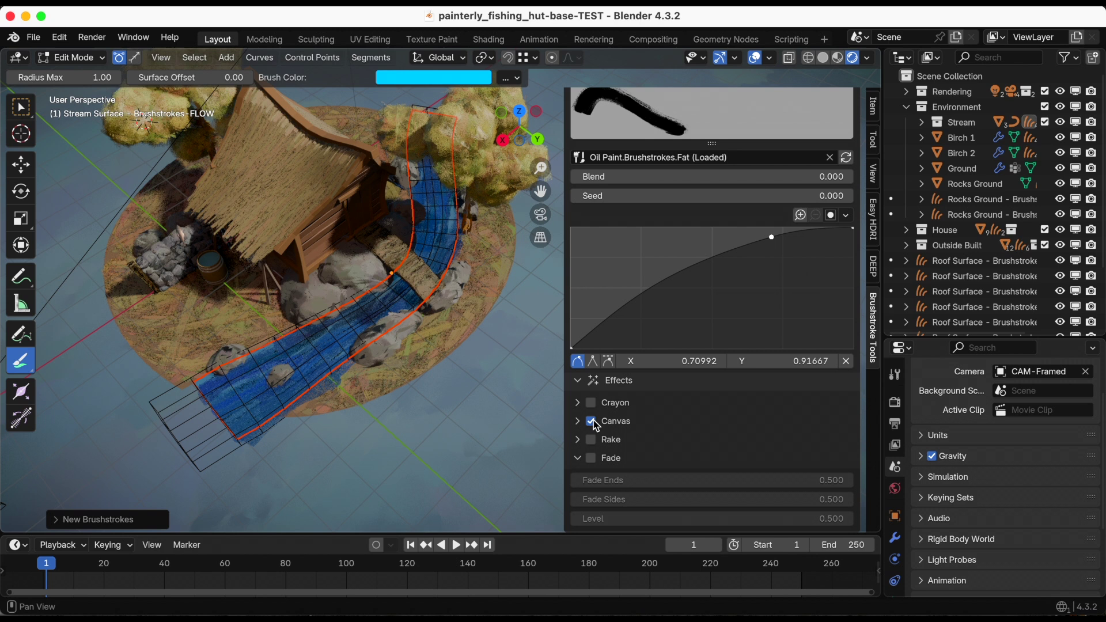
{"action": "left_click", "coordinate": [595, 425]}
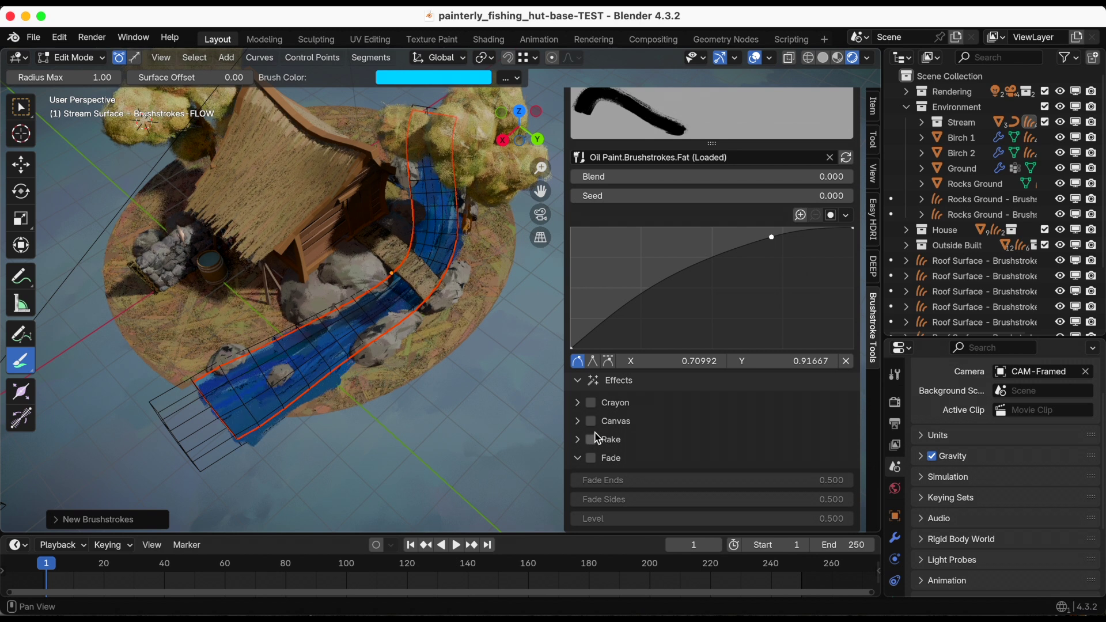
{"action": "left_click", "coordinate": [597, 441]}
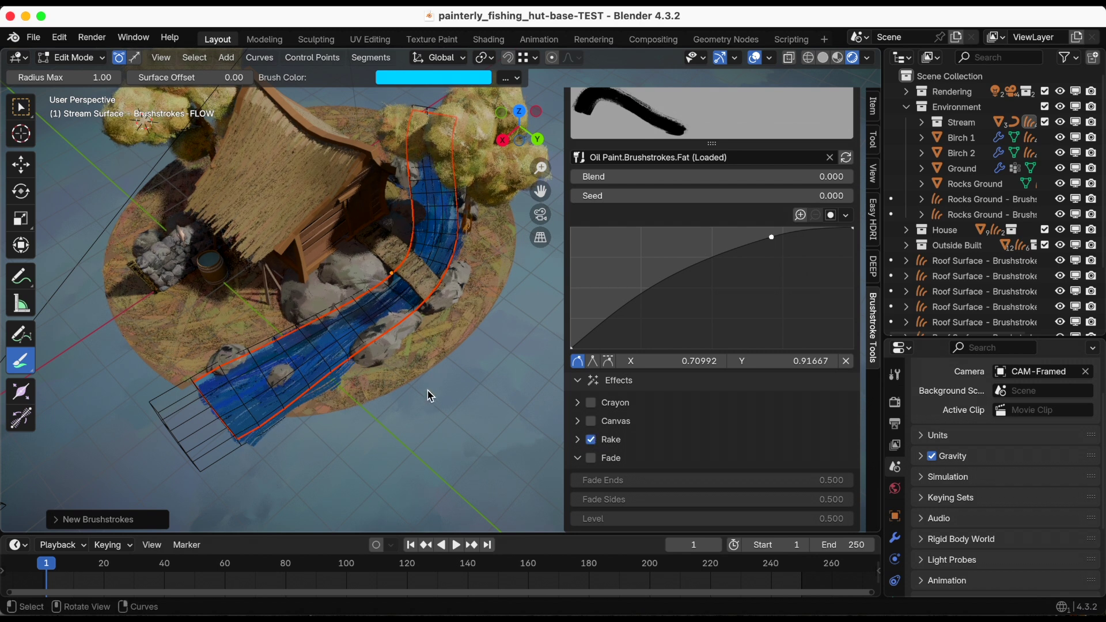
{"action": "scroll", "coordinate": [427, 396], "scroll_direction": "left", "scroll_amount": 3, "text": "shift"}
{"action": "scroll", "coordinate": [442, 392], "scroll_direction": "up", "scroll_amount": 5}
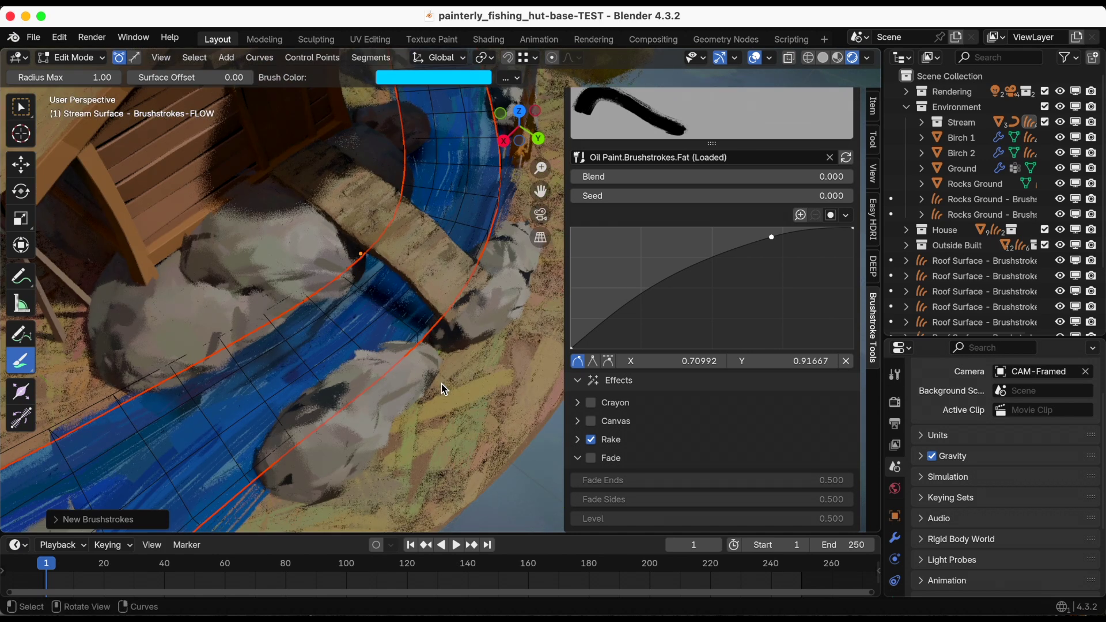
{"action": "scroll", "coordinate": [444, 388], "scroll_direction": "down", "scroll_amount": 5}
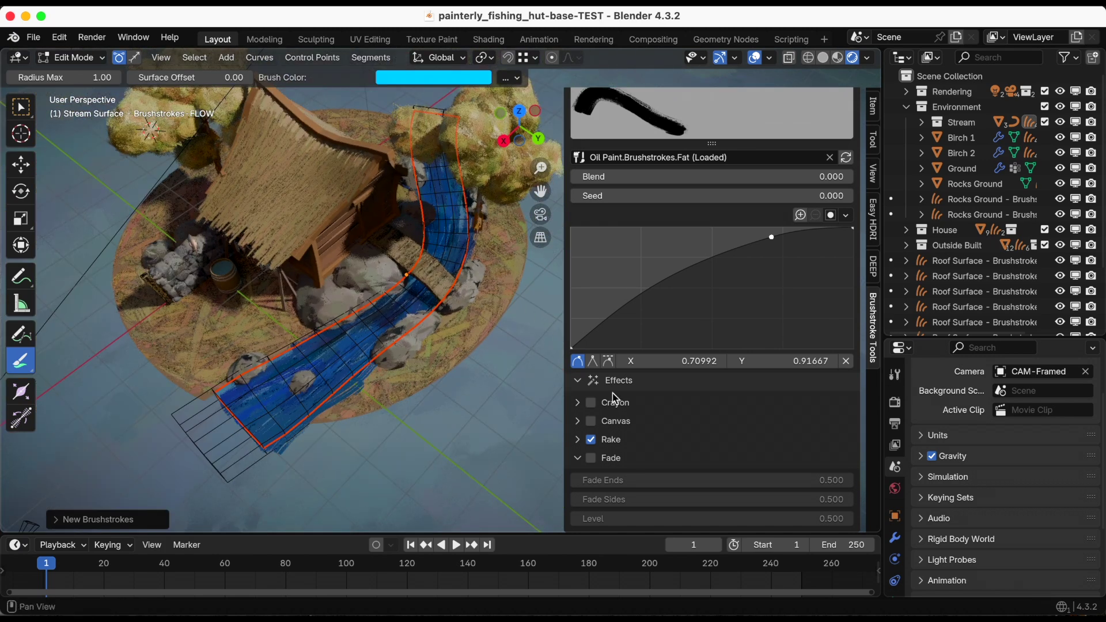
- Compare the river strokes with Rake off and Fade on, then restore Rake and turn off Fade
{"action": "left_click", "coordinate": [592, 441]}
{"action": "left_click", "coordinate": [592, 459]}
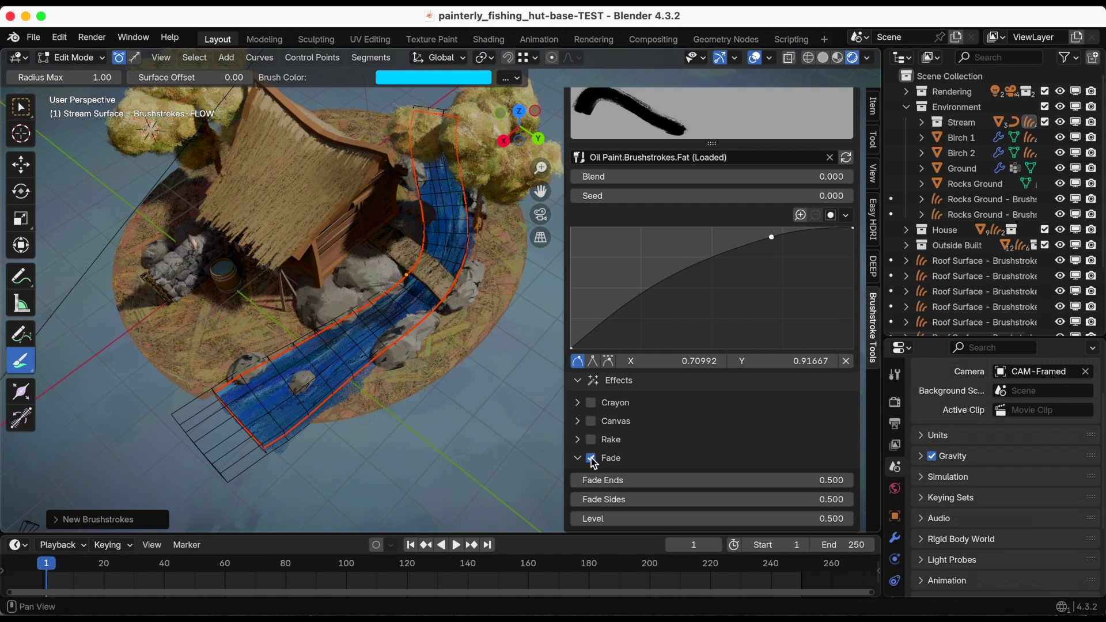
{"action": "left_click", "coordinate": [592, 459]}
{"action": "left_click", "coordinate": [592, 441]}
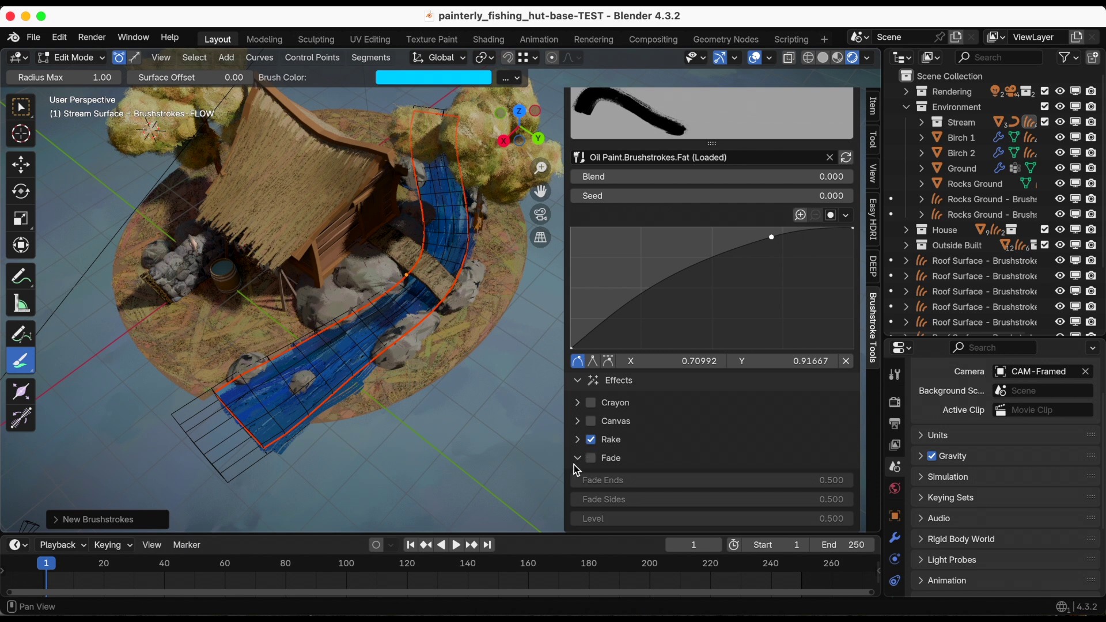
- Collapse Fade, expand Rake, and set its Fac to 0.635 and Scale to -43.4
{"action": "left_click", "coordinate": [578, 459]}
{"action": "left_click", "coordinate": [578, 497]}
{"action": "scroll", "coordinate": [686, 459], "scroll_direction": "down", "scroll_amount": 2}
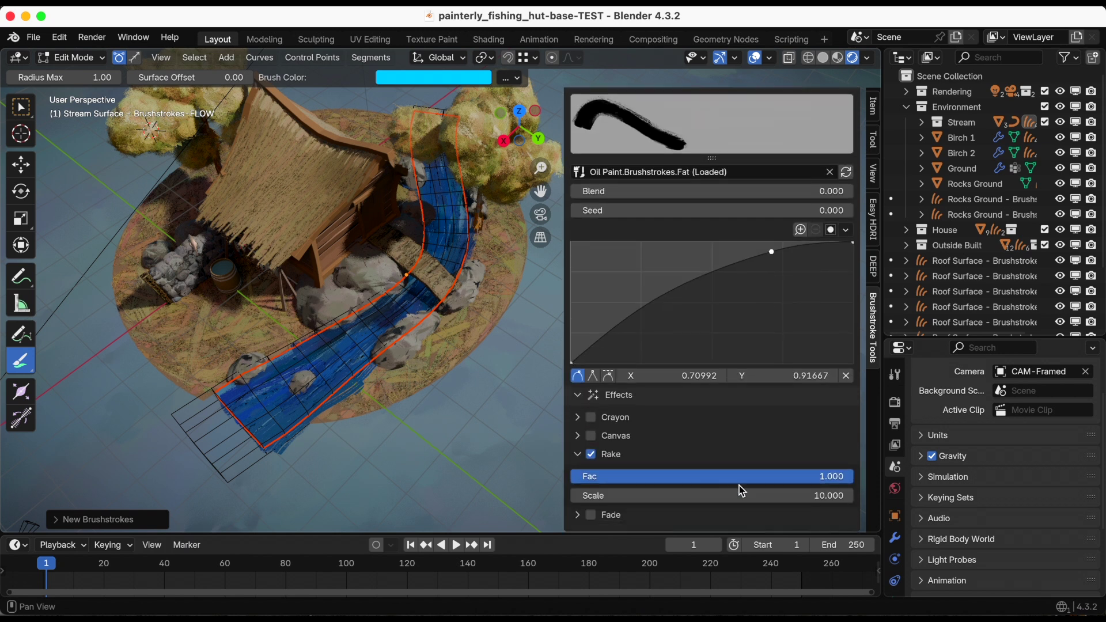
{"action": "left_click_drag", "start_coordinate": [852, 477], "coordinate": [749, 476]}
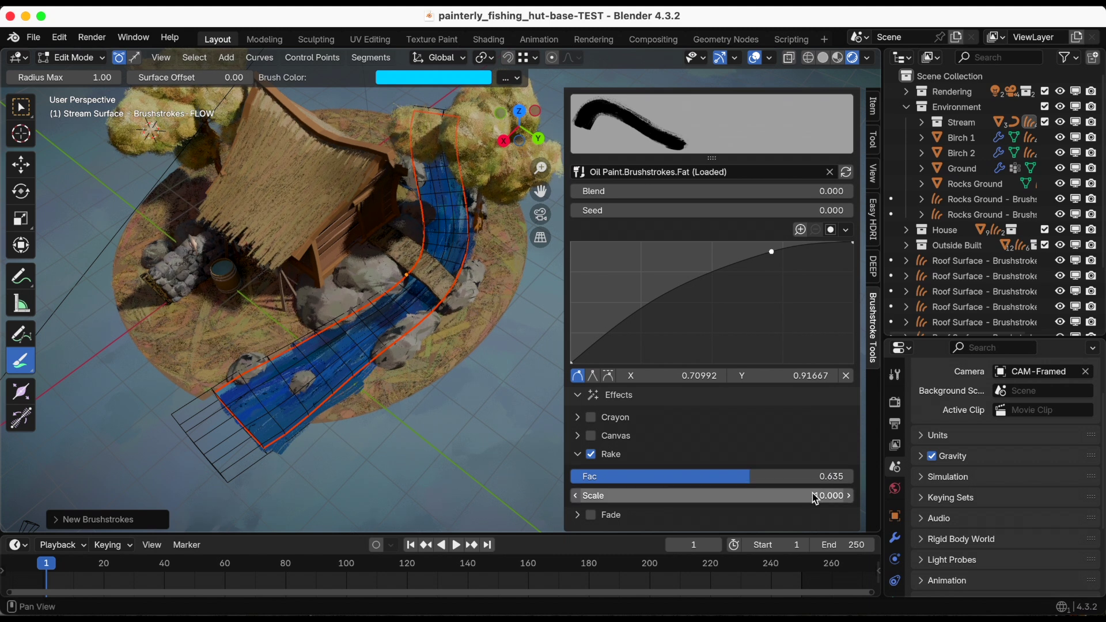
{"action": "mouse_move", "coordinate": [818, 494]}
{"action": "left_mouse_down"}
{"action": "mouse_move", "coordinate": [798, 496]}
{"action": "mouse_move", "coordinate": [818, 500]}
{"action": "left_mouse_up"}
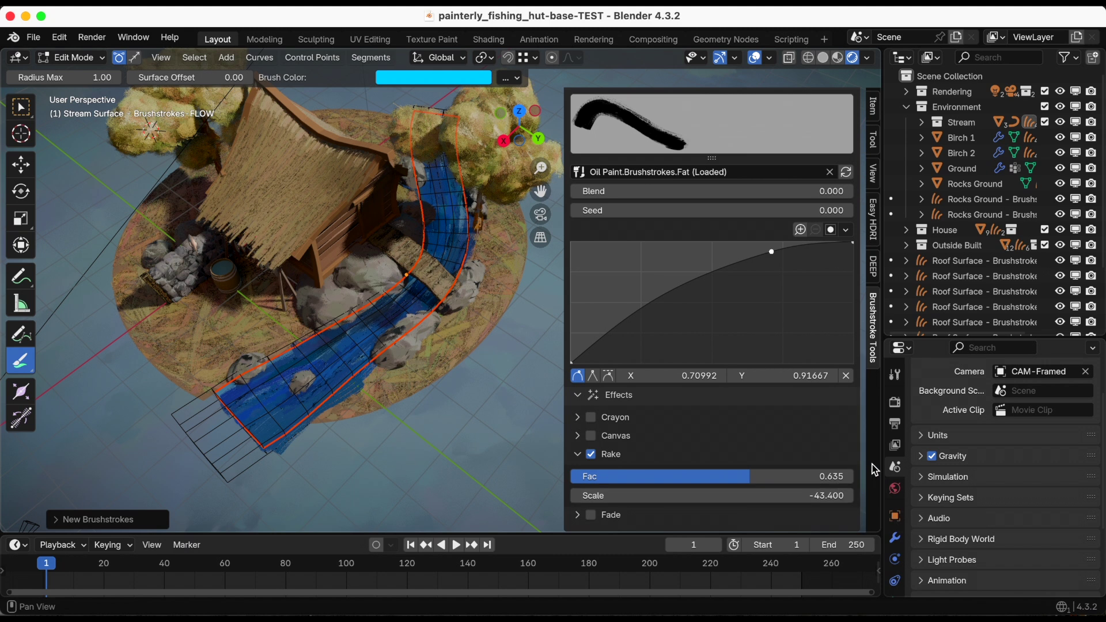
- Set color variation to 0.712, brush scale to 1.020 and shrinkwrap to 0.598, keeping width 0.48 m
{"action": "scroll", "coordinate": [677, 267], "scroll_direction": "up", "scroll_amount": 15}
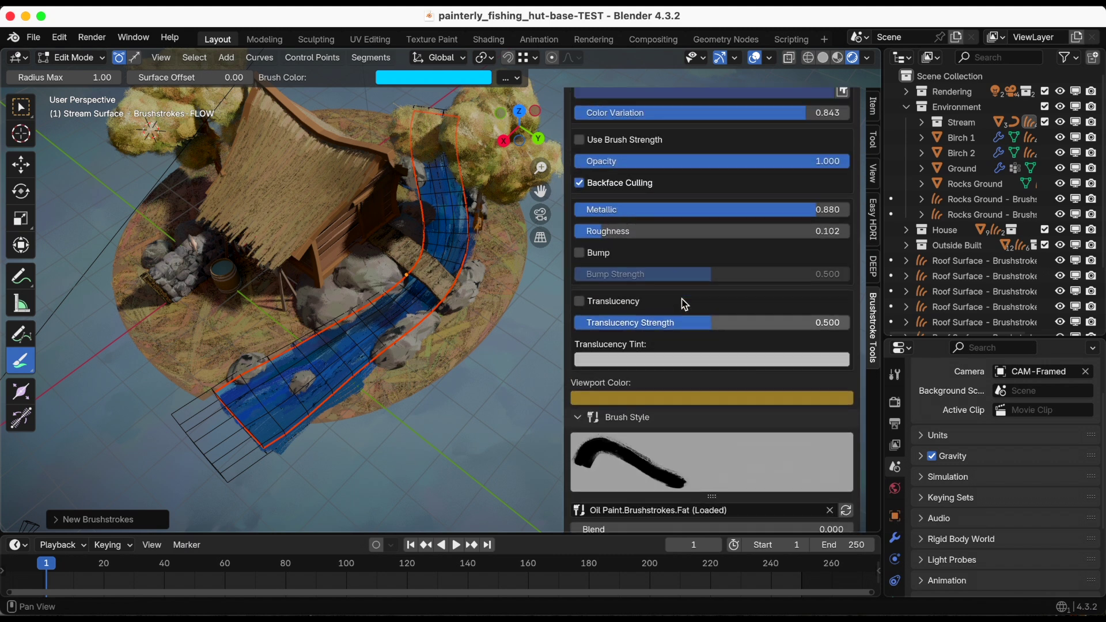
{"action": "scroll", "coordinate": [684, 305], "scroll_direction": "up", "scroll_amount": 3}
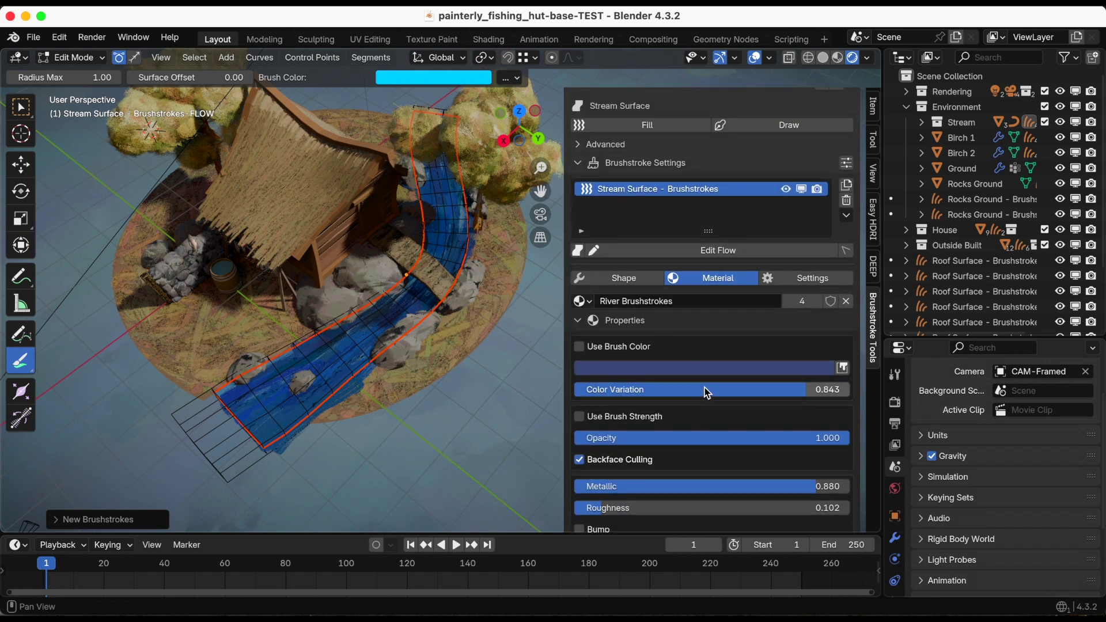
{"action": "mouse_move", "coordinate": [708, 393]}
{"action": "left_mouse_down"}
{"action": "mouse_move", "coordinate": [584, 394]}
{"action": "mouse_move", "coordinate": [770, 390]}
{"action": "left_mouse_up"}
{"action": "scroll", "coordinate": [634, 346], "scroll_direction": "down", "scroll_amount": 12}
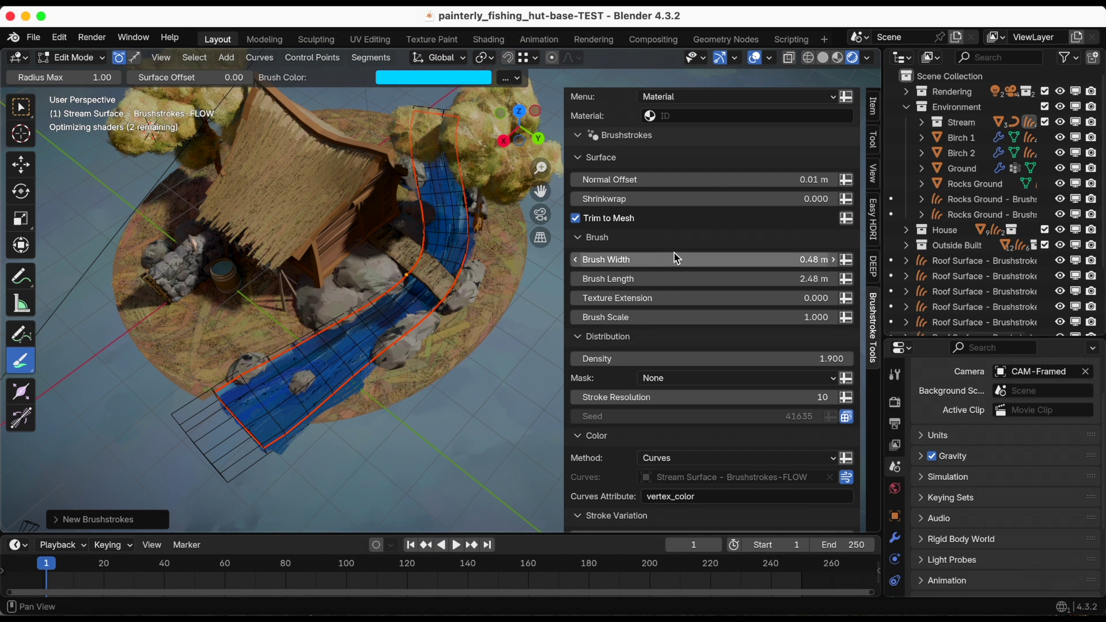
{"action": "mouse_move", "coordinate": [674, 254]}
{"action": "left_mouse_down"}
{"action": "mouse_move", "coordinate": [629, 254]}
{"action": "mouse_move", "coordinate": [670, 279]}
{"action": "mouse_move", "coordinate": [651, 280]}
{"action": "mouse_move", "coordinate": [675, 280]}
{"action": "mouse_move", "coordinate": [633, 279]}
{"action": "left_mouse_up"}
{"action": "key", "text": "Escape"}
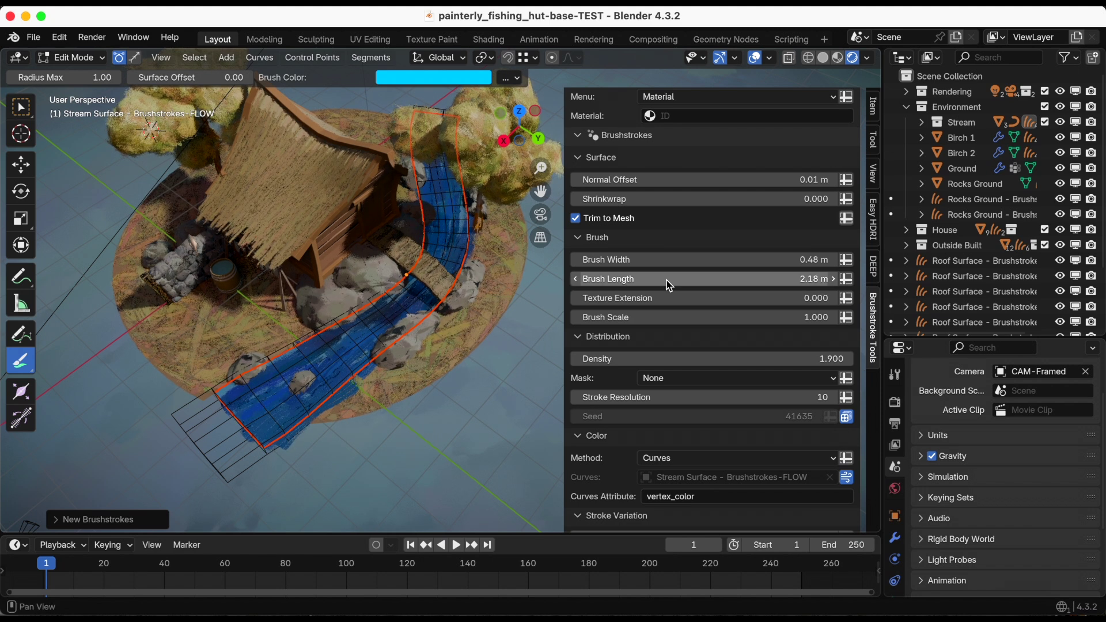
{"action": "mouse_move", "coordinate": [670, 318]}
{"action": "left_mouse_down"}
{"action": "mouse_move", "coordinate": [634, 317]}
{"action": "mouse_move", "coordinate": [698, 319]}
{"action": "mouse_move", "coordinate": [662, 317]}
{"action": "left_mouse_up"}
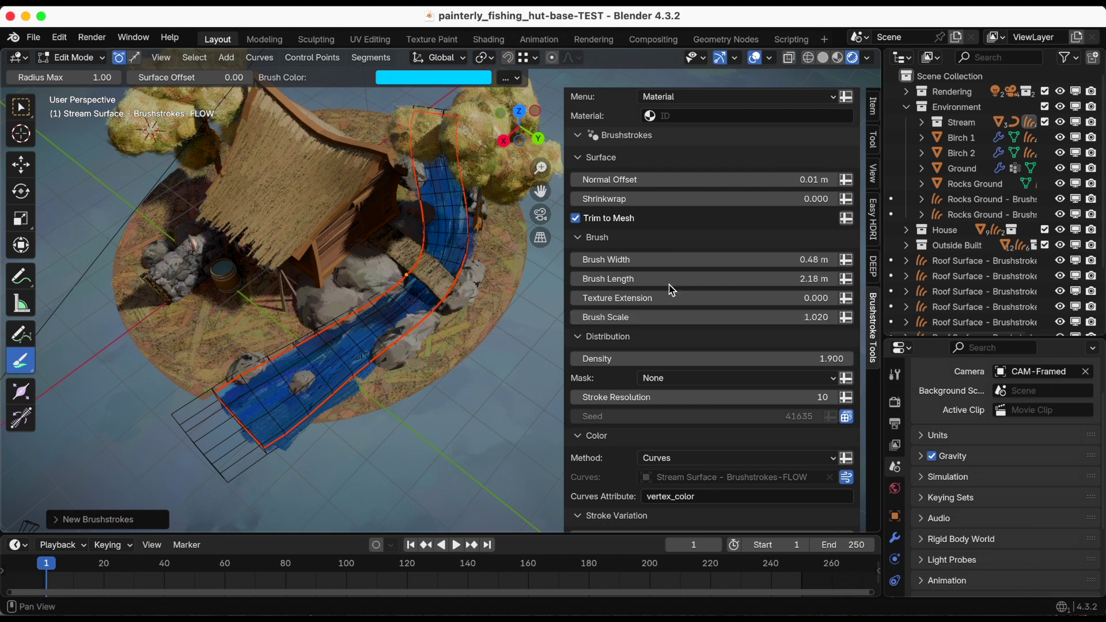
{"action": "left_click_drag", "start_coordinate": [650, 199], "coordinate": [730, 199]}
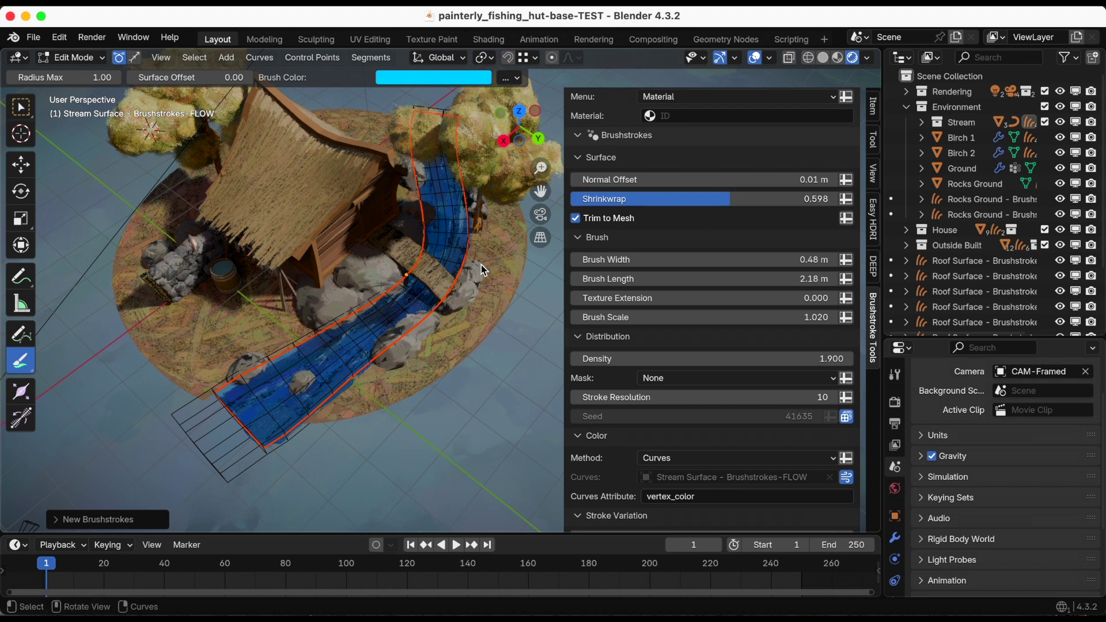
- Set the river brushstroke material's opacity to 0.905 after previewing lower transparency
{"action": "middle_click_drag", "start_coordinate": [482, 264], "coordinate": [490, 273]}
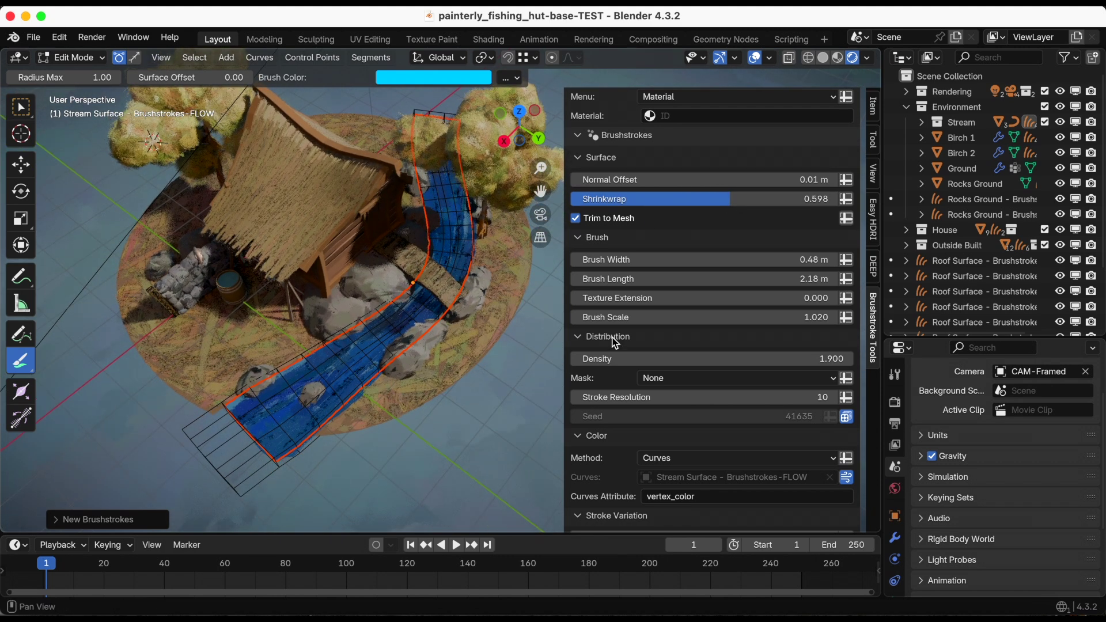
{"action": "scroll", "coordinate": [692, 288], "scroll_direction": "up", "scroll_amount": 8}
{"action": "left_click", "coordinate": [719, 224]}
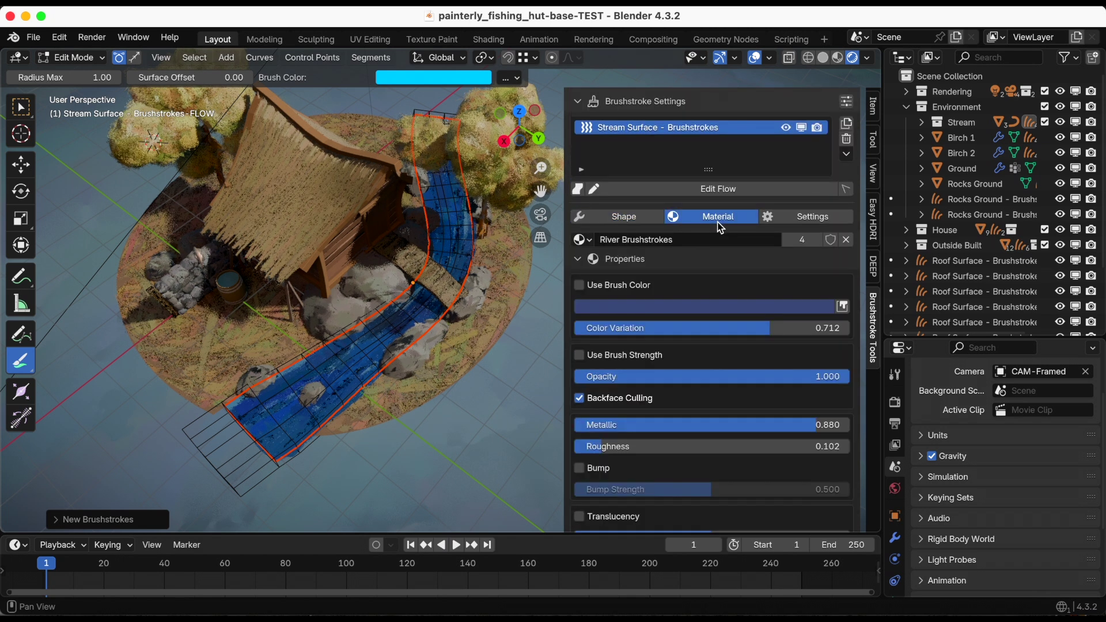
{"action": "scroll", "coordinate": [678, 271], "scroll_direction": "down", "scroll_amount": 3}
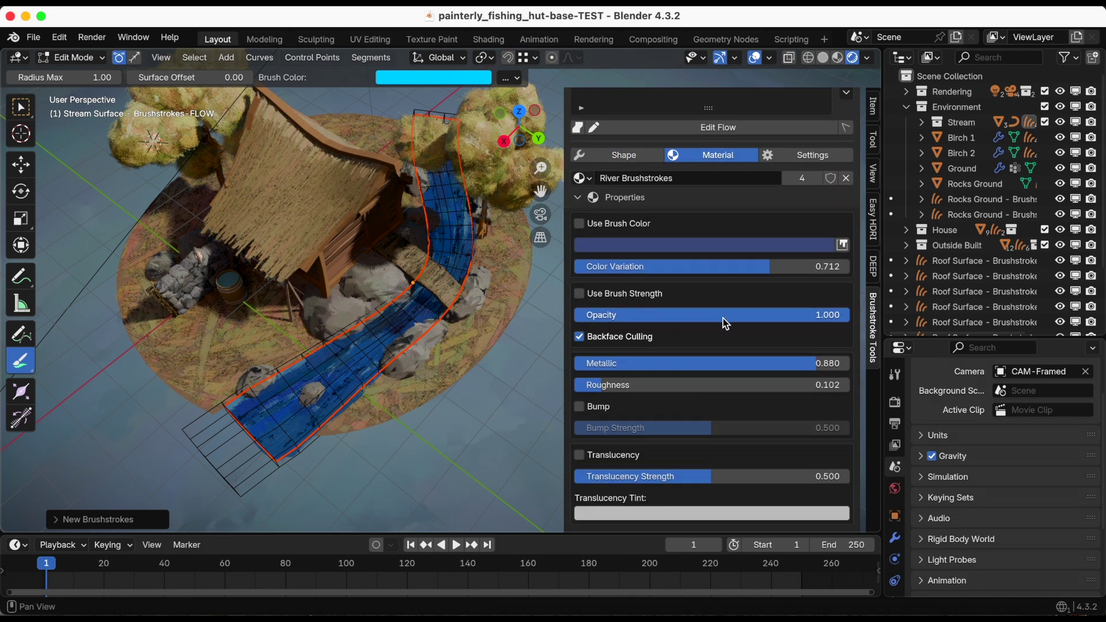
{"action": "left_click_drag", "start_coordinate": [726, 324], "coordinate": [576, 324]}
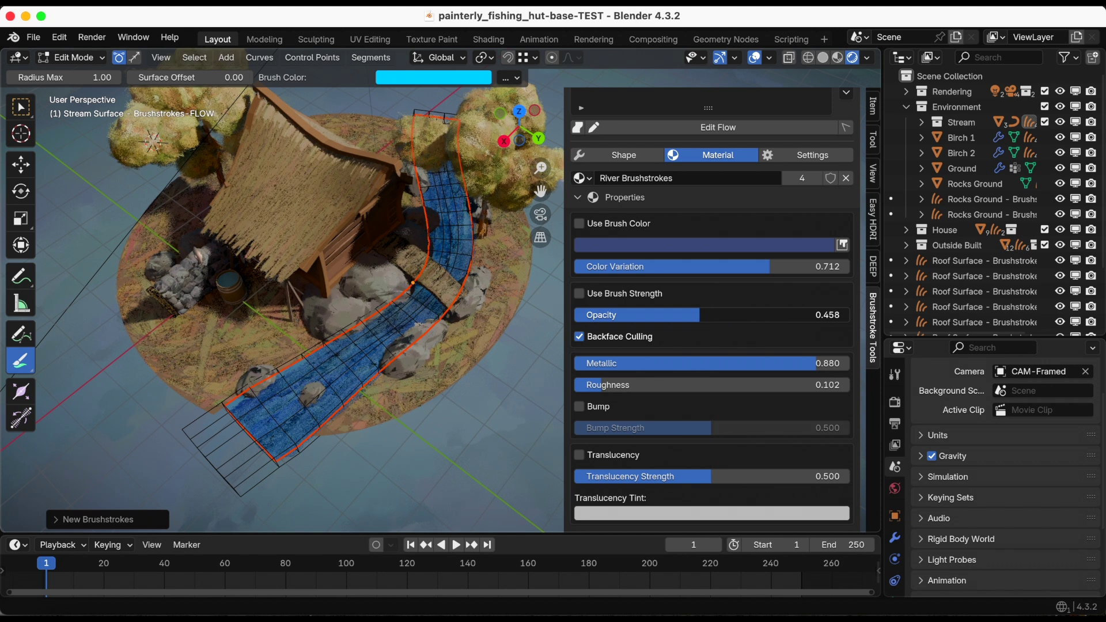
{"action": "left_click_drag", "start_coordinate": [699, 315], "coordinate": [823, 316]}
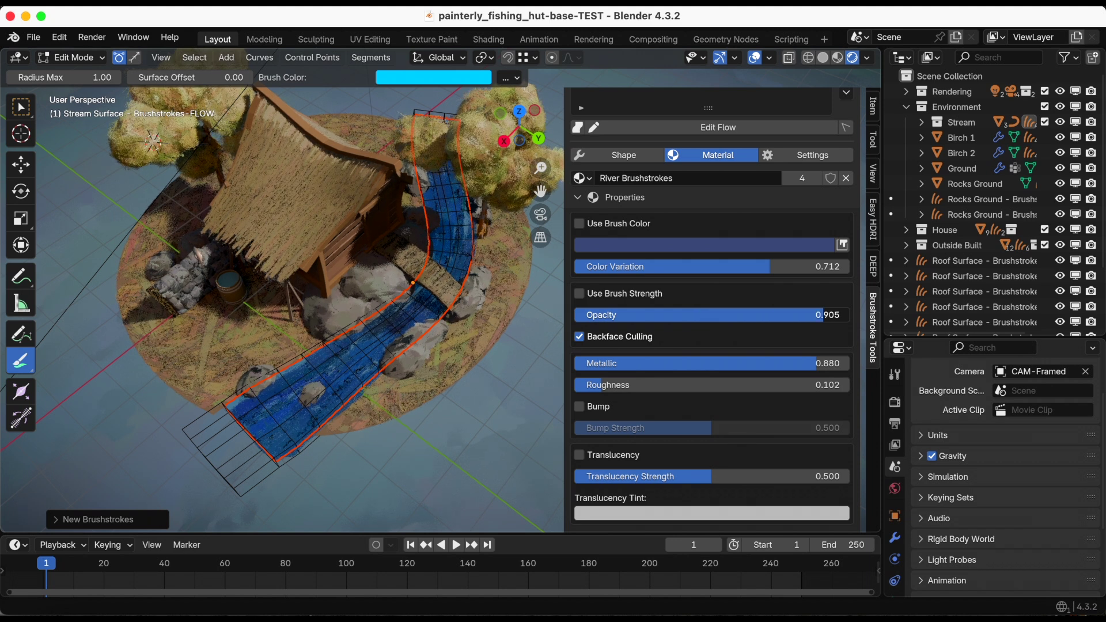
{"action": "scroll", "coordinate": [740, 335], "scroll_direction": "up", "scroll_amount": 6}
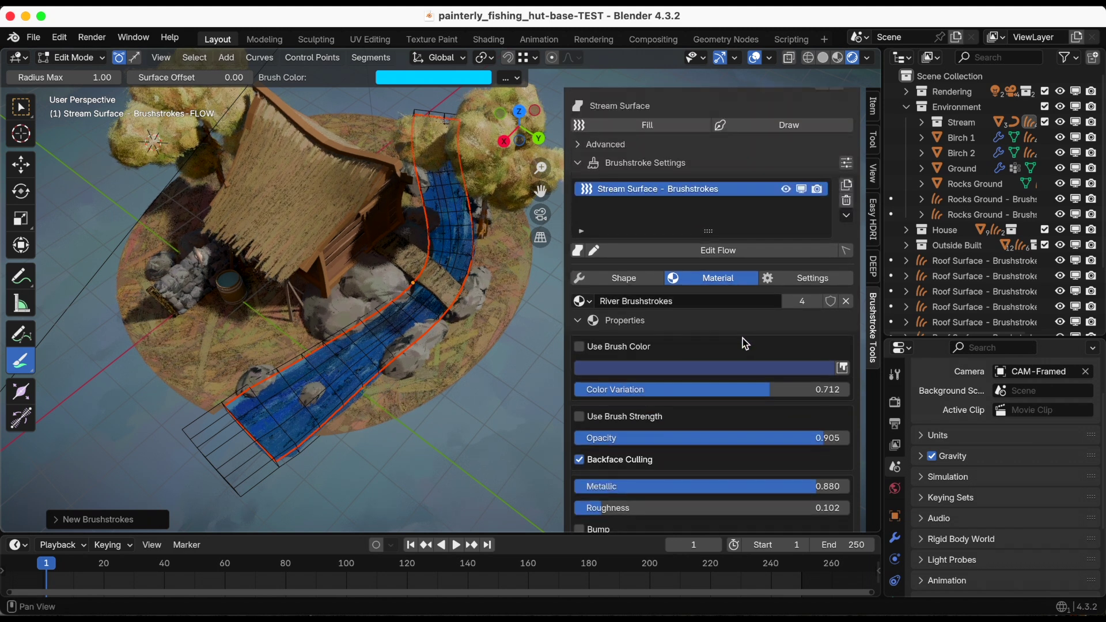
{"action": "scroll", "coordinate": [739, 331], "scroll_direction": "up", "scroll_amount": 1}
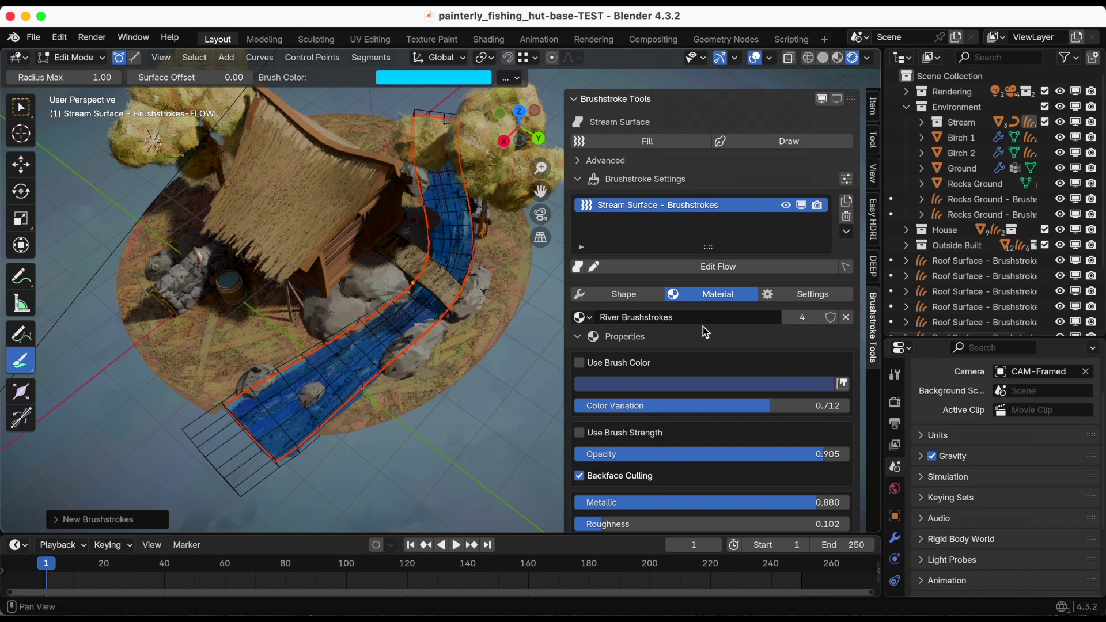
- Duplicate the river brushstroke layer and rename the copy Stream Foam
{"action": "left_click", "coordinate": [848, 207]}
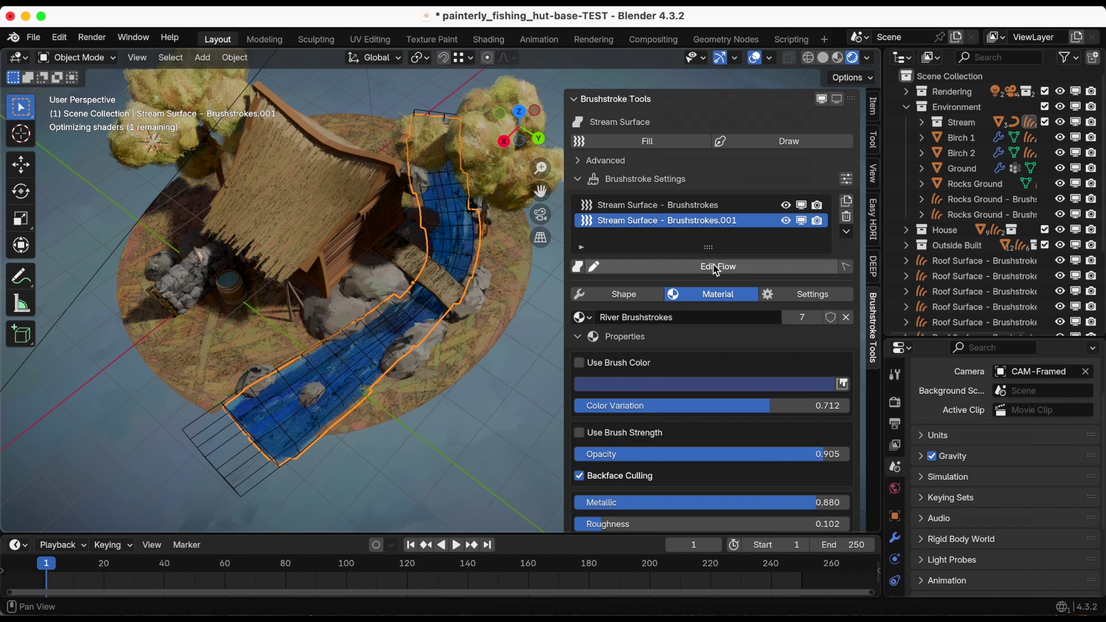
{"action": "double_click", "coordinate": [657, 226]}
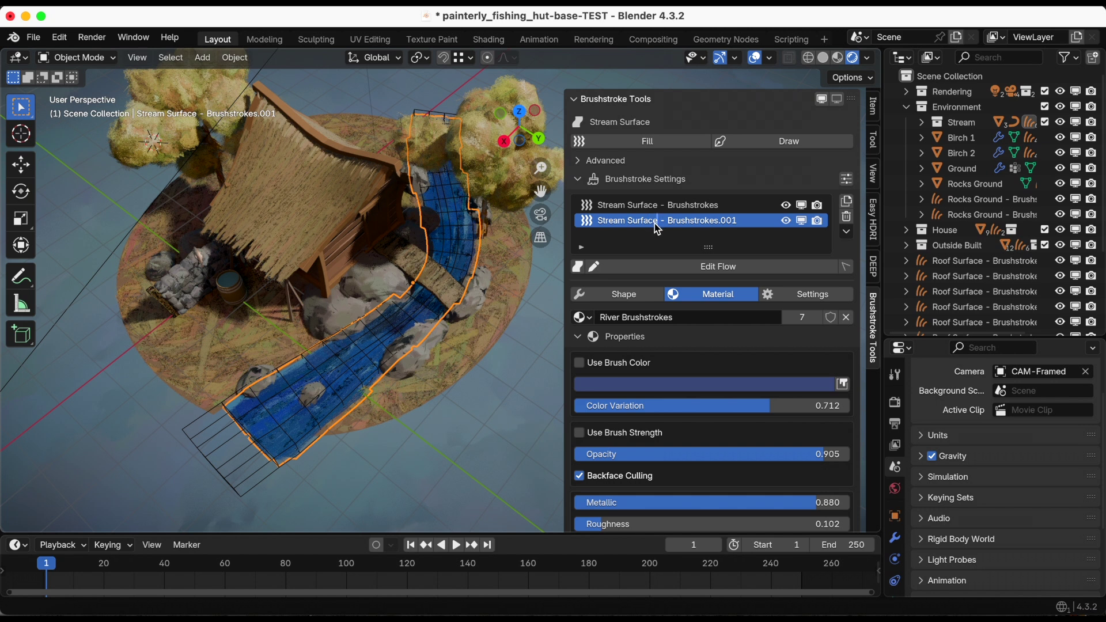
{"action": "key", "text": "BackSpace"}
{"action": "key", "text": "BackSpace"}
{"action": "key", "text": "BackSpace"}
{"action": "key", "text": "BackSpace"}
{"action": "key", "text": "BackSpace"}
{"action": "key", "text": "BackSpace"}
{"action": "key", "text": "BackSpace"}
{"action": "key", "text": "BackSpace"}
{"action": "type", "text": "Foam"}
{"action": "key", "text": "Return"}
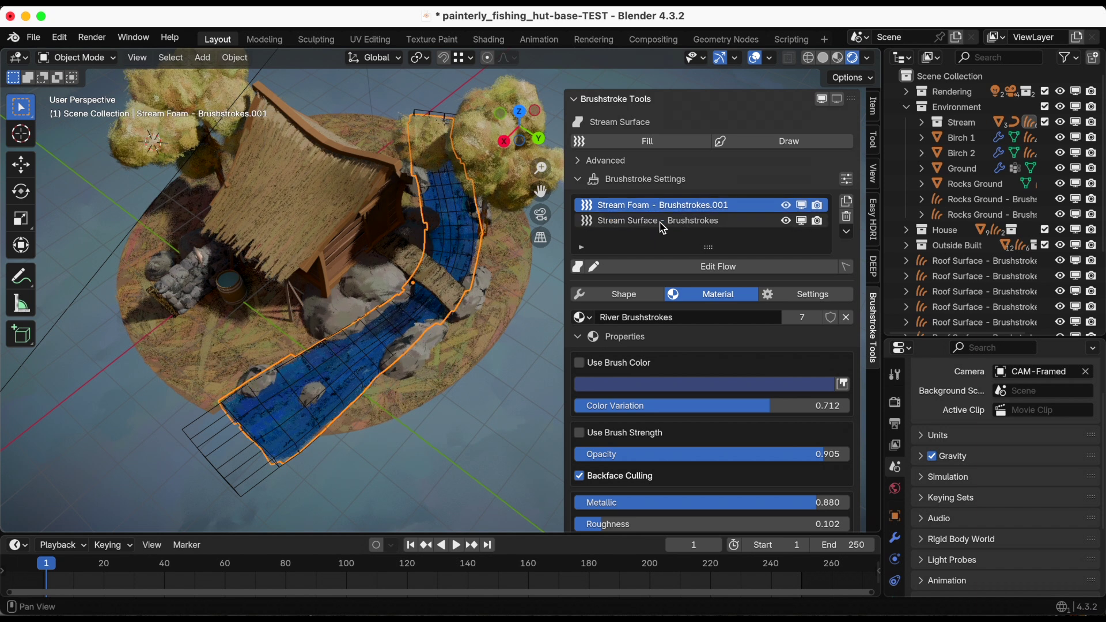
{"action": "left_click", "coordinate": [806, 224]}
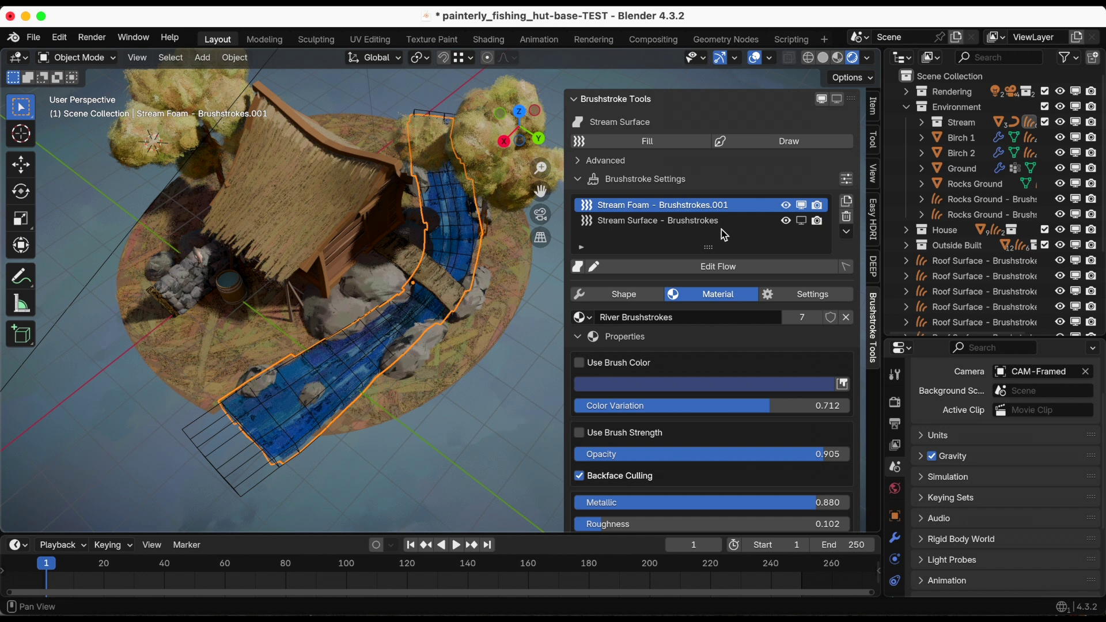
{"action": "left_click", "coordinate": [802, 221]}
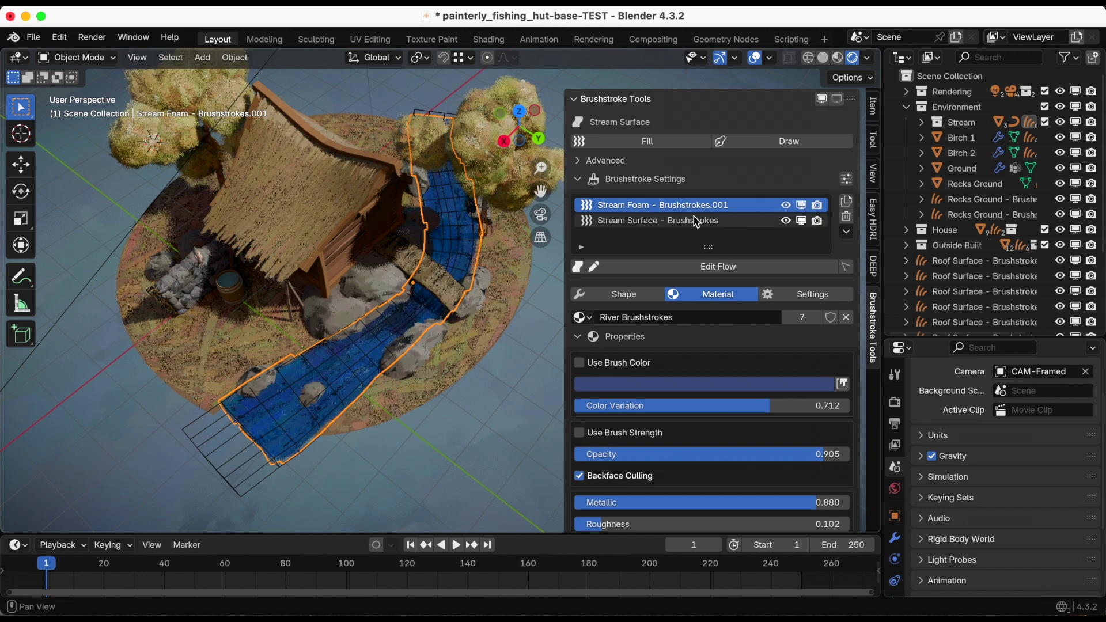
- Make the foam layer's material a separate copy named River Foam Brushstrokes
{"action": "left_click", "coordinate": [790, 322]}
{"action": "double_click", "coordinate": [712, 318]}
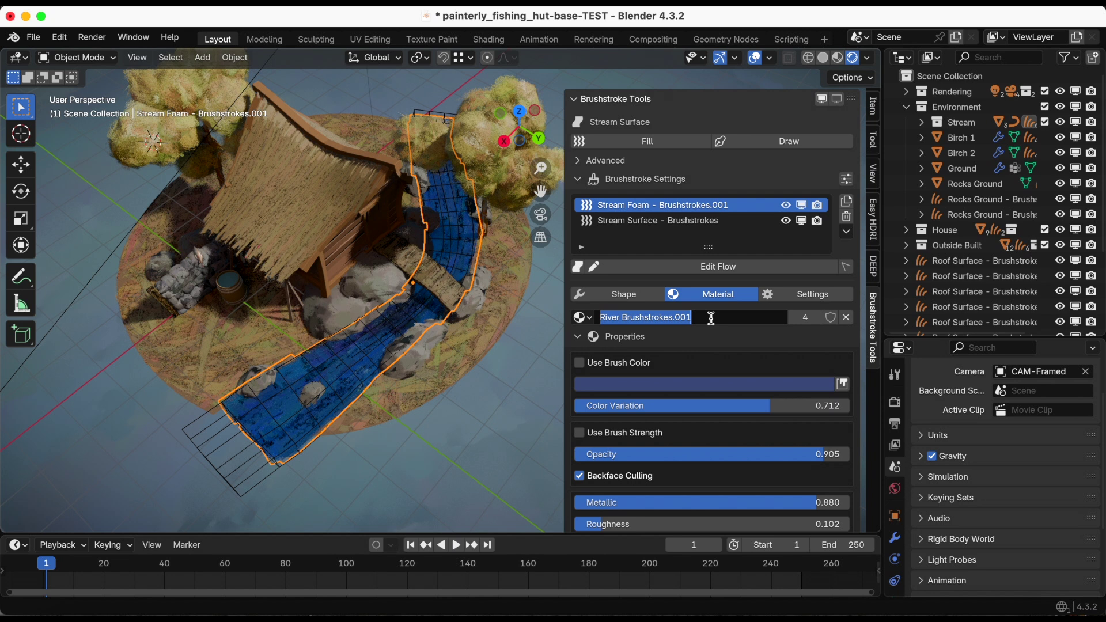
{"action": "left_click", "coordinate": [711, 318]}
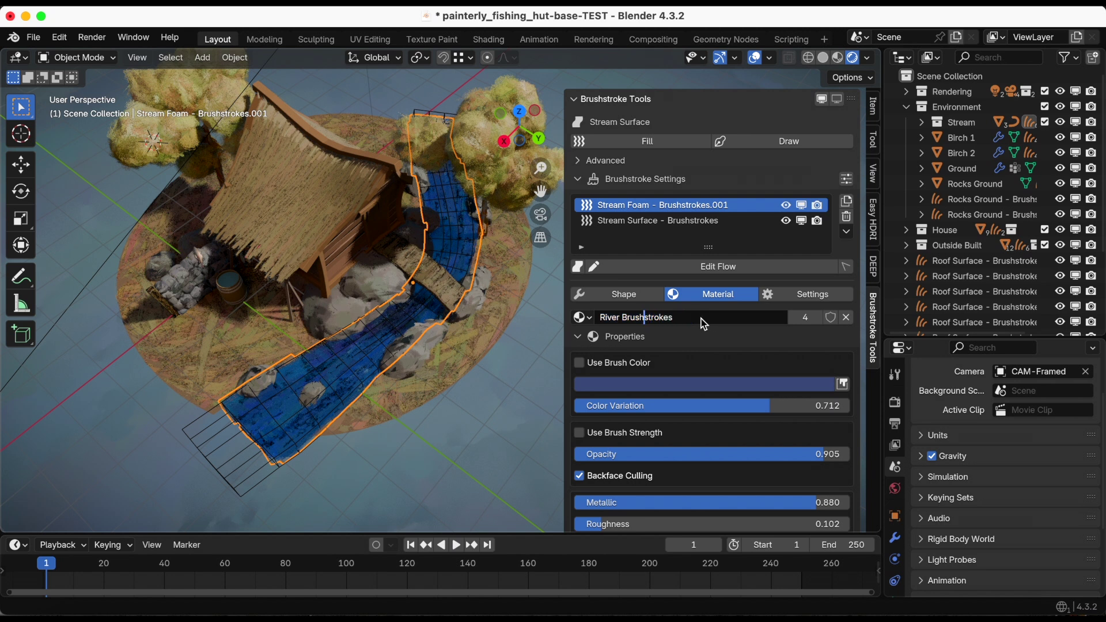
{"action": "type", "text": "Foam"}
{"action": "key", "text": "Return"}
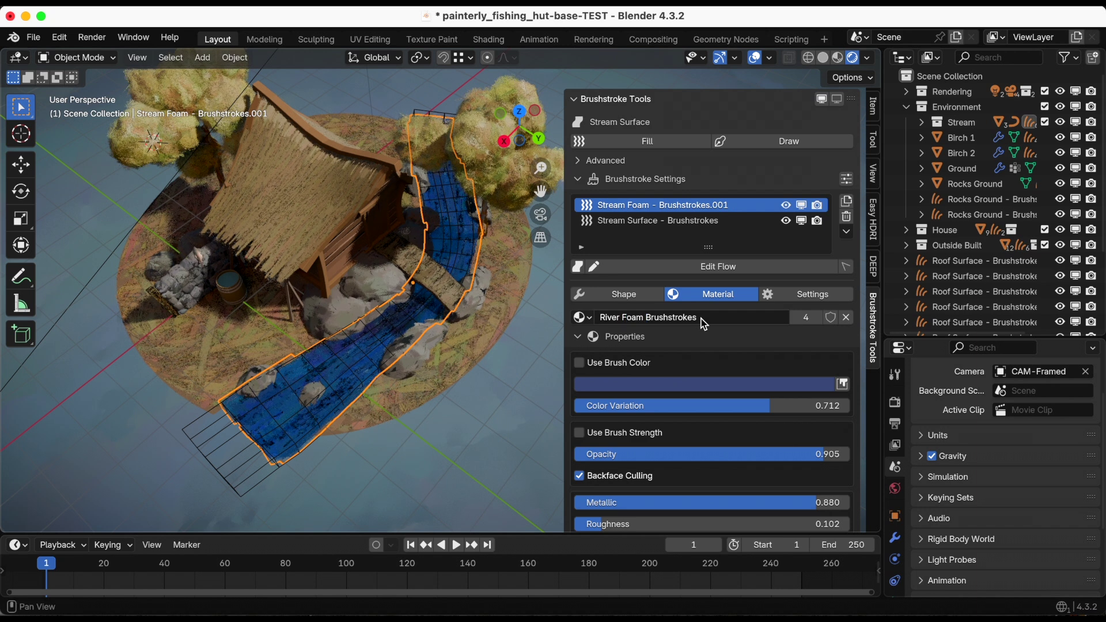
- Make the foam colour near-white with a slight violet tint and raise its roughness
{"action": "left_click", "coordinate": [686, 382]}
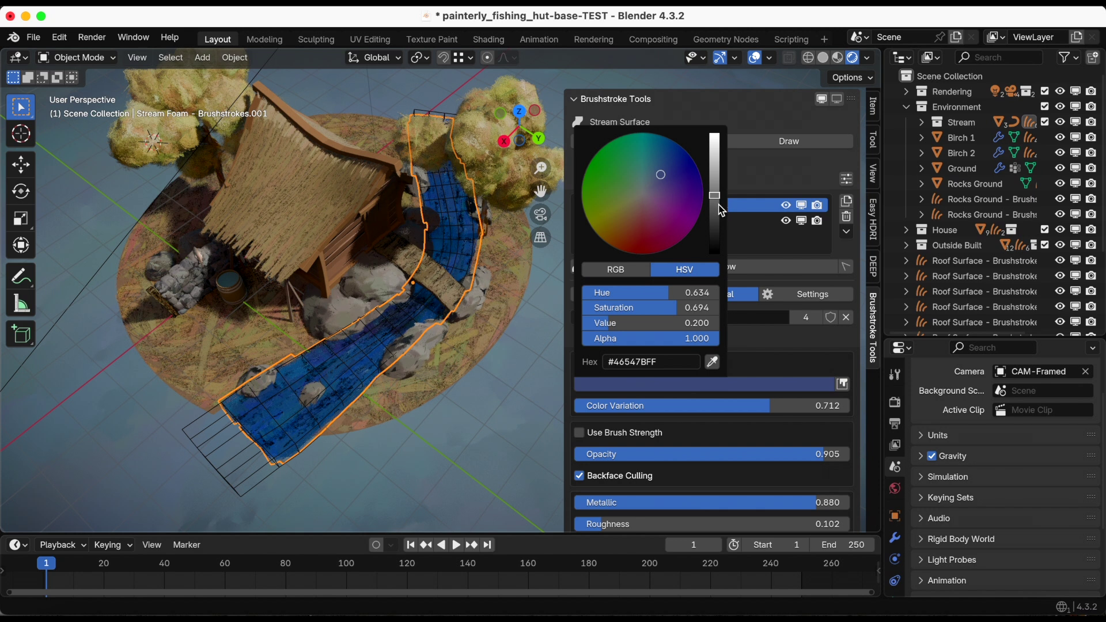
{"action": "left_click_drag", "start_coordinate": [720, 209], "coordinate": [715, 134]}
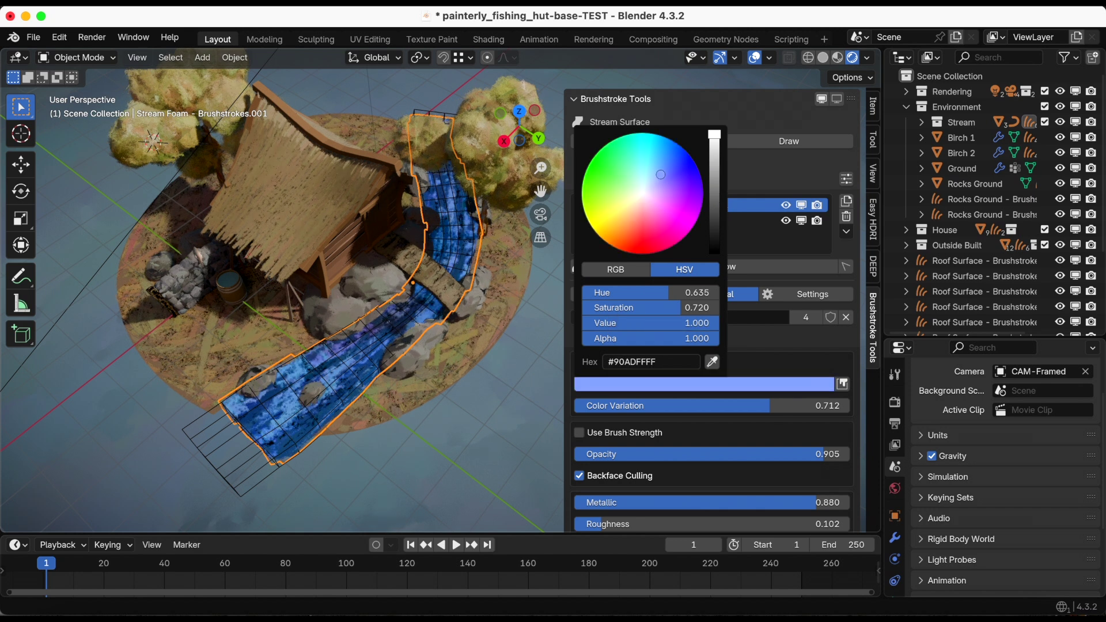
{"action": "left_click", "coordinate": [645, 191]}
{"action": "left_click_drag", "start_coordinate": [645, 191], "coordinate": [647, 191]}
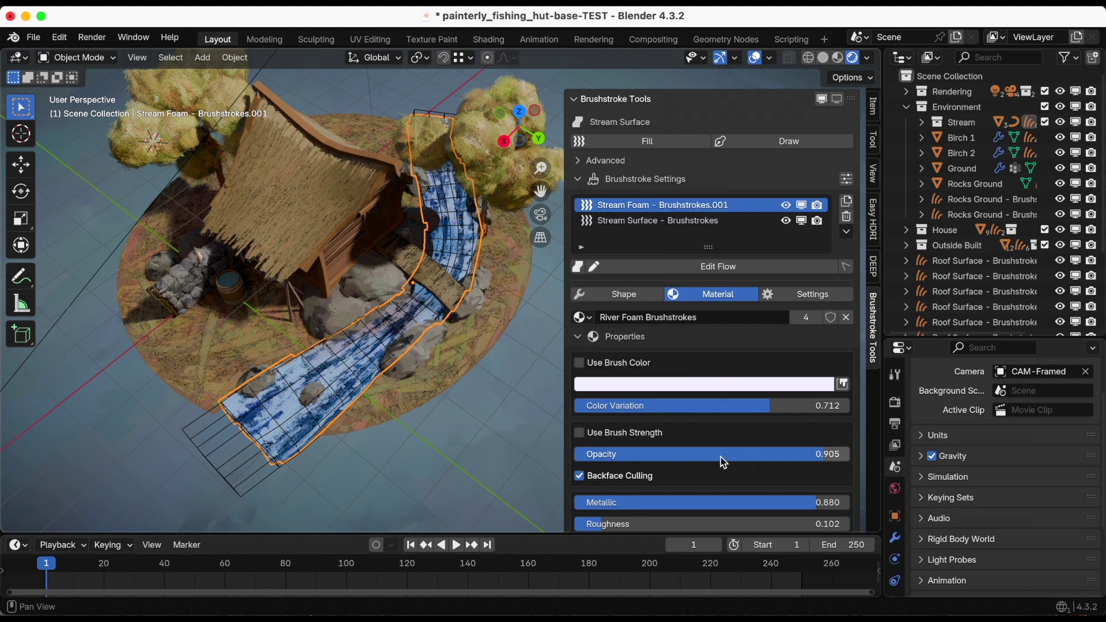
{"action": "scroll", "coordinate": [730, 440], "scroll_direction": "down", "scroll_amount": 8}
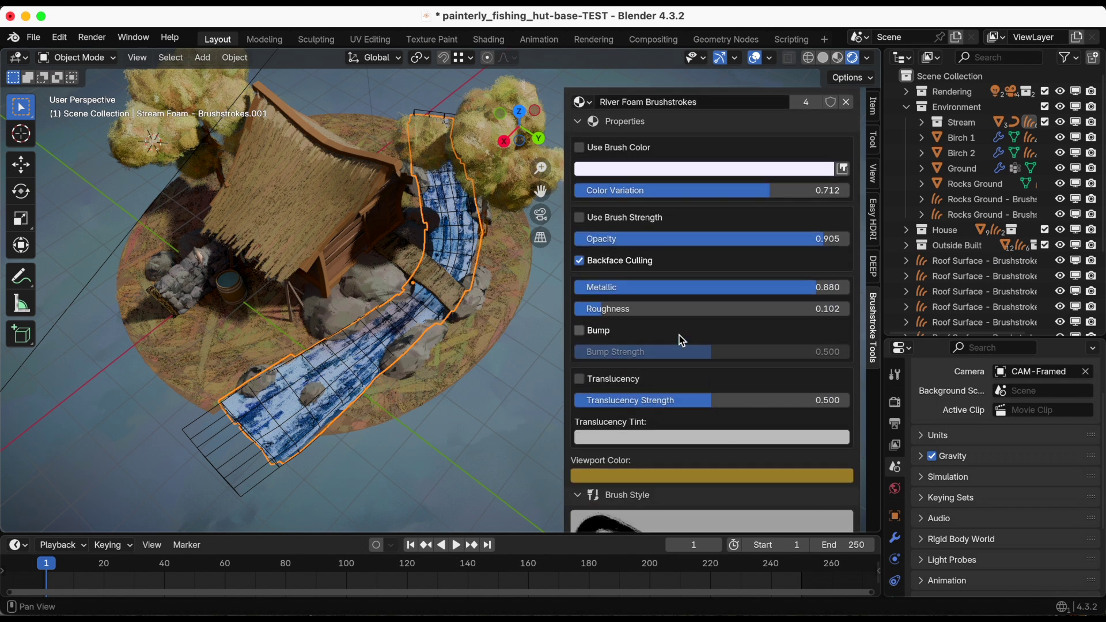
{"action": "mouse_move", "coordinate": [659, 312]}
{"action": "left_mouse_down"}
{"action": "mouse_move", "coordinate": [692, 313]}
{"action": "mouse_move", "coordinate": [650, 291]}
{"action": "left_mouse_up"}
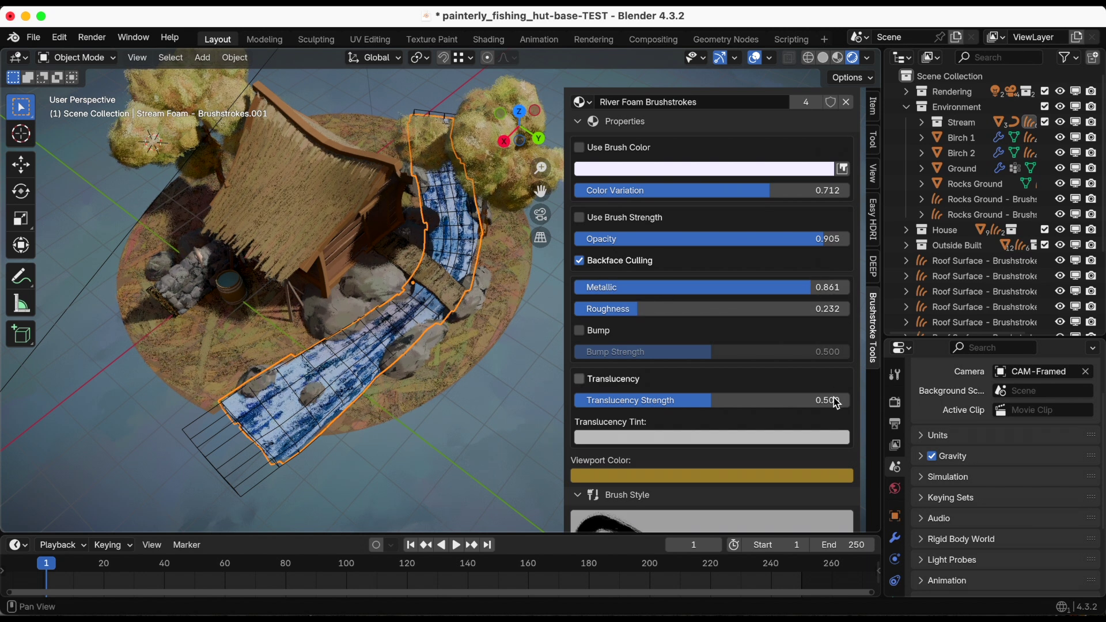
- Choose the Oil Paint.Brushstrokes.Dry brush style, keep Canvas off, and enable Fade
{"action": "scroll", "coordinate": [835, 400], "scroll_direction": "down", "scroll_amount": 10}
{"action": "left_click", "coordinate": [700, 220]}
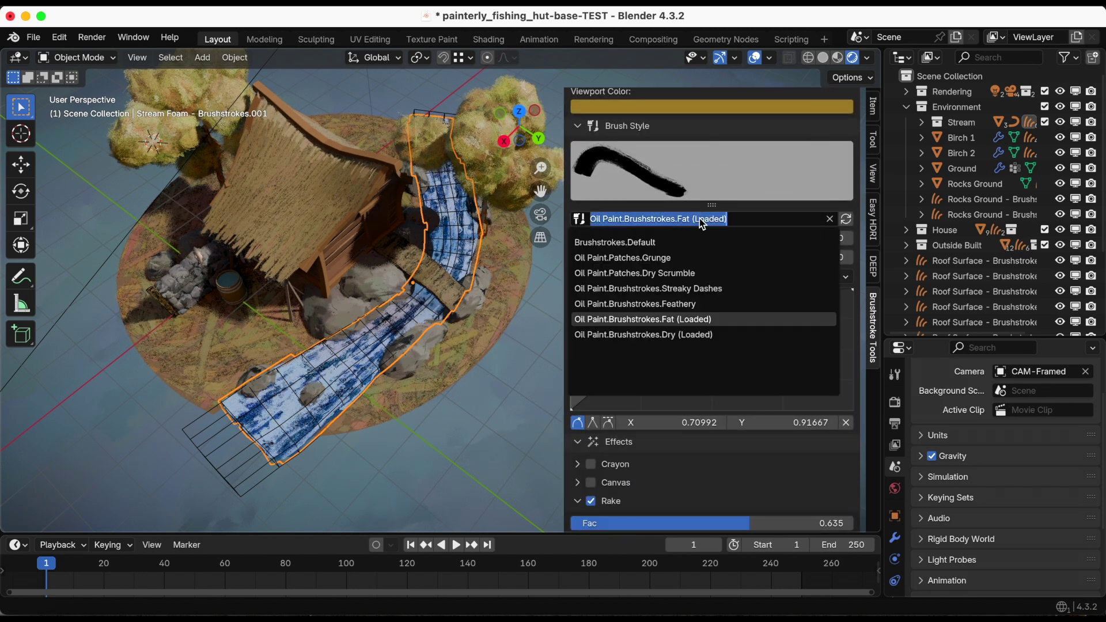
{"action": "left_click", "coordinate": [692, 335]}
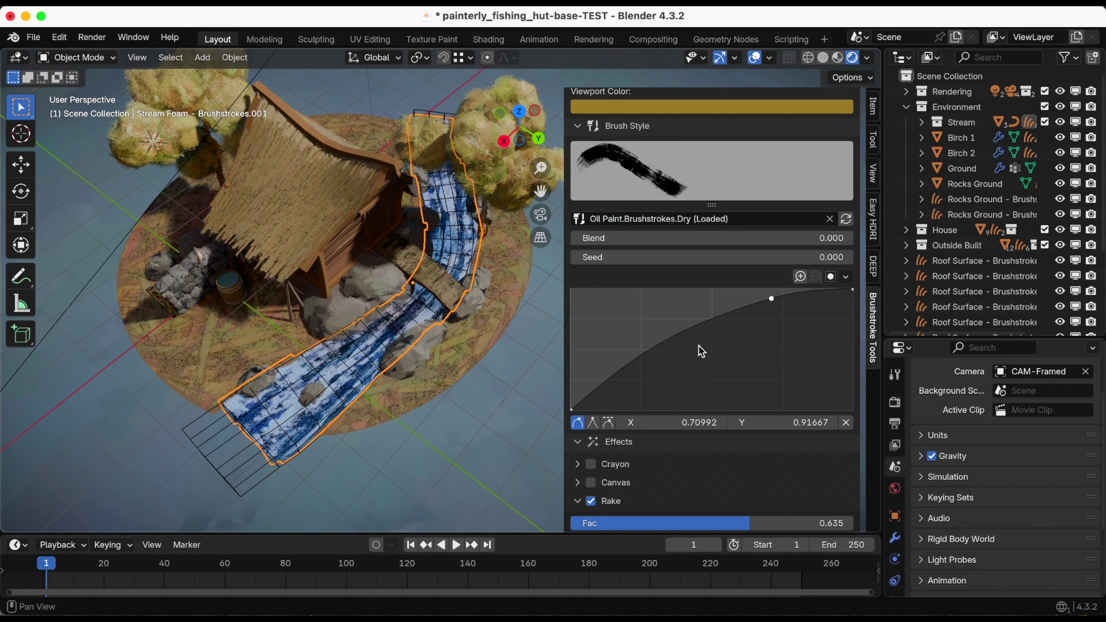
{"action": "left_click", "coordinate": [591, 483]}
{"action": "left_click", "coordinate": [591, 482]}
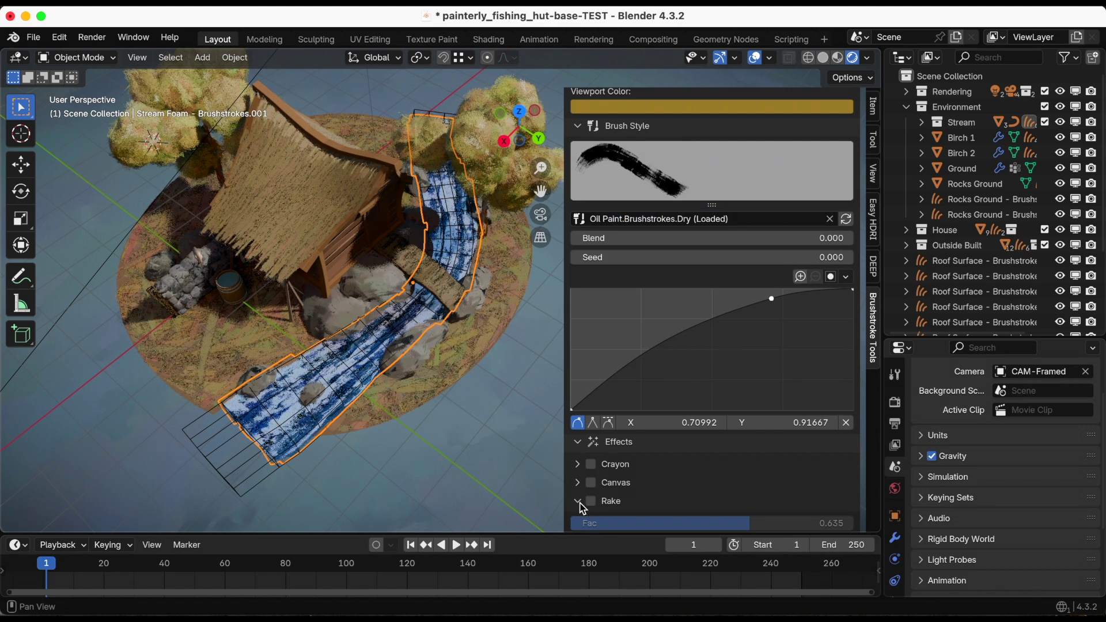
{"action": "left_click", "coordinate": [578, 502]}
{"action": "scroll", "coordinate": [594, 513], "scroll_direction": "down", "scroll_amount": 1}
{"action": "left_click", "coordinate": [591, 516]}
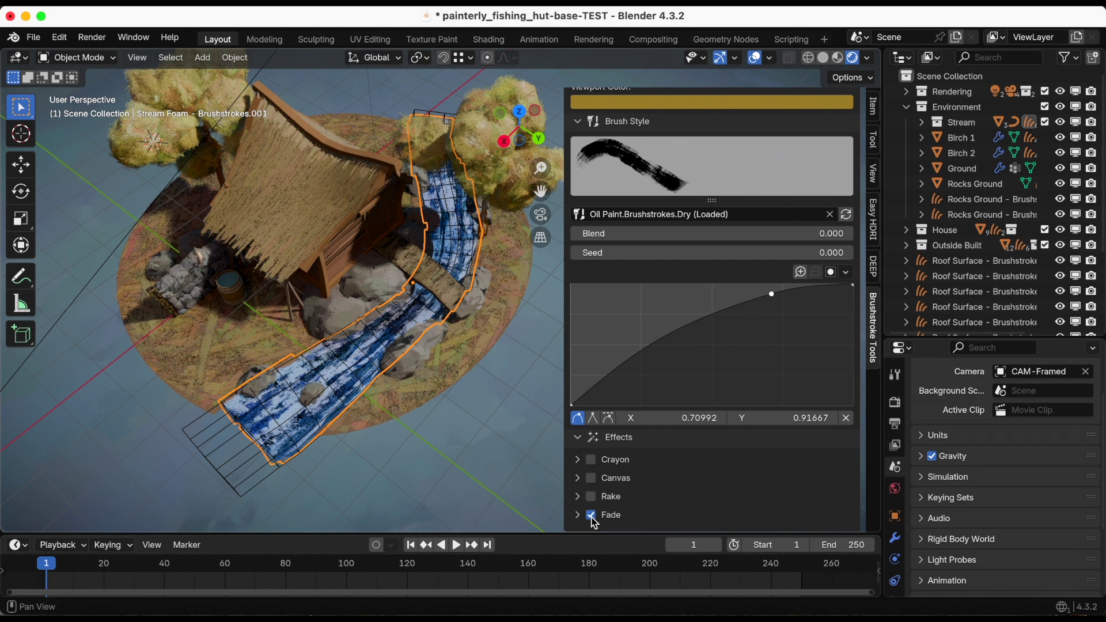
{"action": "scroll", "coordinate": [661, 471], "scroll_direction": "up", "scroll_amount": 20}
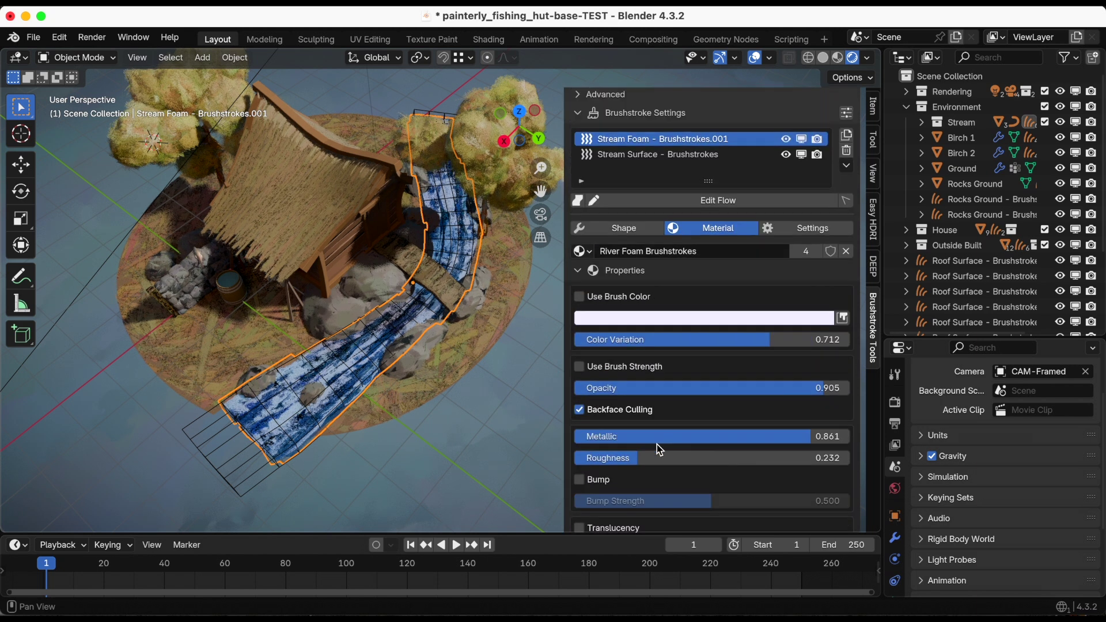
{"action": "left_click", "coordinate": [634, 230]}
{"action": "scroll", "coordinate": [678, 380], "scroll_direction": "down", "scroll_amount": 5}
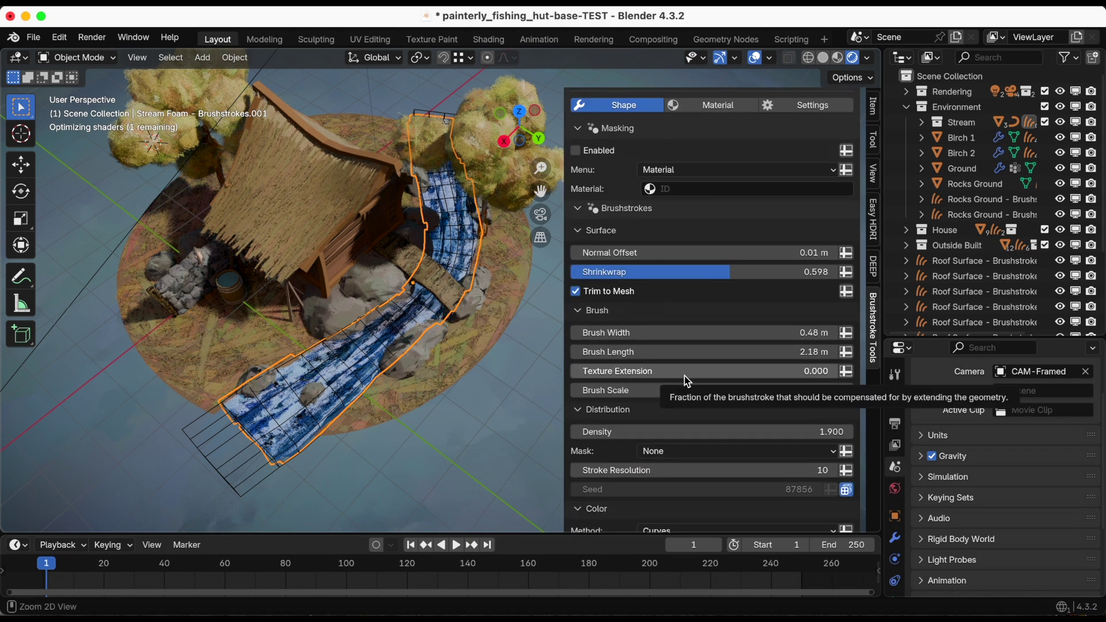
- Set foam brush width 0.16 m, length 1.12 m, scale 0.940 and density 1.840
{"action": "key", "text": "super+s"}
{"action": "left_click_drag", "start_coordinate": [709, 333], "coordinate": [599, 332]}
{"action": "left_click", "coordinate": [755, 58]}
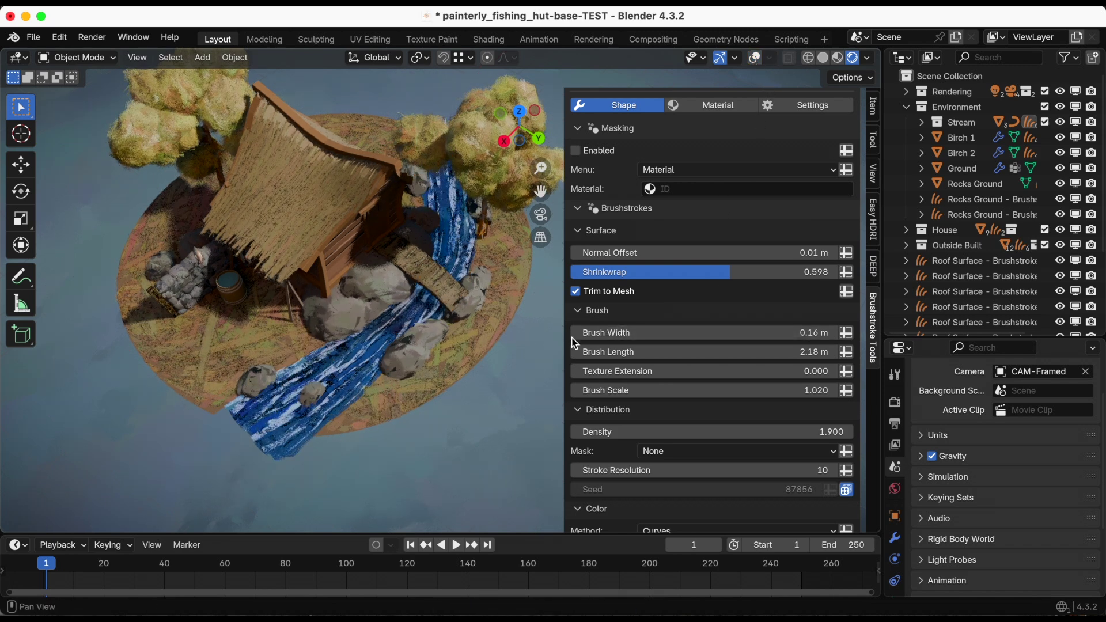
{"action": "middle_click_drag", "start_coordinate": [469, 338], "coordinate": [479, 336]}
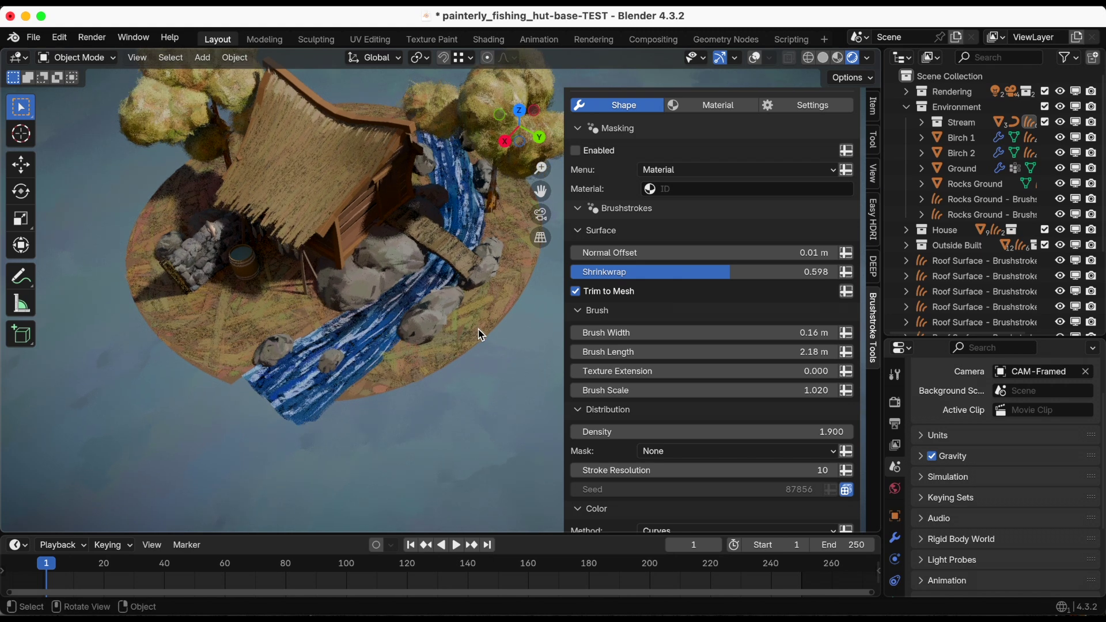
{"action": "scroll", "coordinate": [495, 335], "scroll_direction": "up", "scroll_amount": 3}
{"action": "mouse_move", "coordinate": [608, 352]}
{"action": "left_mouse_down"}
{"action": "mouse_move", "coordinate": [663, 352]}
{"action": "mouse_move", "coordinate": [512, 352]}
{"action": "left_mouse_up"}
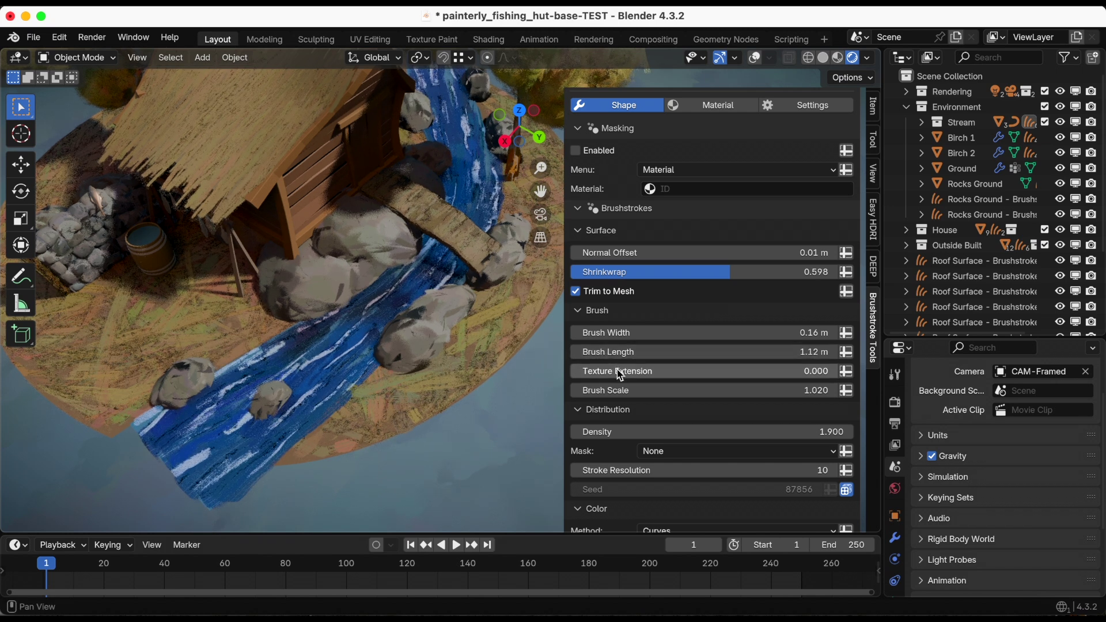
{"action": "mouse_move", "coordinate": [625, 397]}
{"action": "left_mouse_down"}
{"action": "mouse_move", "coordinate": [579, 396]}
{"action": "mouse_move", "coordinate": [632, 396]}
{"action": "left_mouse_up"}
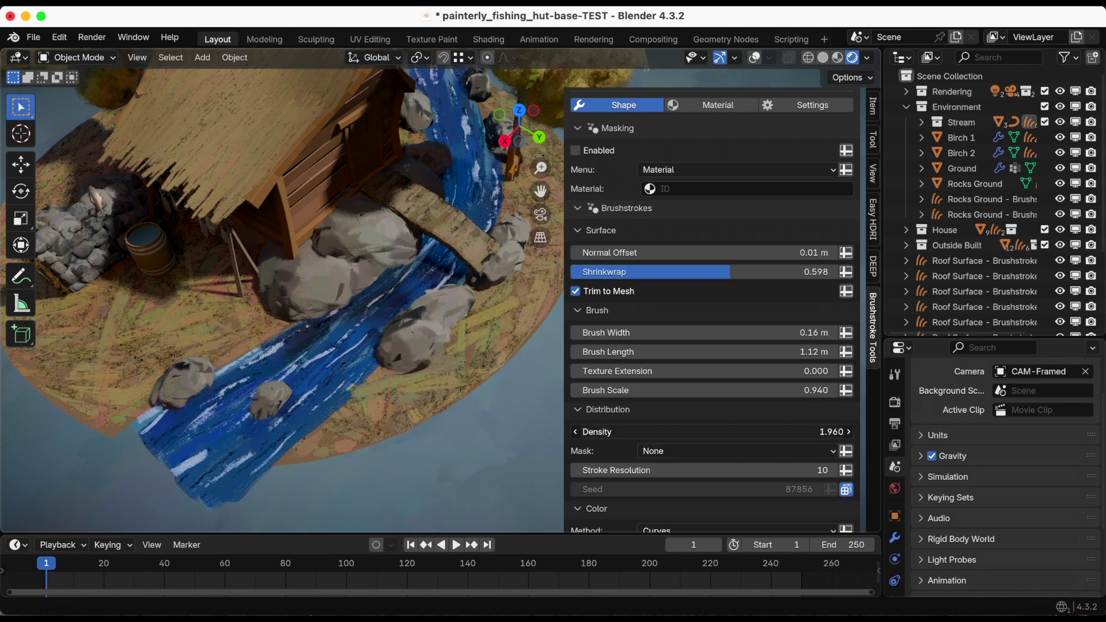
{"action": "mouse_move", "coordinate": [709, 432]}
{"action": "left_mouse_down"}
{"action": "mouse_move", "coordinate": [755, 432]}
{"action": "mouse_move", "coordinate": [651, 438]}
{"action": "left_mouse_up"}
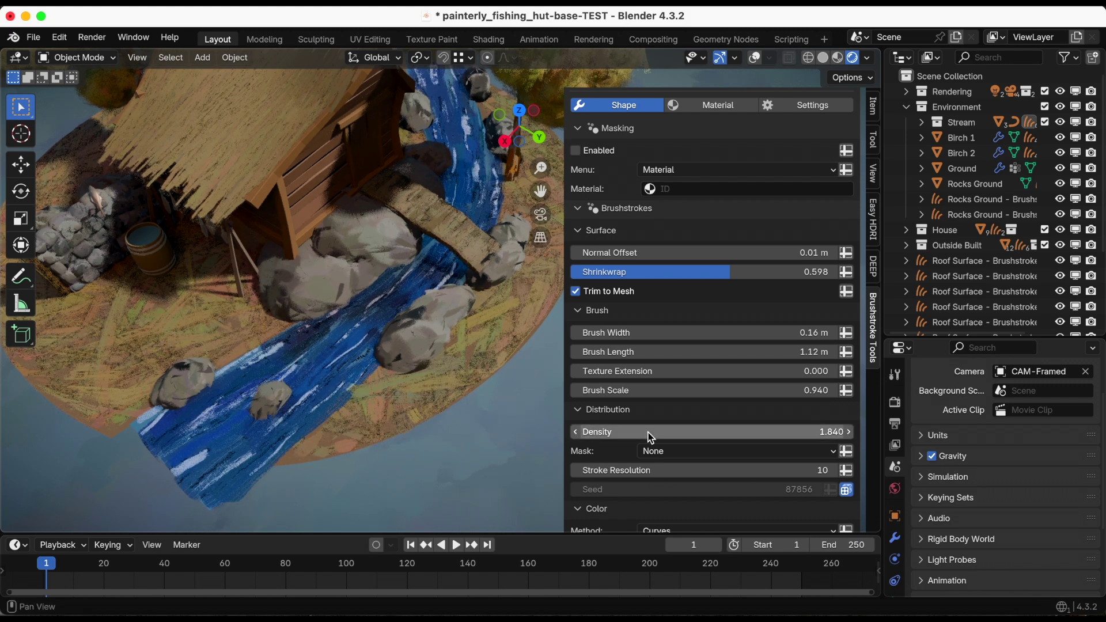
- Orbit and pan around the hut and stream to inspect the foam, then save
{"action": "scroll", "coordinate": [462, 382], "scroll_direction": "down", "scroll_amount": 5}
{"action": "middle_click_drag", "start_coordinate": [488, 347], "coordinate": [513, 327]}
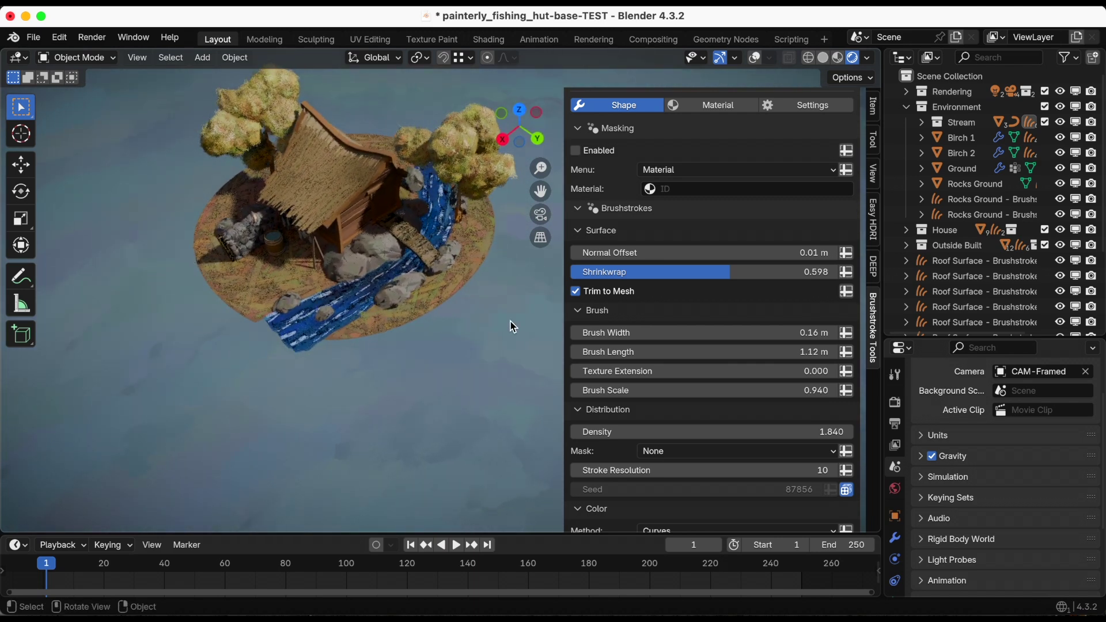
{"action": "left_click_drag", "start_coordinate": [540, 190], "coordinate": [461, 235]}
{"action": "scroll", "coordinate": [461, 235], "scroll_direction": "up", "scroll_amount": 2}
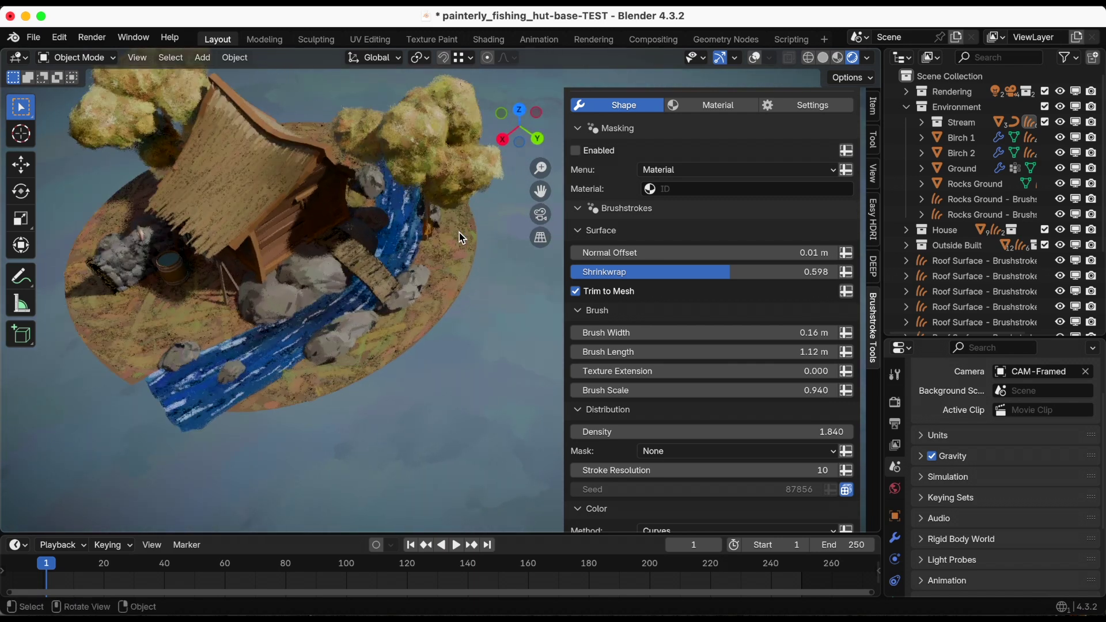
{"action": "middle_click_drag", "start_coordinate": [461, 235], "coordinate": [471, 240]}
{"action": "scroll", "coordinate": [465, 228], "scroll_direction": "up", "scroll_amount": 2}
{"action": "scroll", "coordinate": [470, 241], "scroll_direction": "down", "scroll_amount": 3}
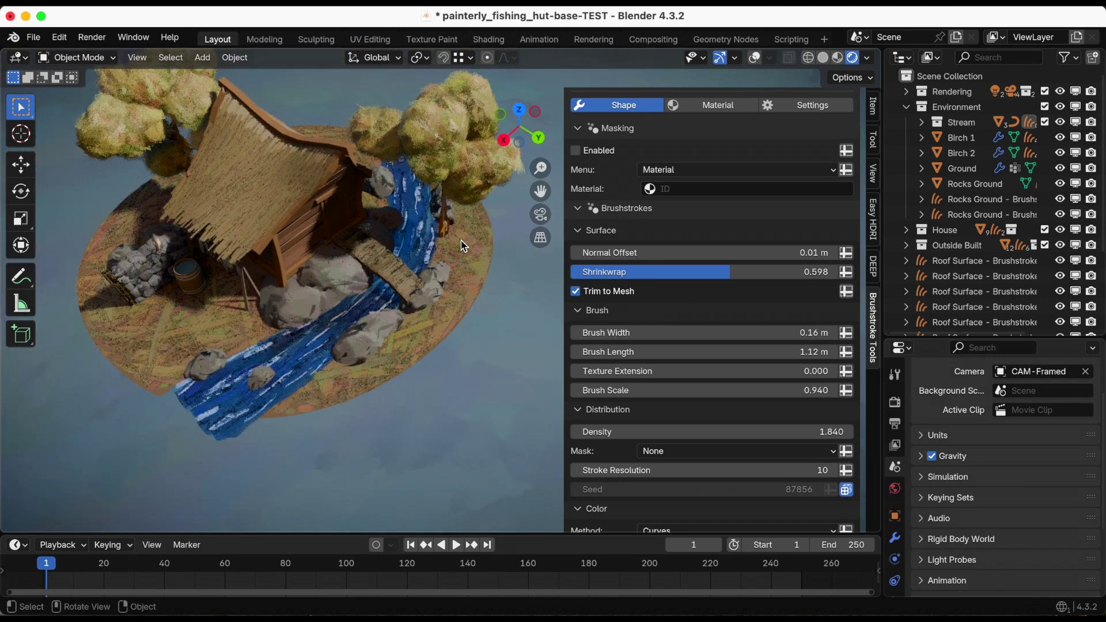
{"action": "key", "text": "super+s"}
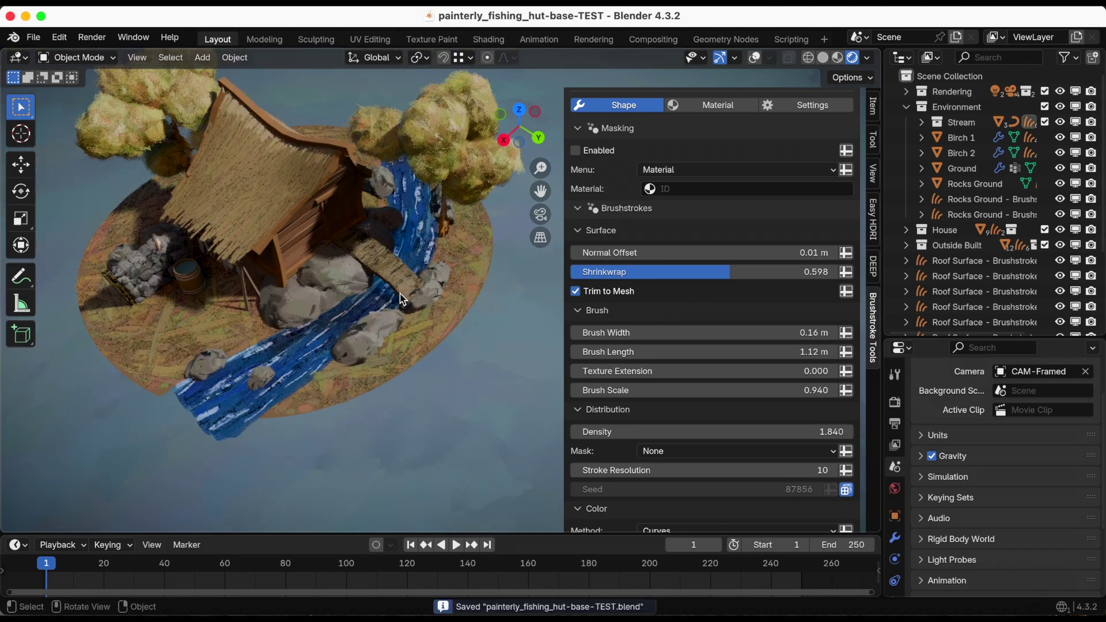
- Play the river animation to check the foam, then stop and return to frame 1
{"action": "left_click", "coordinate": [456, 546]}
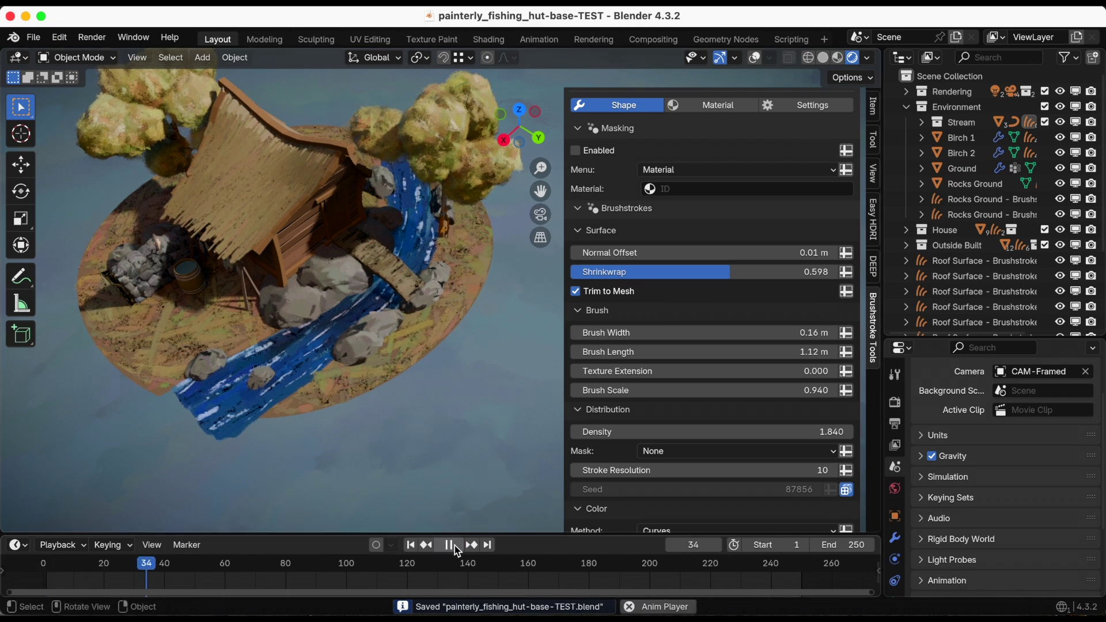
{"action": "left_click", "coordinate": [449, 546]}
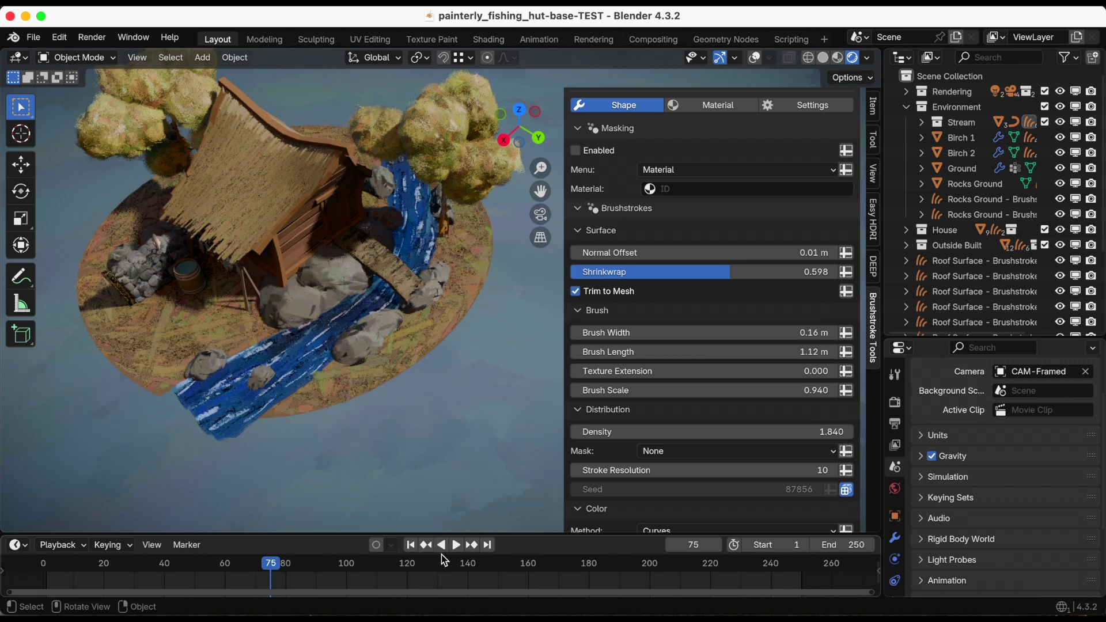
{"action": "left_click", "coordinate": [411, 546]}
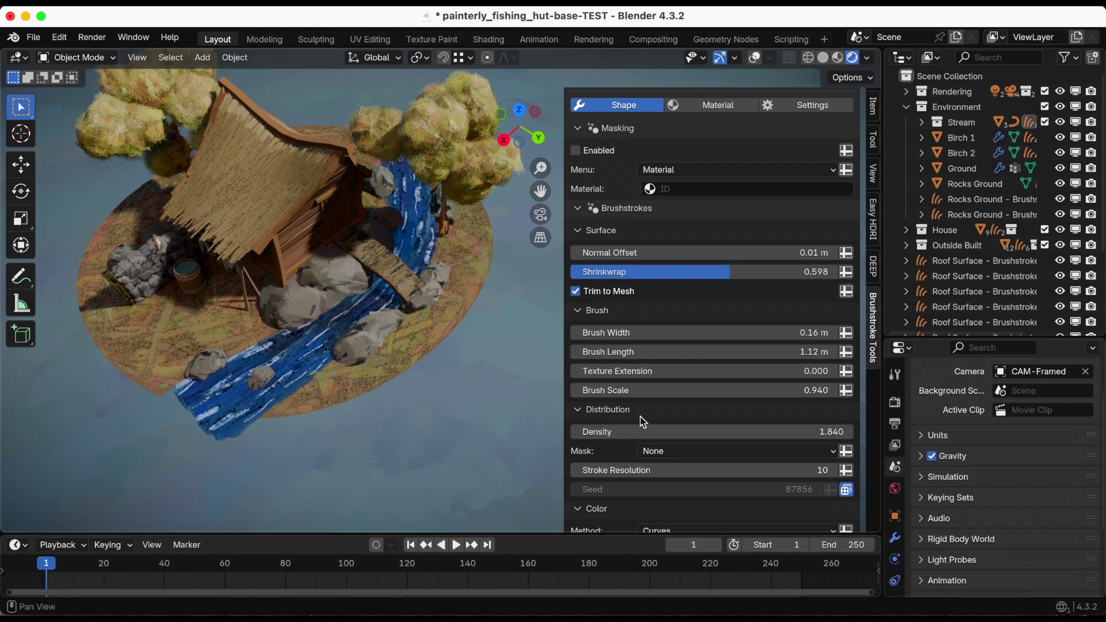
{"action": "scroll", "coordinate": [649, 420], "scroll_direction": "up", "scroll_amount": 5}
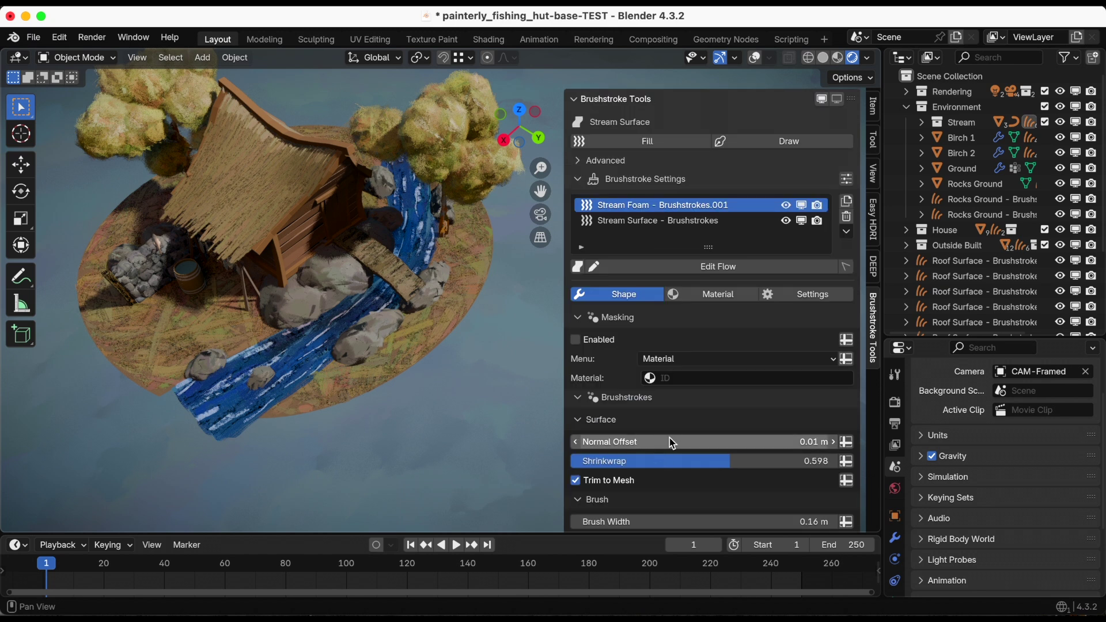
{"action": "scroll", "coordinate": [670, 441], "scroll_direction": "down", "scroll_amount": 3}
{"action": "scroll", "coordinate": [667, 436], "scroll_direction": "up", "scroll_amount": 3}
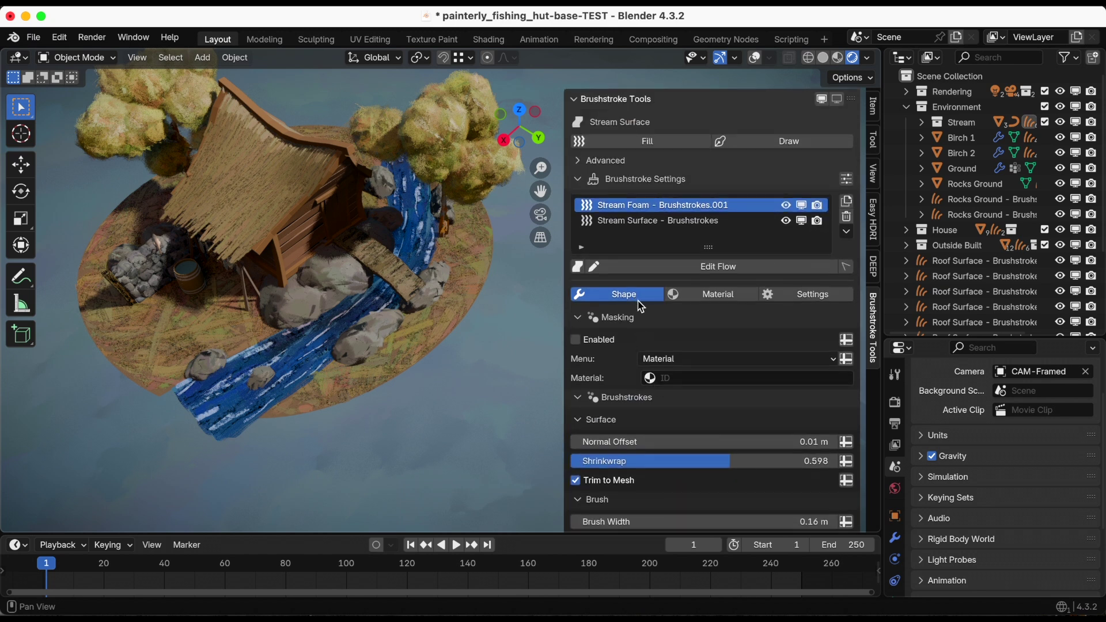
- Save the file and collapse all brushstroke setting groups
{"action": "key", "text": "super+s"}
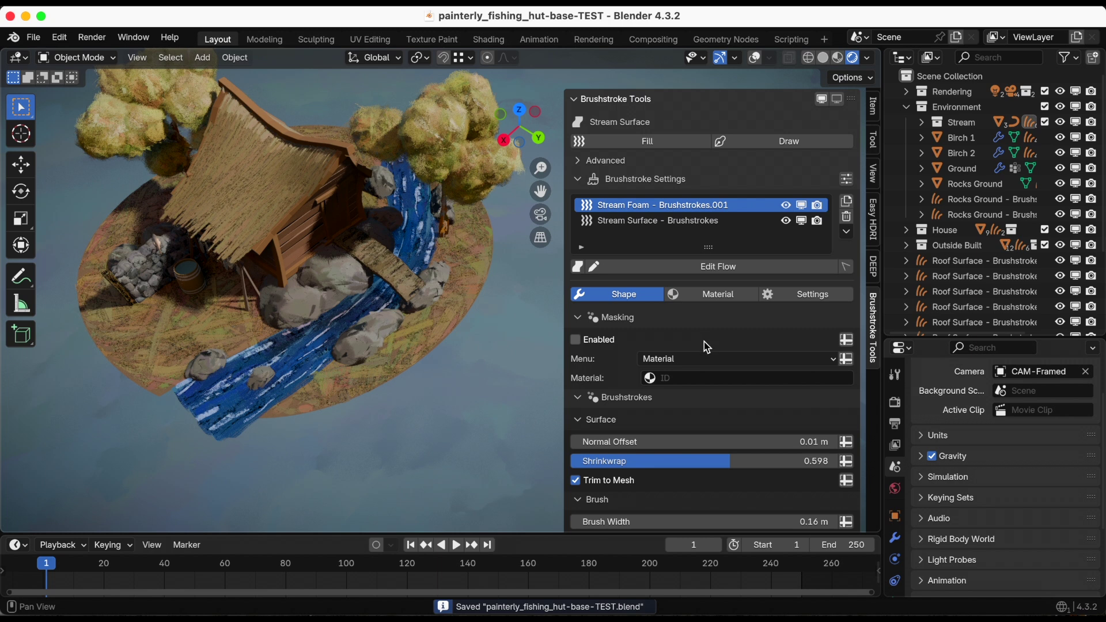
{"action": "left_click", "coordinate": [634, 399], "text": "ctrl"}
{"action": "scroll", "coordinate": [637, 404], "scroll_direction": "down", "scroll_amount": 2}
- Unlock the Distribution Seed and enter the expression #frame so it follows the frame
{"action": "scroll", "coordinate": [640, 410], "scroll_direction": "up", "scroll_amount": 2}
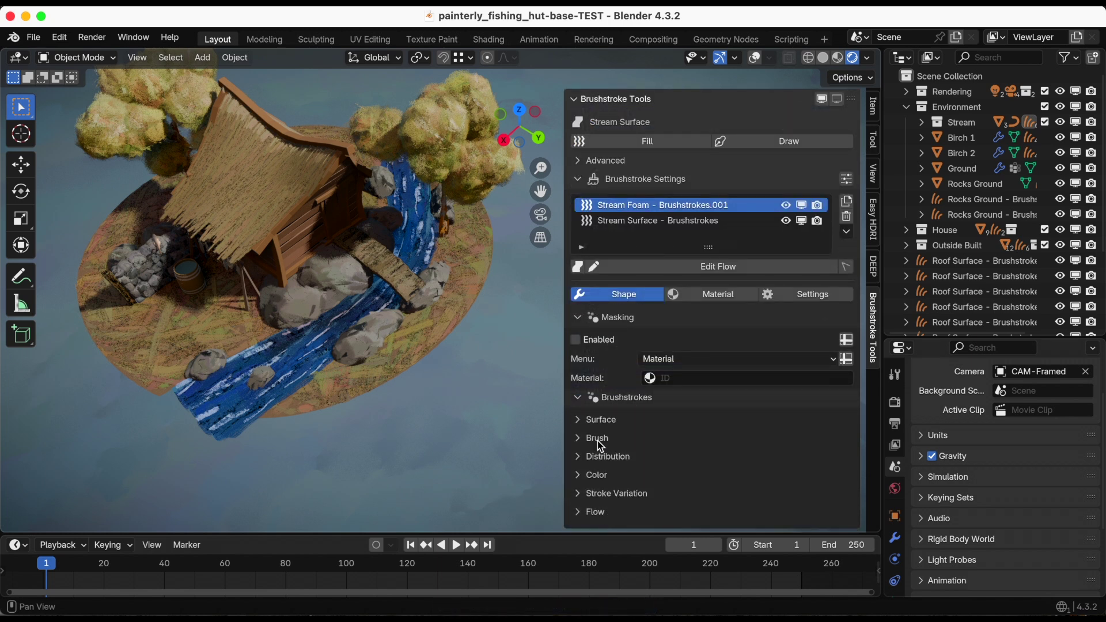
{"action": "left_click", "coordinate": [579, 459]}
{"action": "scroll", "coordinate": [689, 424], "scroll_direction": "down", "scroll_amount": 3}
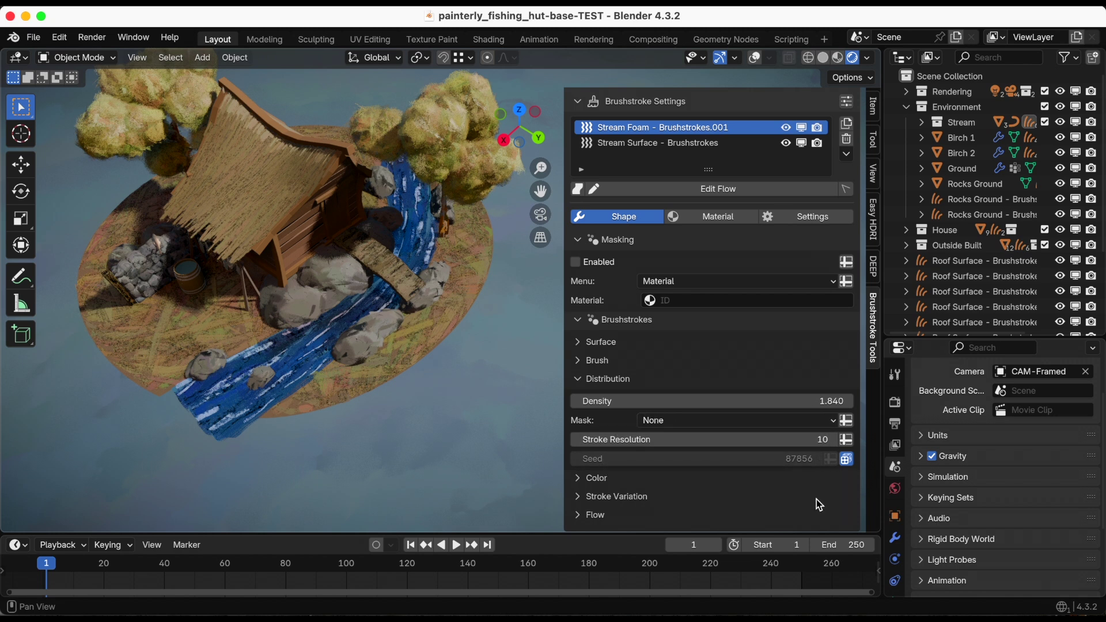
{"action": "left_click", "coordinate": [847, 460]}
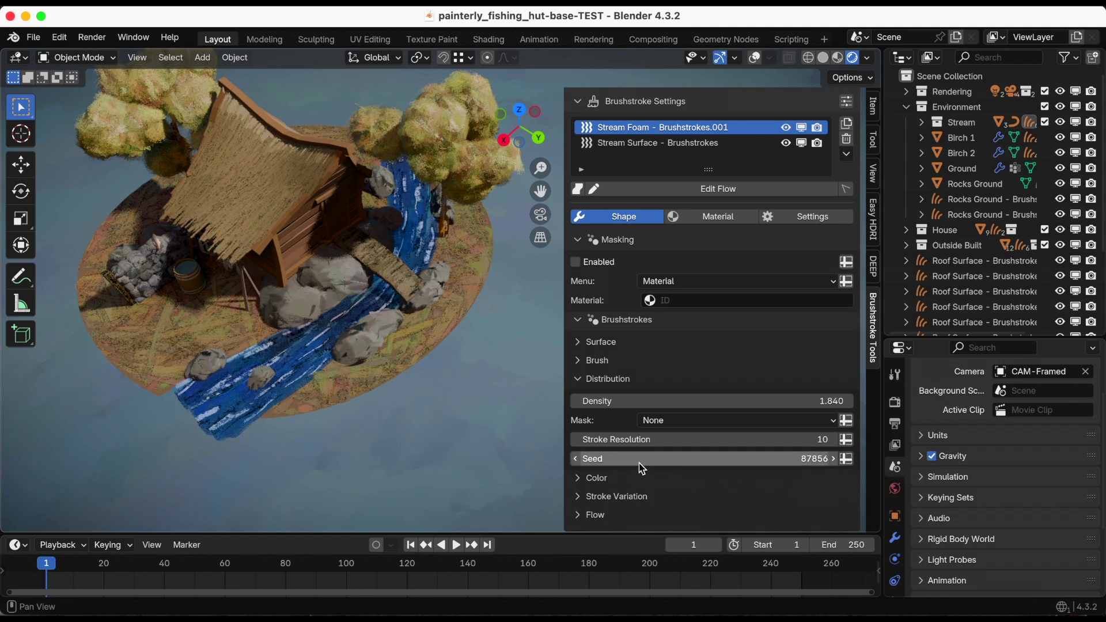
{"action": "left_click", "coordinate": [681, 461]}
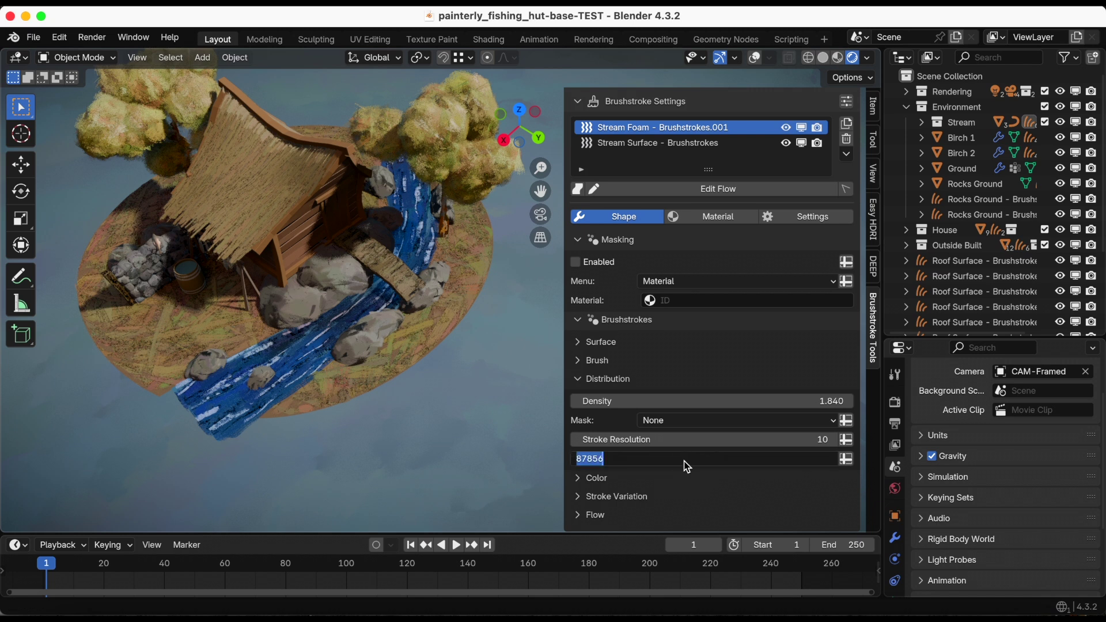
{"action": "type", "text": "#frame"}
{"action": "key", "text": "Return"}
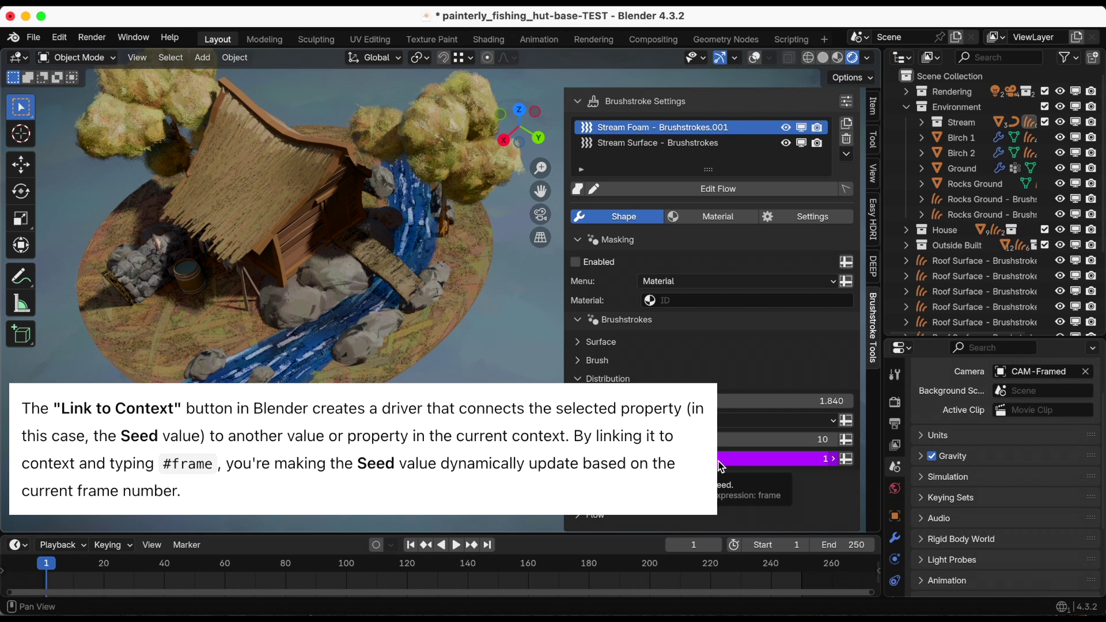
- Play the animation to watch the foam change, then stop and rewind to frame 1
{"action": "left_click", "coordinate": [457, 545]}
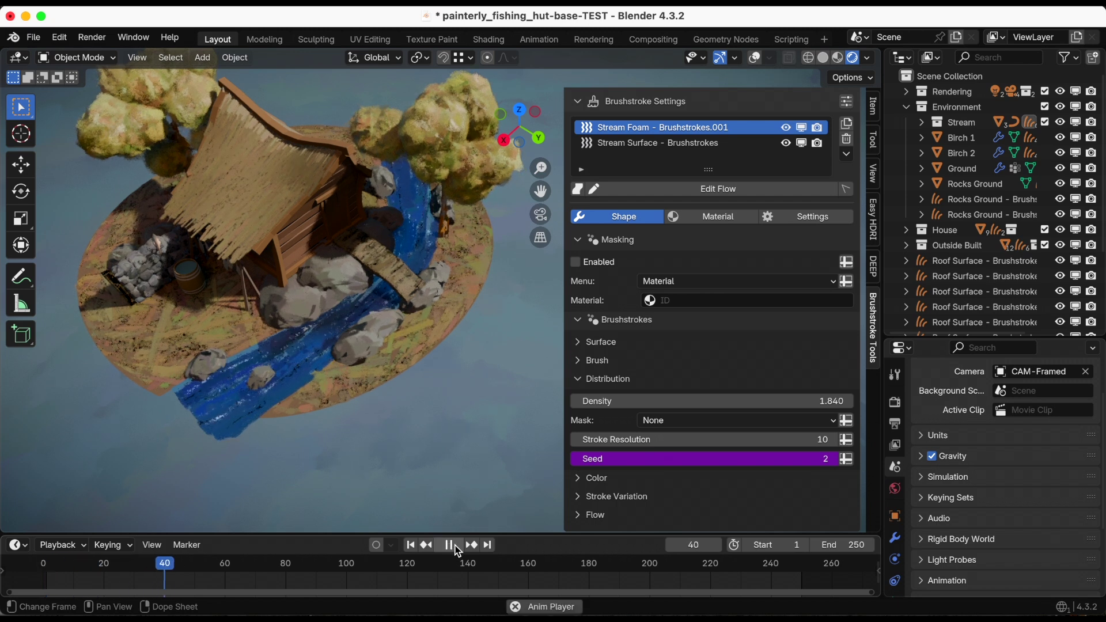
{"action": "left_click", "coordinate": [450, 546]}
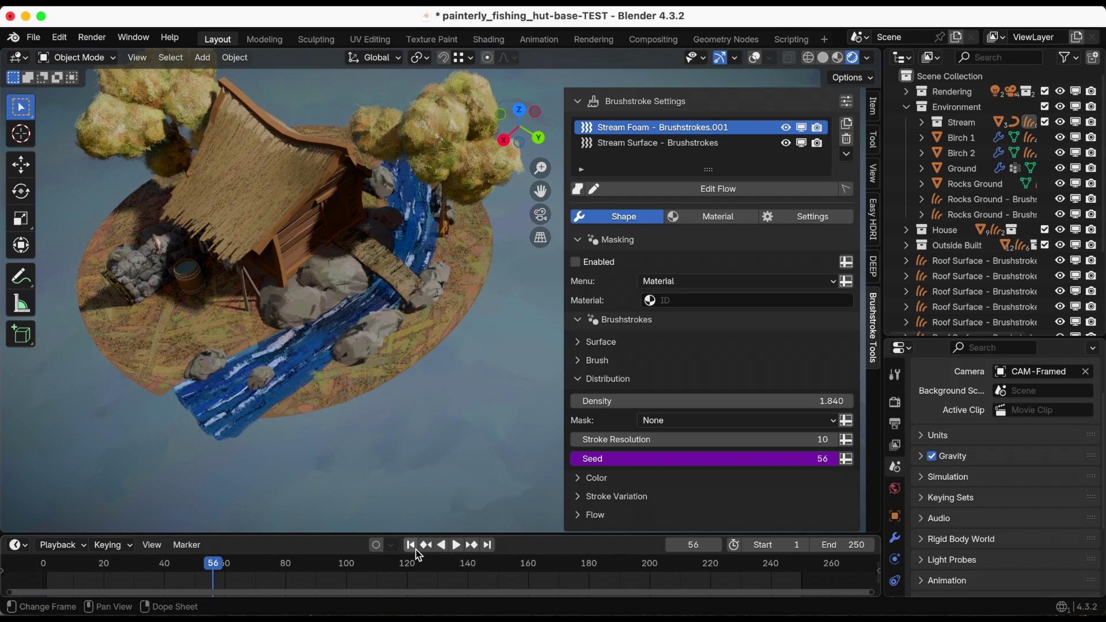
{"action": "left_click", "coordinate": [411, 546]}
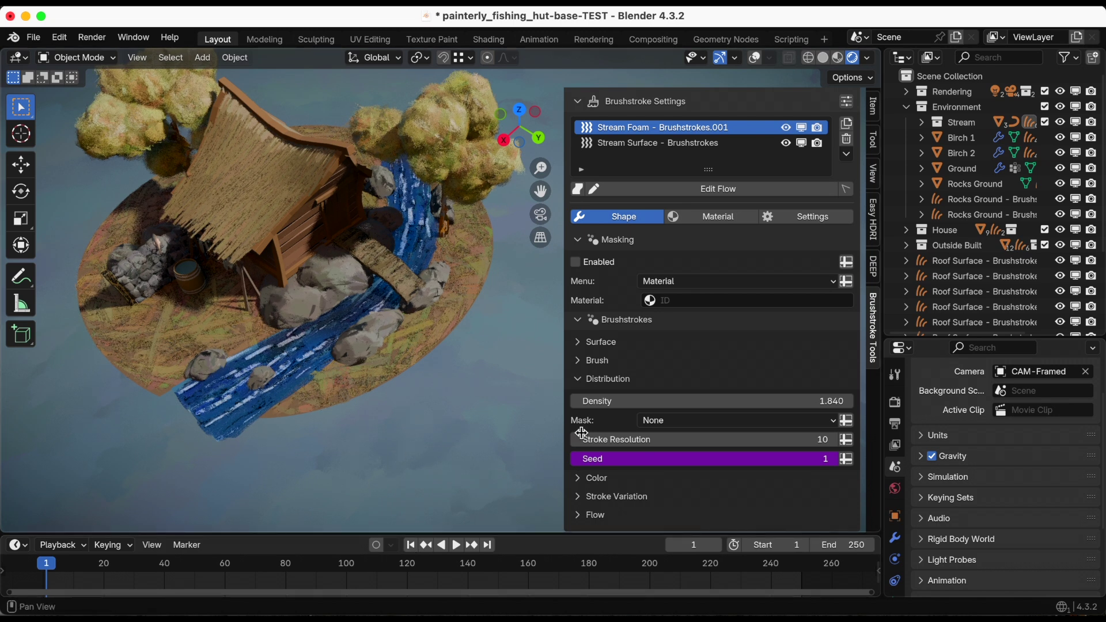
- Change the Seed driver to frame divided by 4, preview it, and rewind to frame 1
{"action": "left_click", "coordinate": [614, 463]}
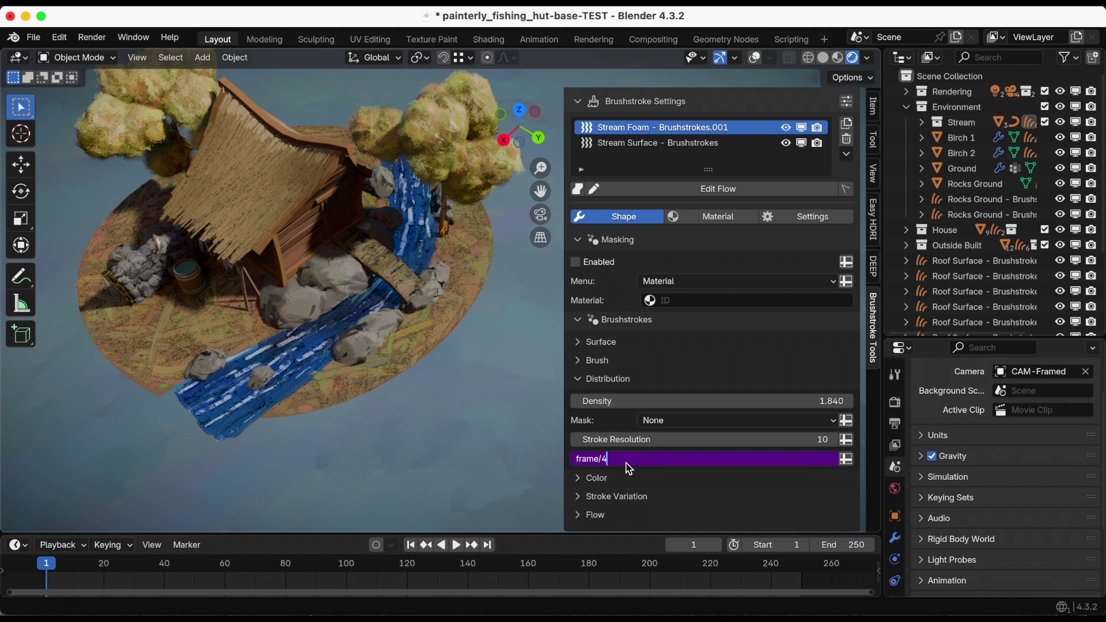
{"action": "key", "text": "Return"}
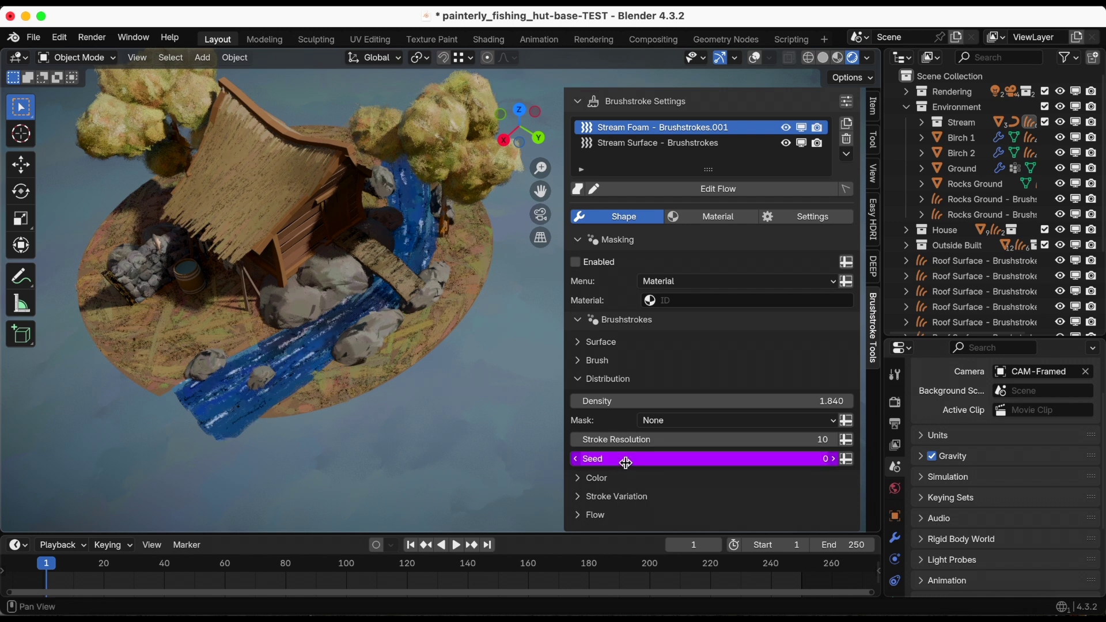
{"action": "left_click", "coordinate": [458, 547]}
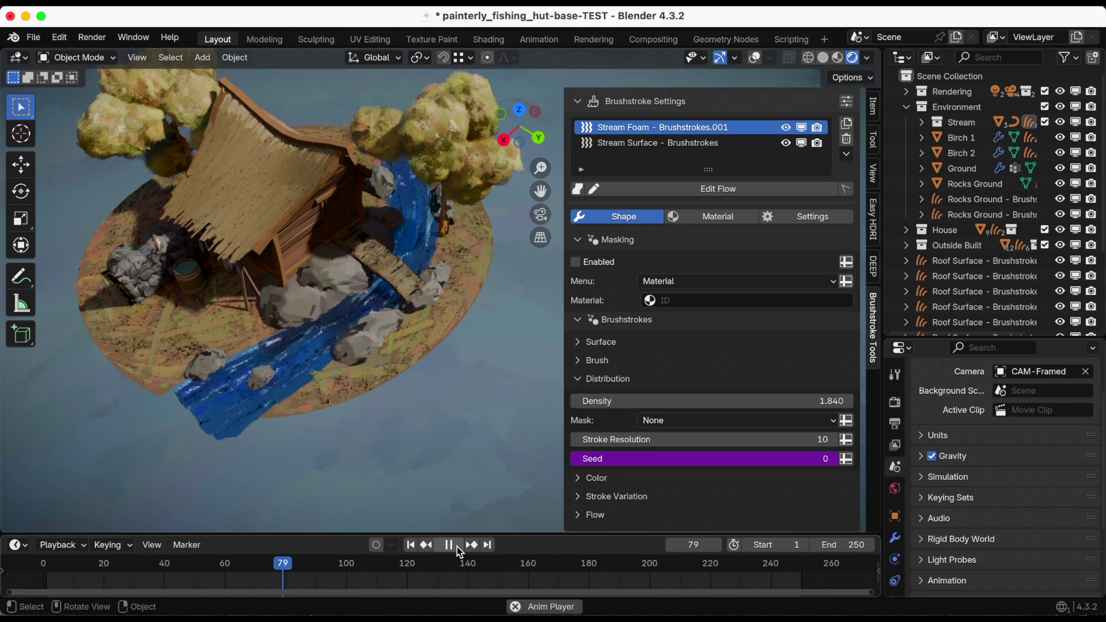
{"action": "left_click", "coordinate": [458, 546]}
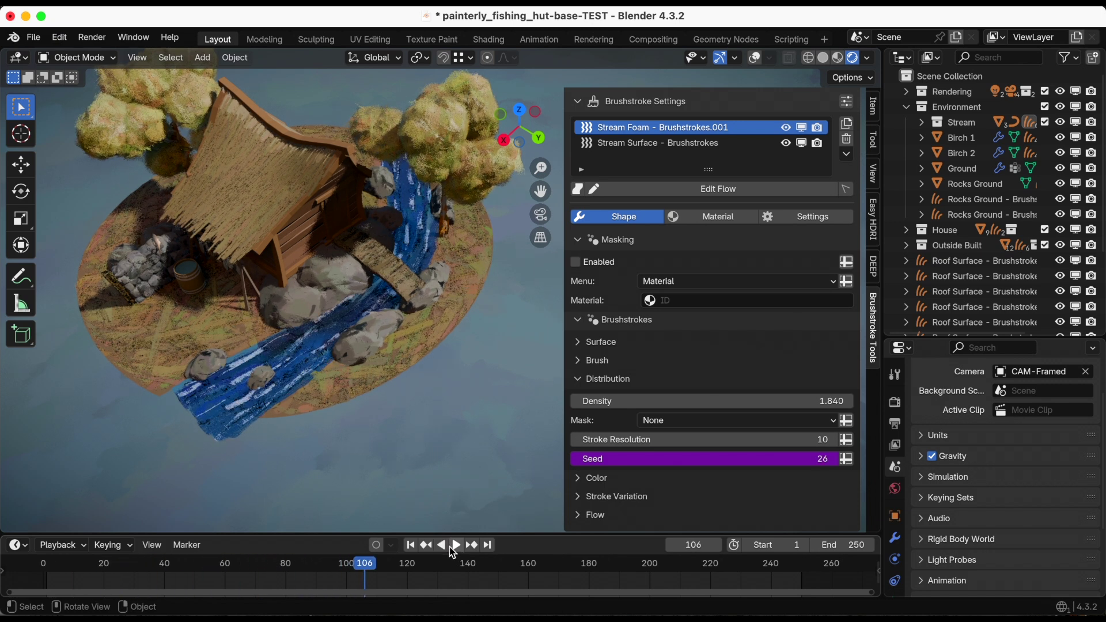
{"action": "left_click", "coordinate": [410, 545]}
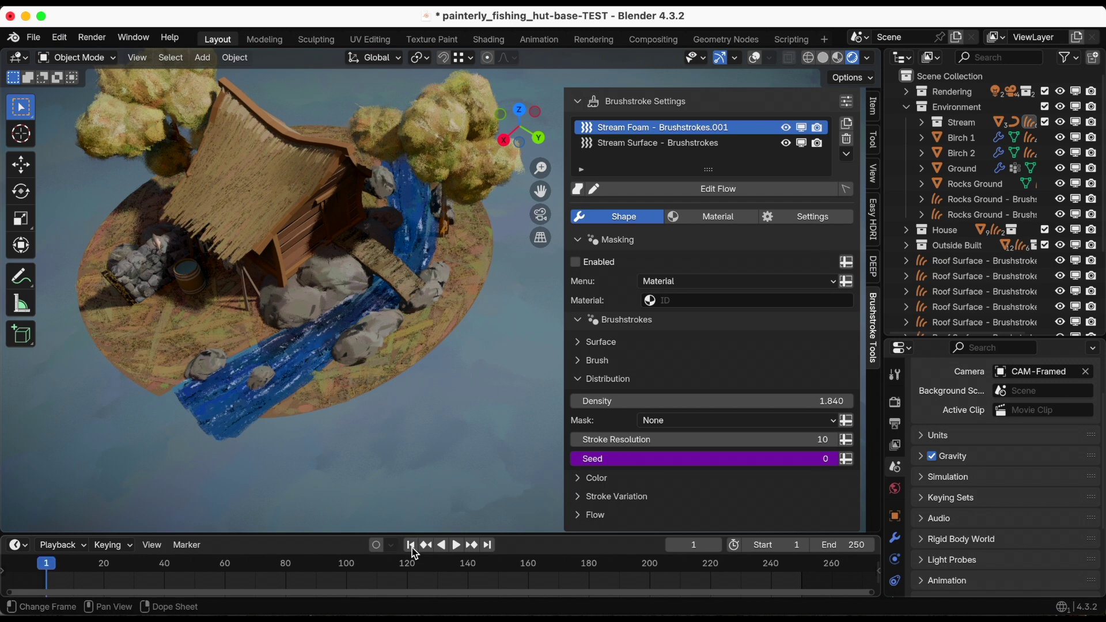
- Copy the foam Seed driver and paste it onto the Stream Surface Seed with randomize off
{"action": "right_click", "coordinate": [691, 465]}
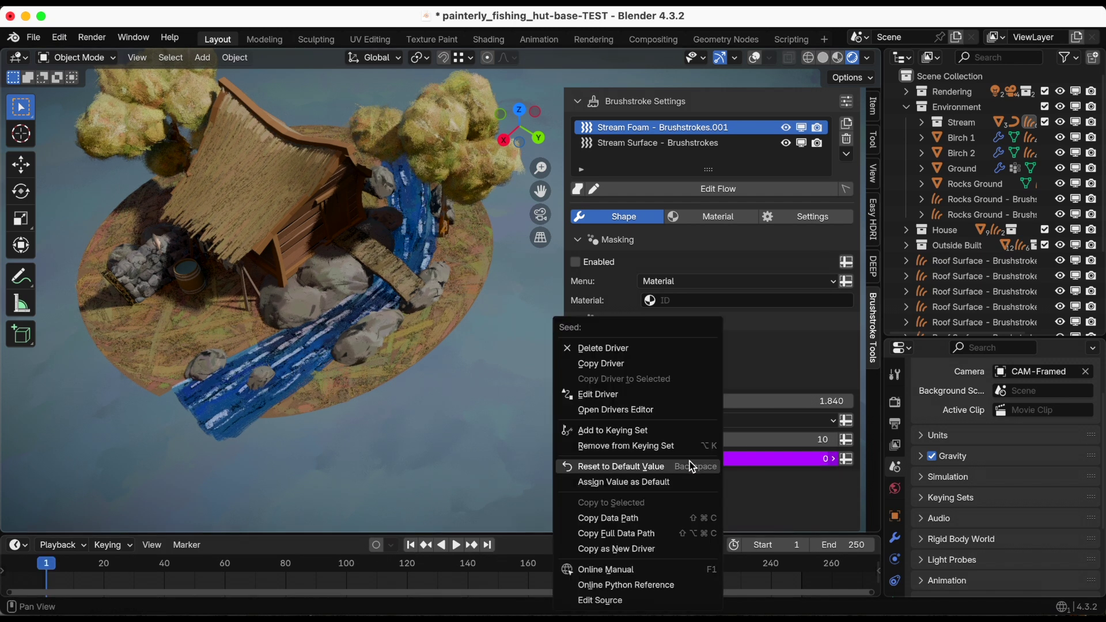
{"action": "left_click", "coordinate": [597, 370]}
{"action": "scroll", "coordinate": [697, 424], "scroll_direction": "up", "scroll_amount": 2}
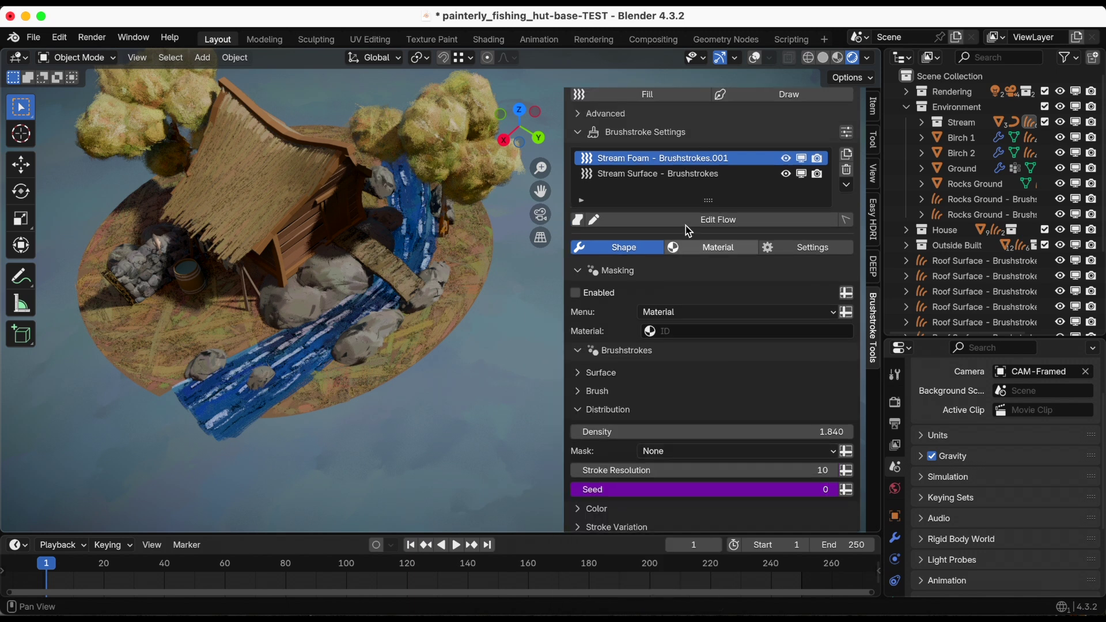
{"action": "left_click", "coordinate": [640, 174]}
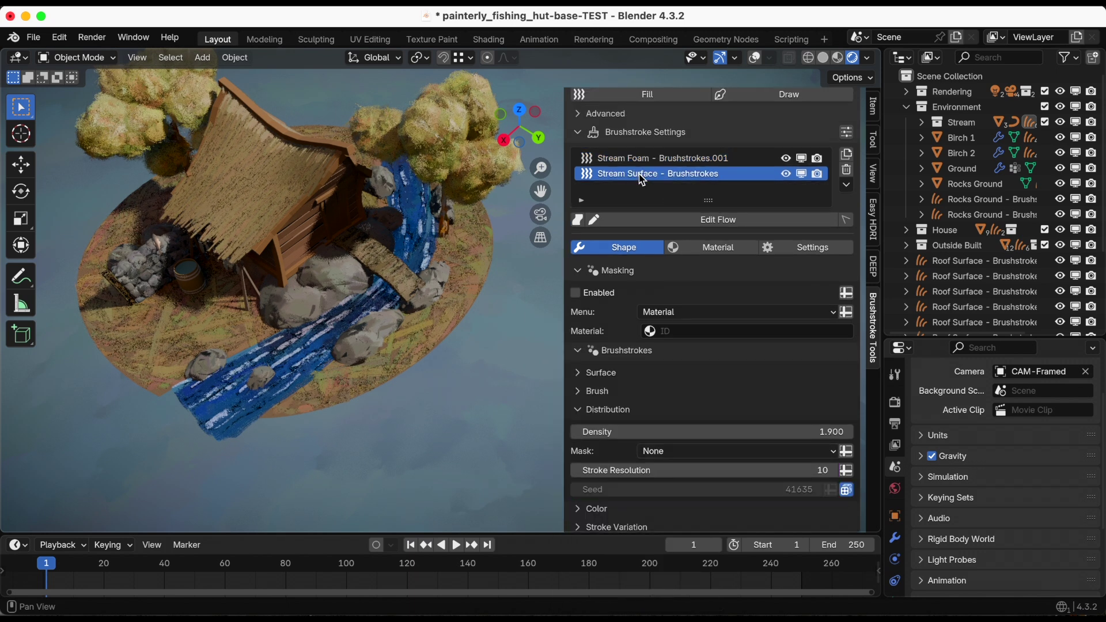
{"action": "left_click", "coordinate": [848, 490]}
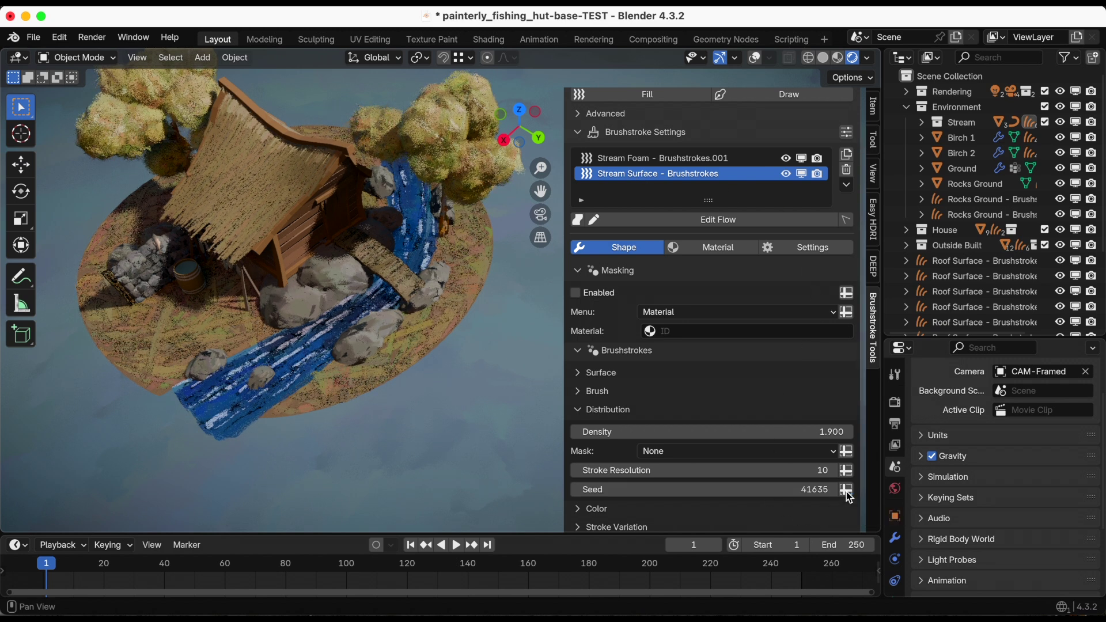
{"action": "right_click", "coordinate": [765, 490]}
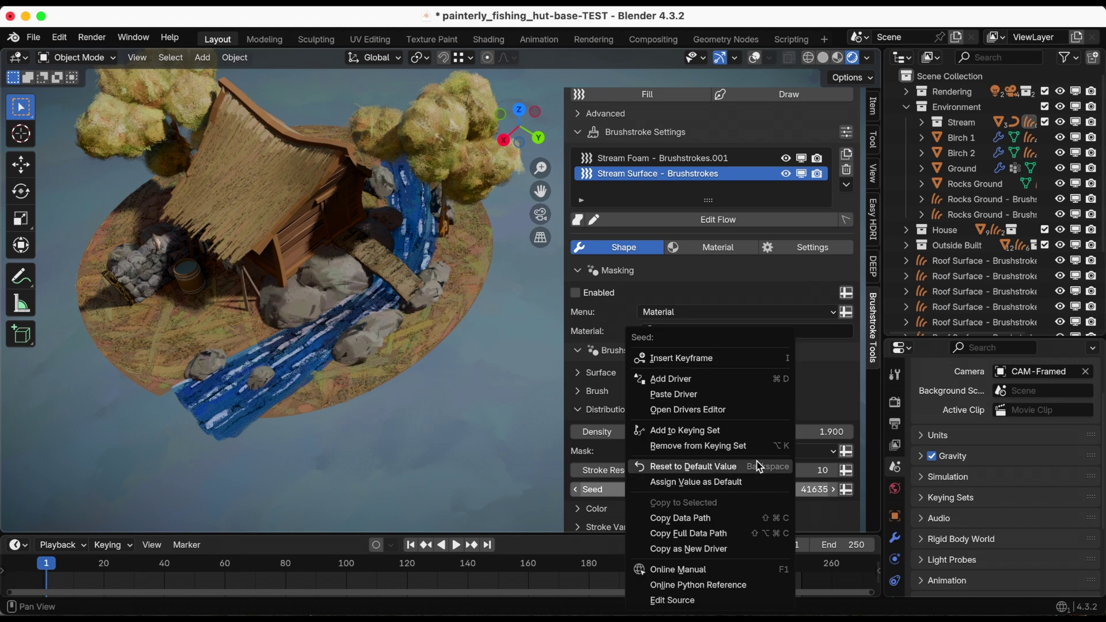
{"action": "left_click", "coordinate": [740, 402]}
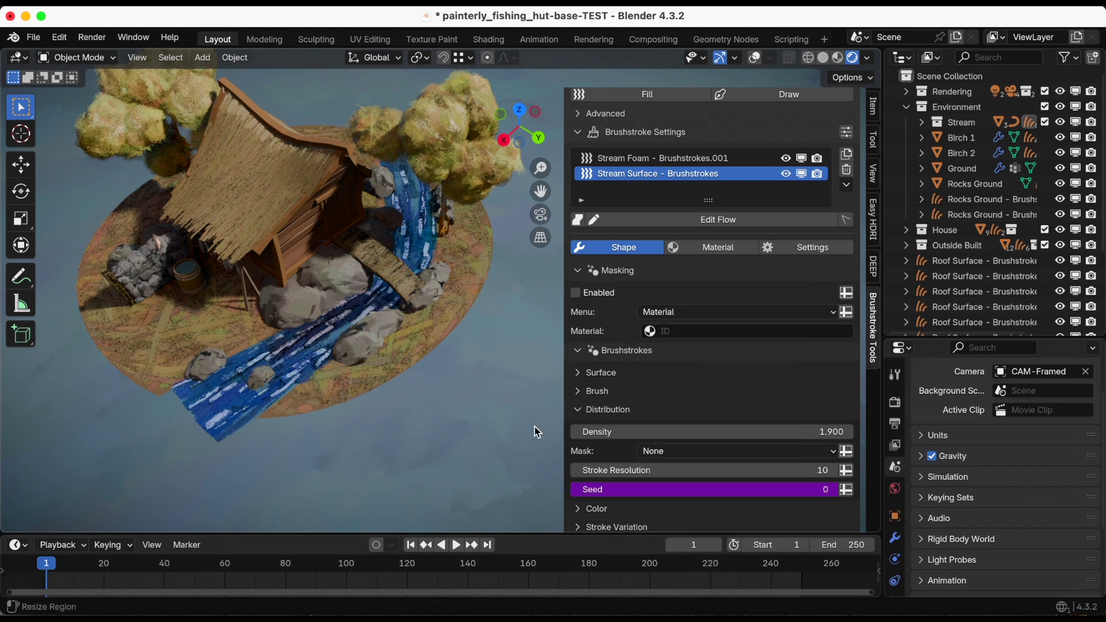
- Preview the driven surface, revert it, and reselect the Stream Foam layer
{"action": "left_click", "coordinate": [455, 545]}
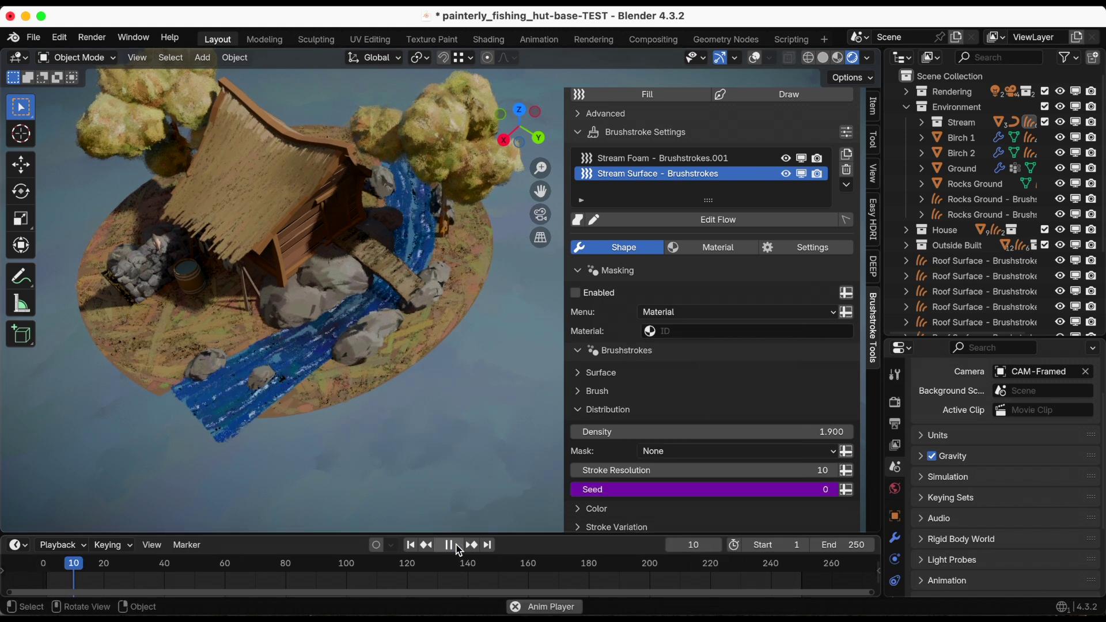
{"action": "key", "text": "Escape"}
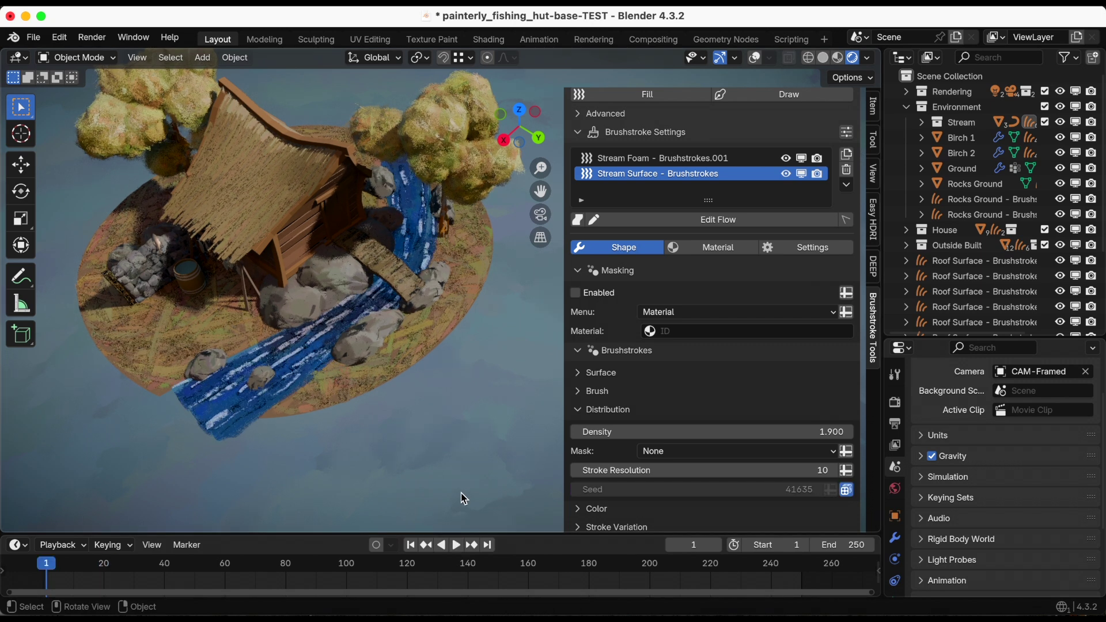
{"action": "left_click", "coordinate": [645, 162]}
- Rewrite the foam Seed driver so strokes change every fifth frame, previewing playback before and after
{"action": "left_click", "coordinate": [457, 545]}
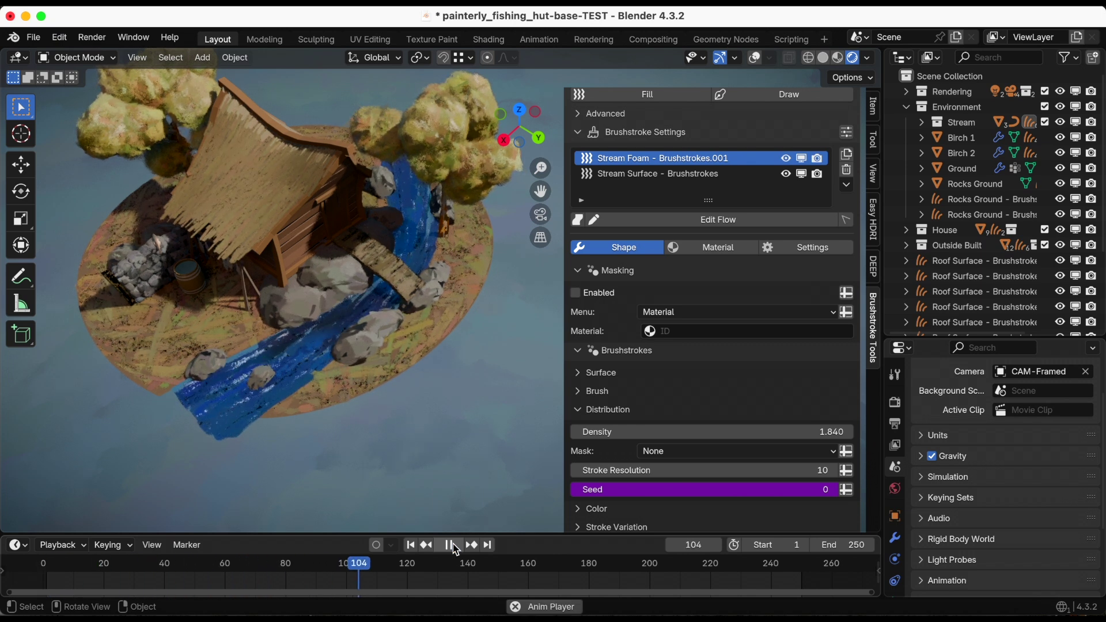
{"action": "left_click", "coordinate": [453, 546]}
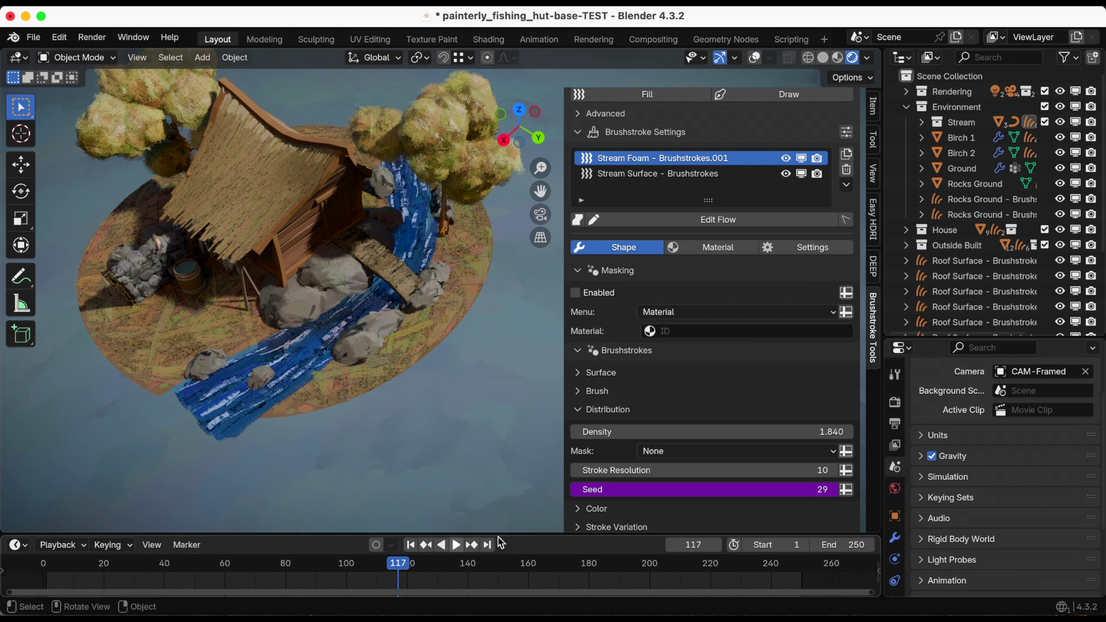
{"action": "left_click", "coordinate": [636, 490]}
{"action": "type", "text": "frame/4"}
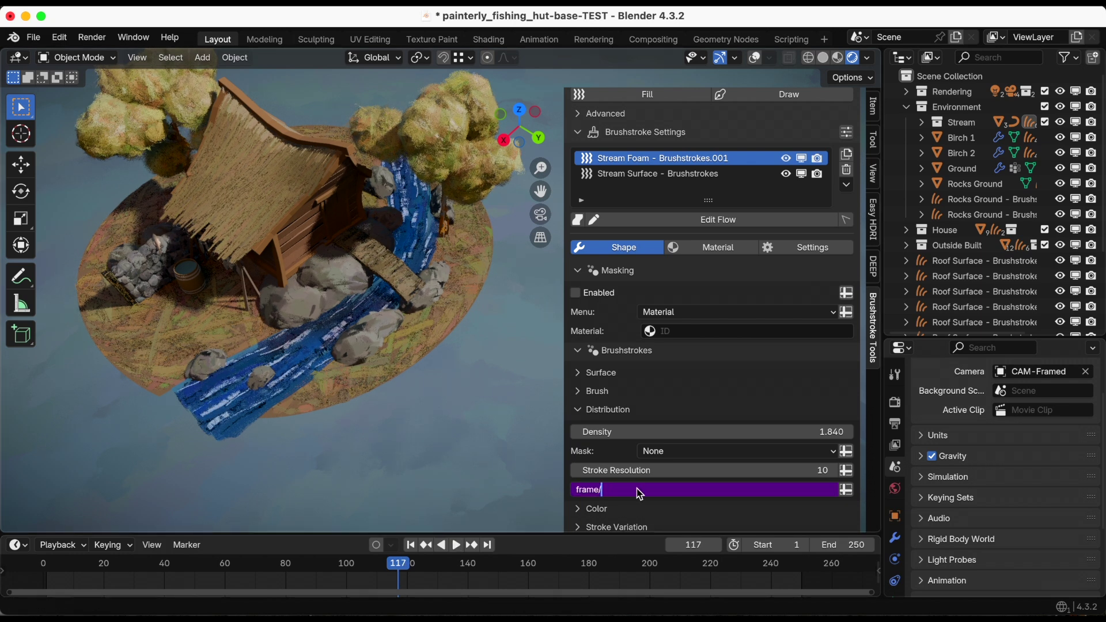
{"action": "key", "text": "Return"}
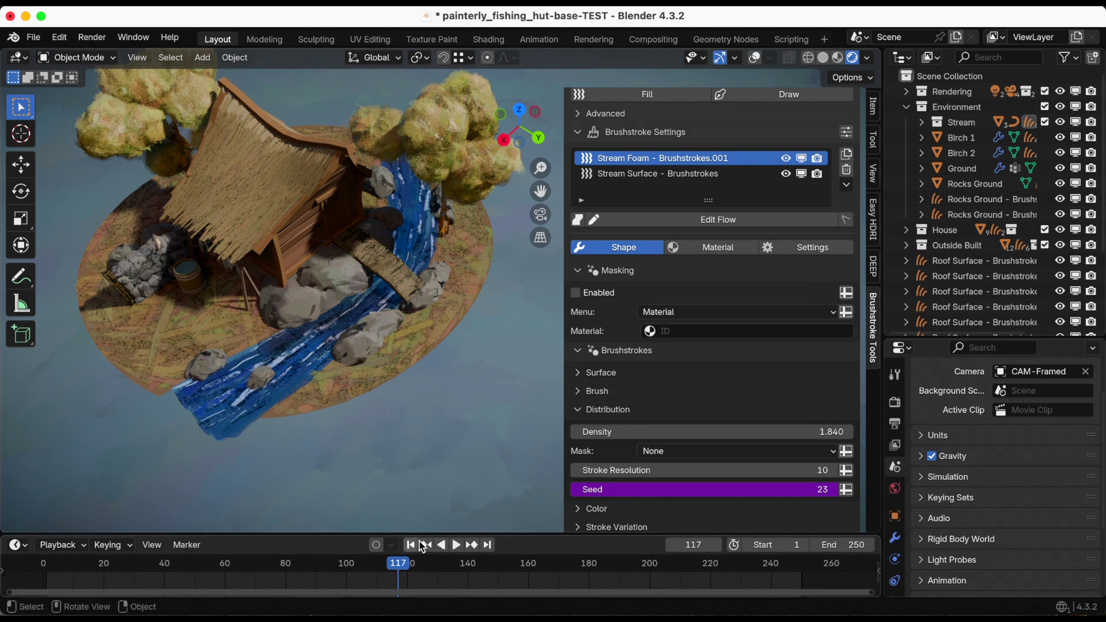
{"action": "left_click", "coordinate": [456, 545]}
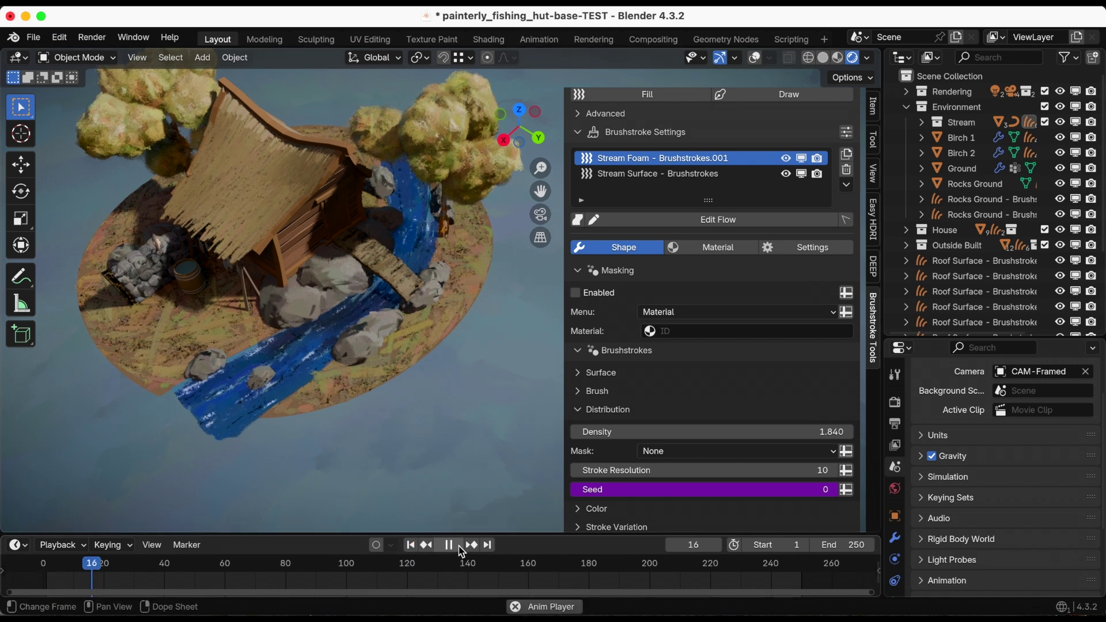
{"action": "left_click", "coordinate": [450, 545]}
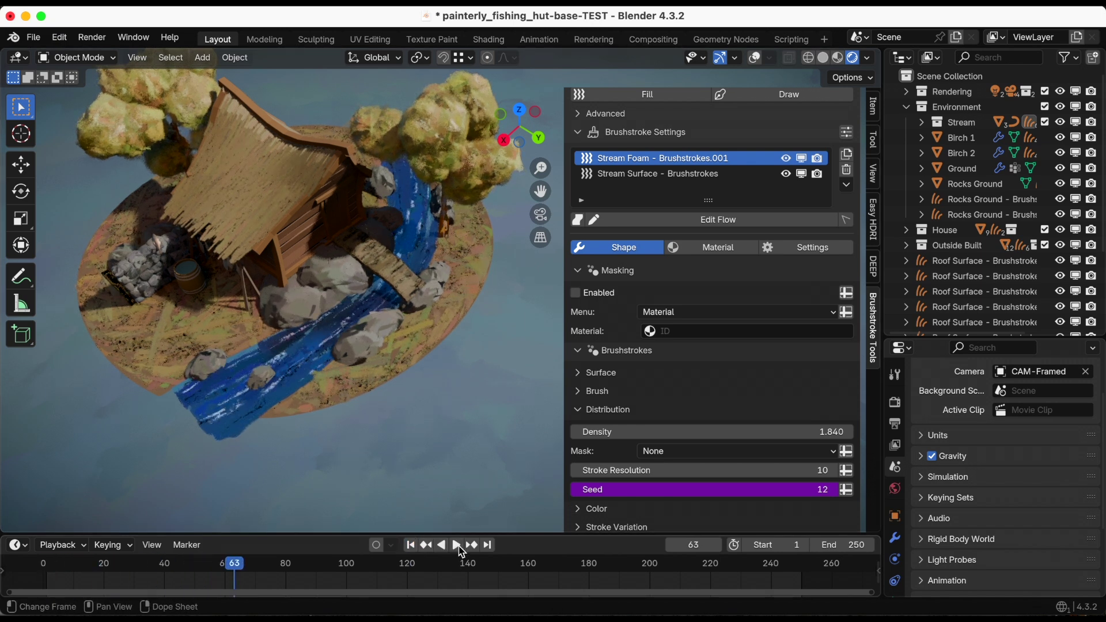
- Hide the sidebar, save the fishing hut file, centre the diorama, and play the river from frame 1
{"action": "key", "text": "n"}
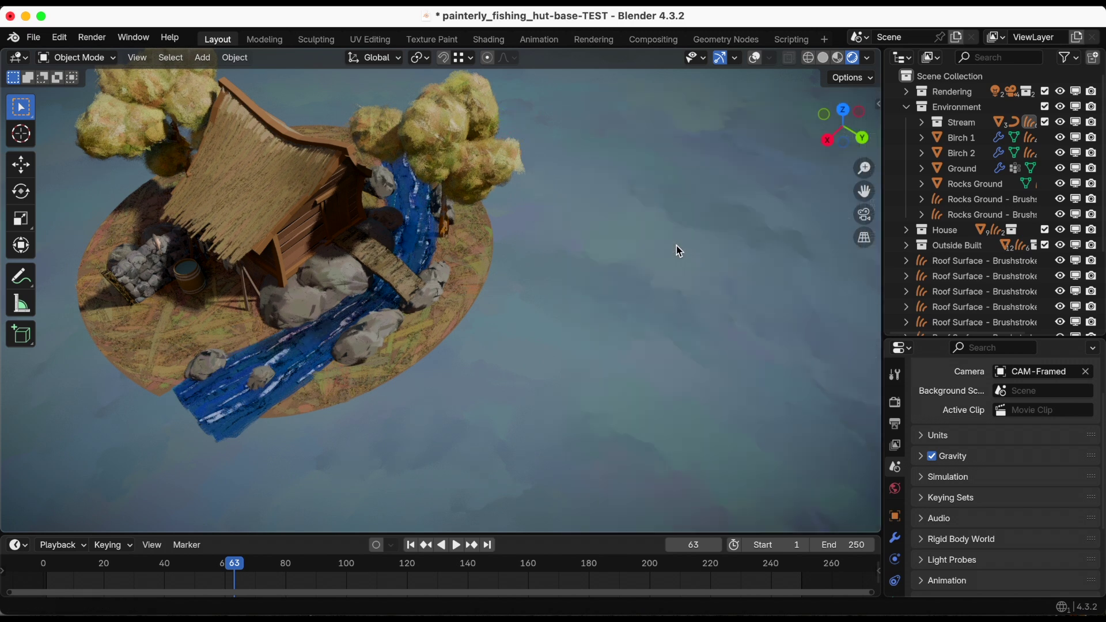
{"action": "key", "text": "super+s"}
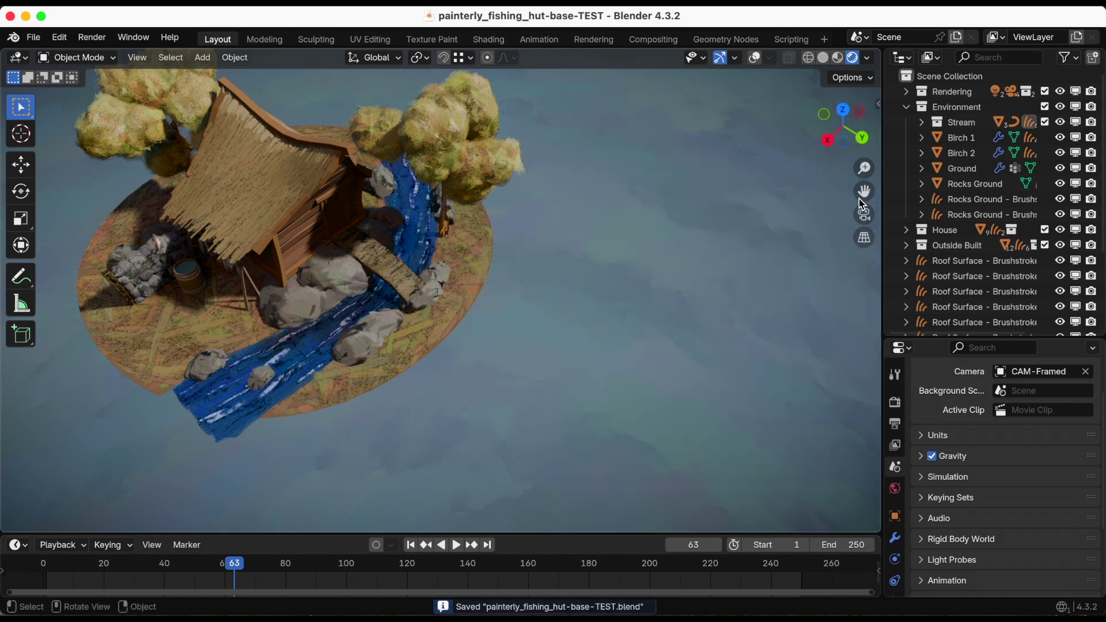
{"action": "left_click_drag", "start_coordinate": [864, 196], "coordinate": [940, 154]}
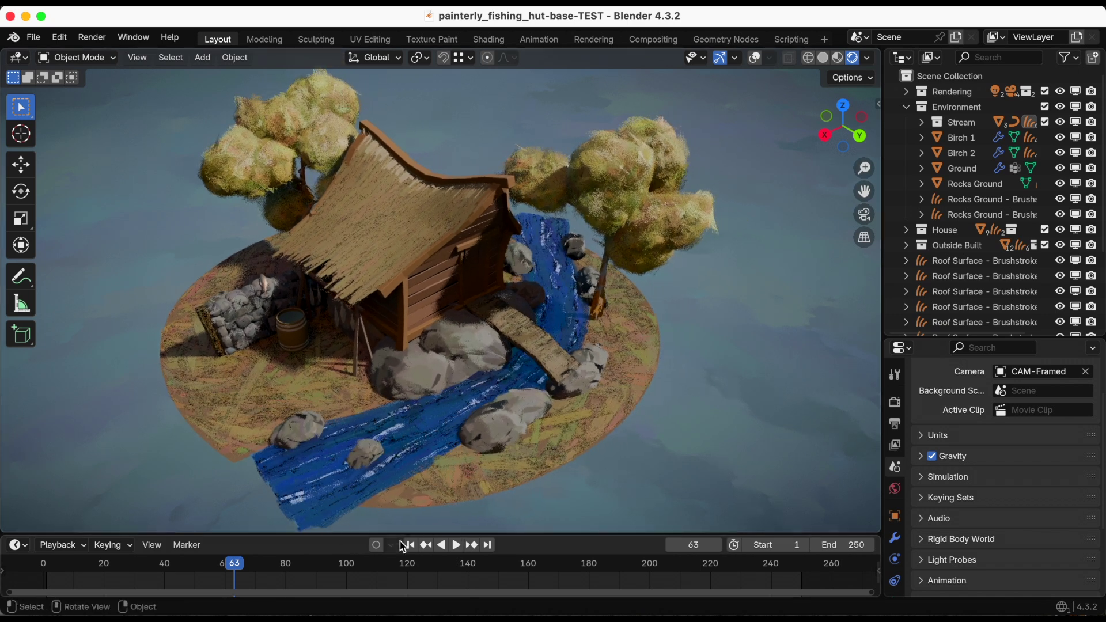
{"action": "left_click", "coordinate": [411, 546]}
{"action": "left_click", "coordinate": [457, 546]}
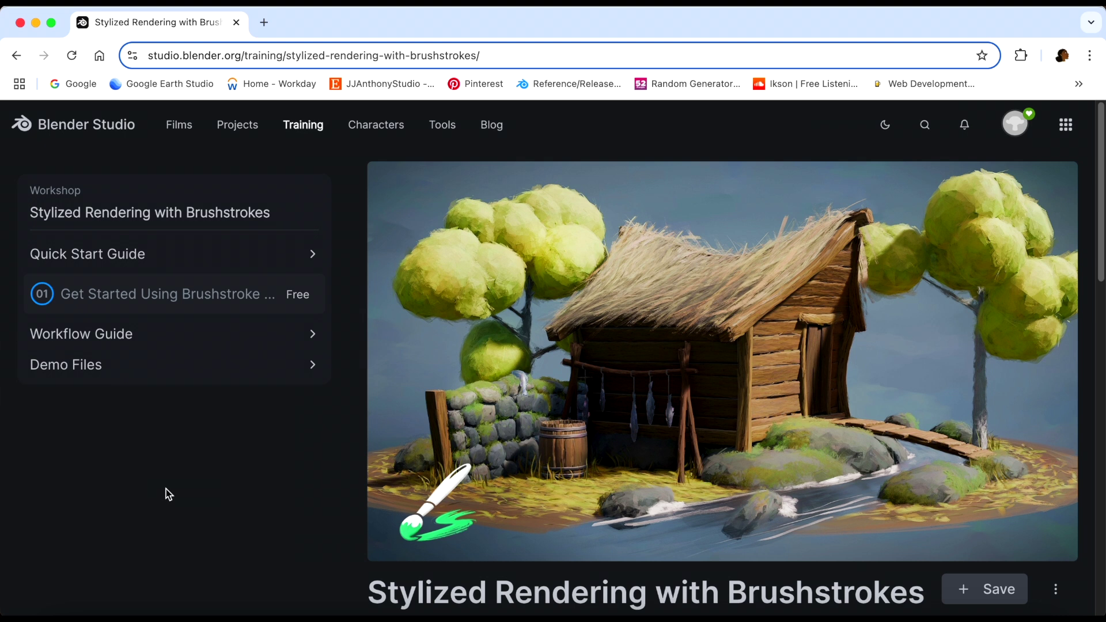
- Browse the brushstrokes workshop page and open Workflow Guide, showing seven lessons from Basic Fill Layers
{"action": "scroll", "coordinate": [168, 494], "scroll_direction": "down", "scroll_amount": 2}
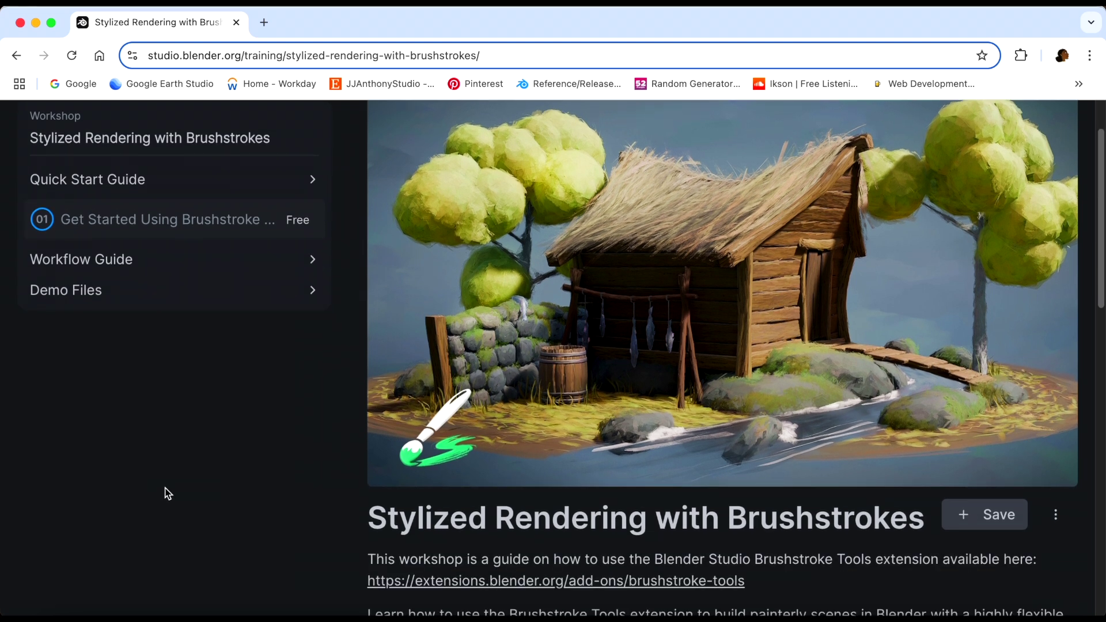
{"action": "scroll", "coordinate": [166, 494], "scroll_direction": "down", "scroll_amount": 2}
{"action": "scroll", "coordinate": [164, 489], "scroll_direction": "down", "scroll_amount": 5}
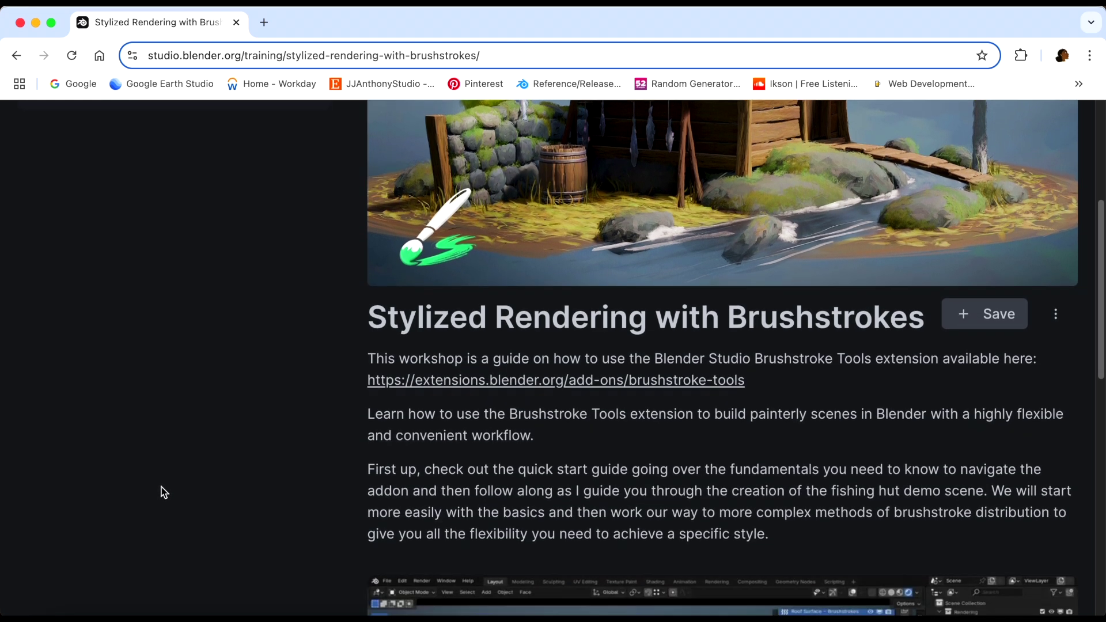
{"action": "scroll", "coordinate": [162, 491], "scroll_direction": "down", "scroll_amount": 4}
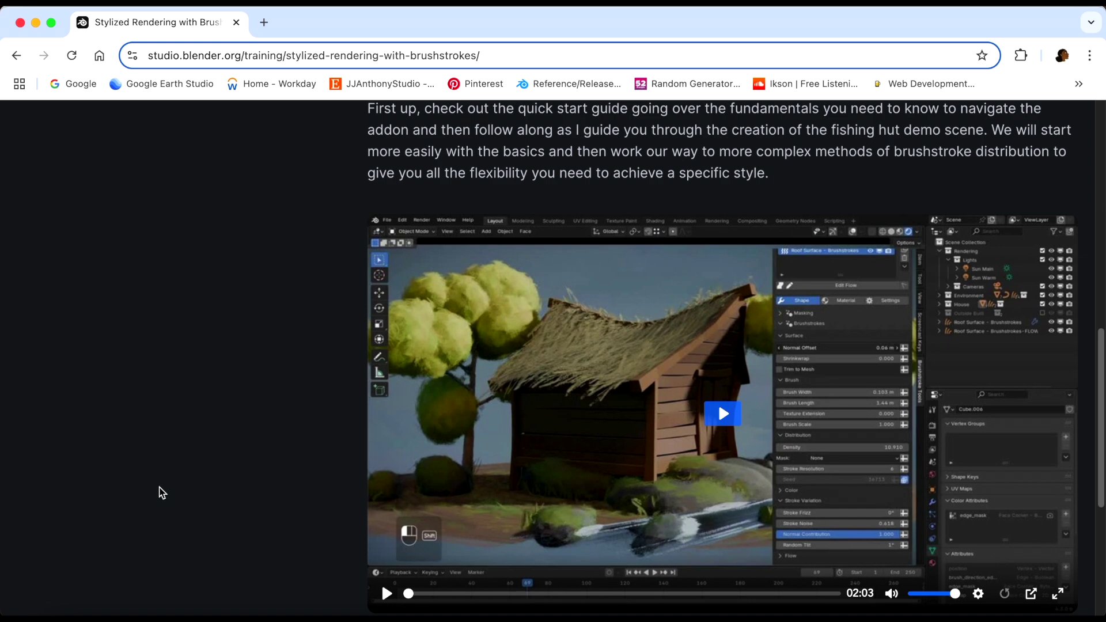
{"action": "scroll", "coordinate": [155, 486], "scroll_direction": "up", "scroll_amount": 10}
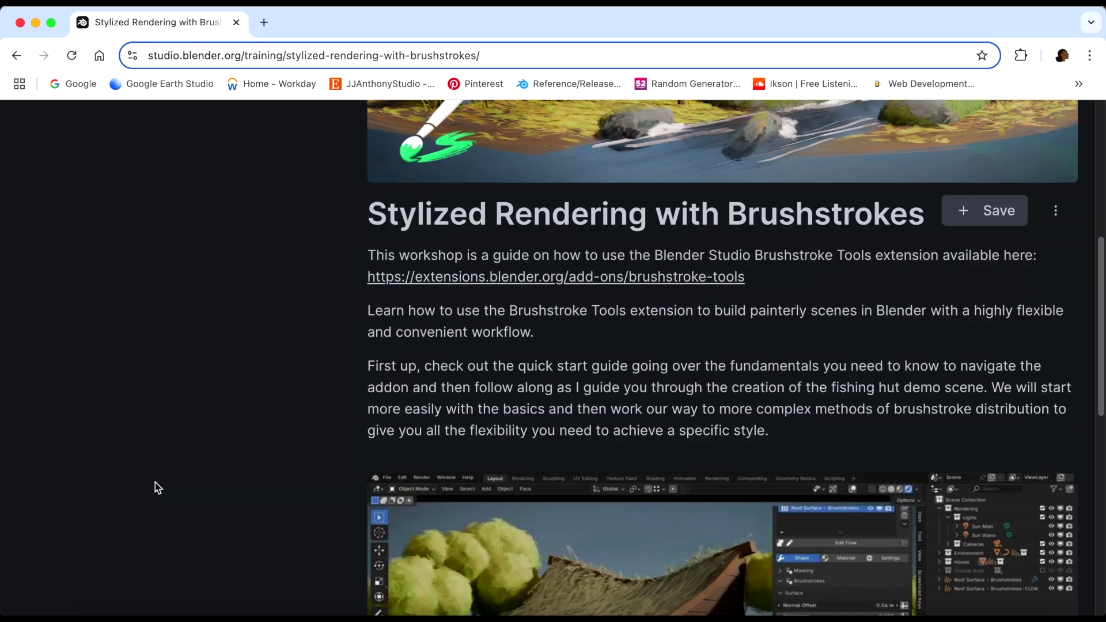
{"action": "scroll", "coordinate": [155, 488], "scroll_direction": "up", "scroll_amount": 2}
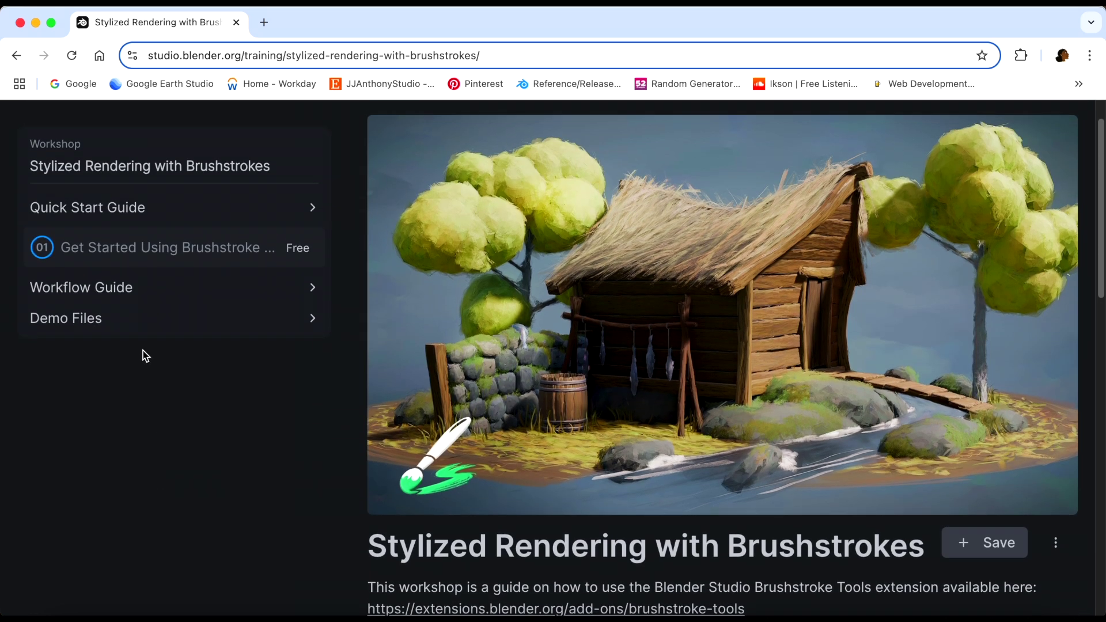
{"action": "left_click", "coordinate": [146, 330]}
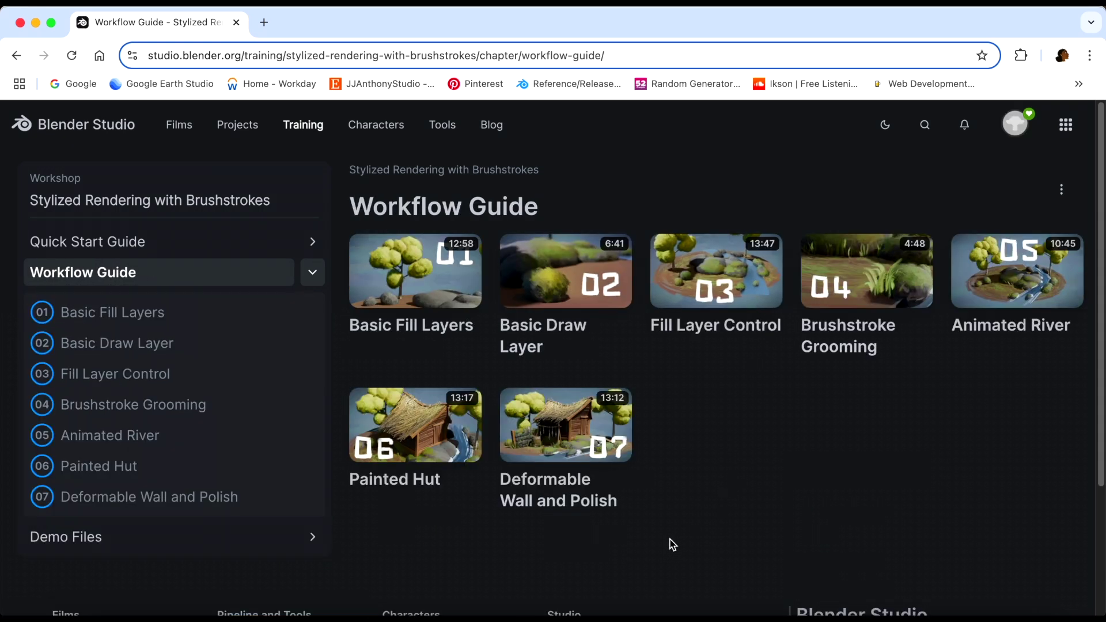
{"action": "scroll", "coordinate": [713, 516], "scroll_direction": "down", "scroll_amount": 3}
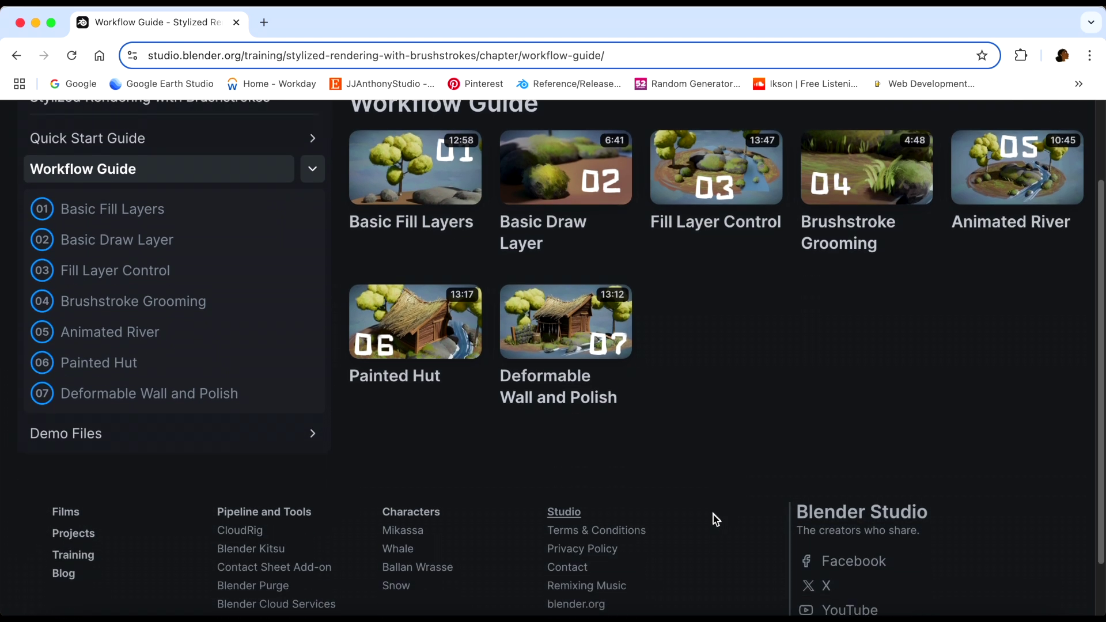
{"action": "scroll", "coordinate": [713, 514], "scroll_direction": "up", "scroll_amount": 3}
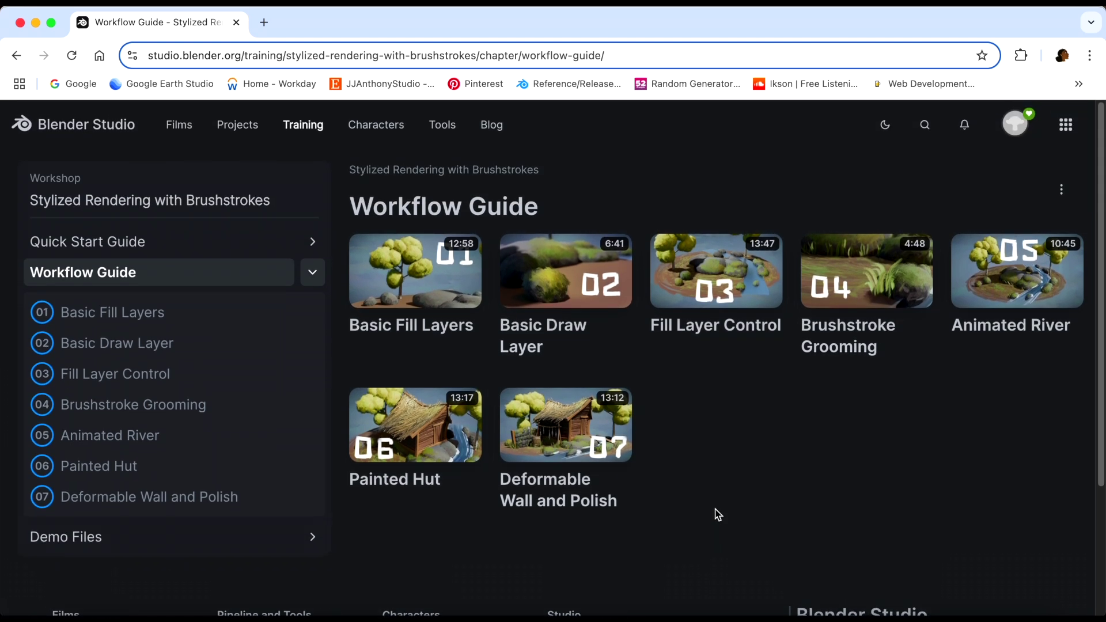